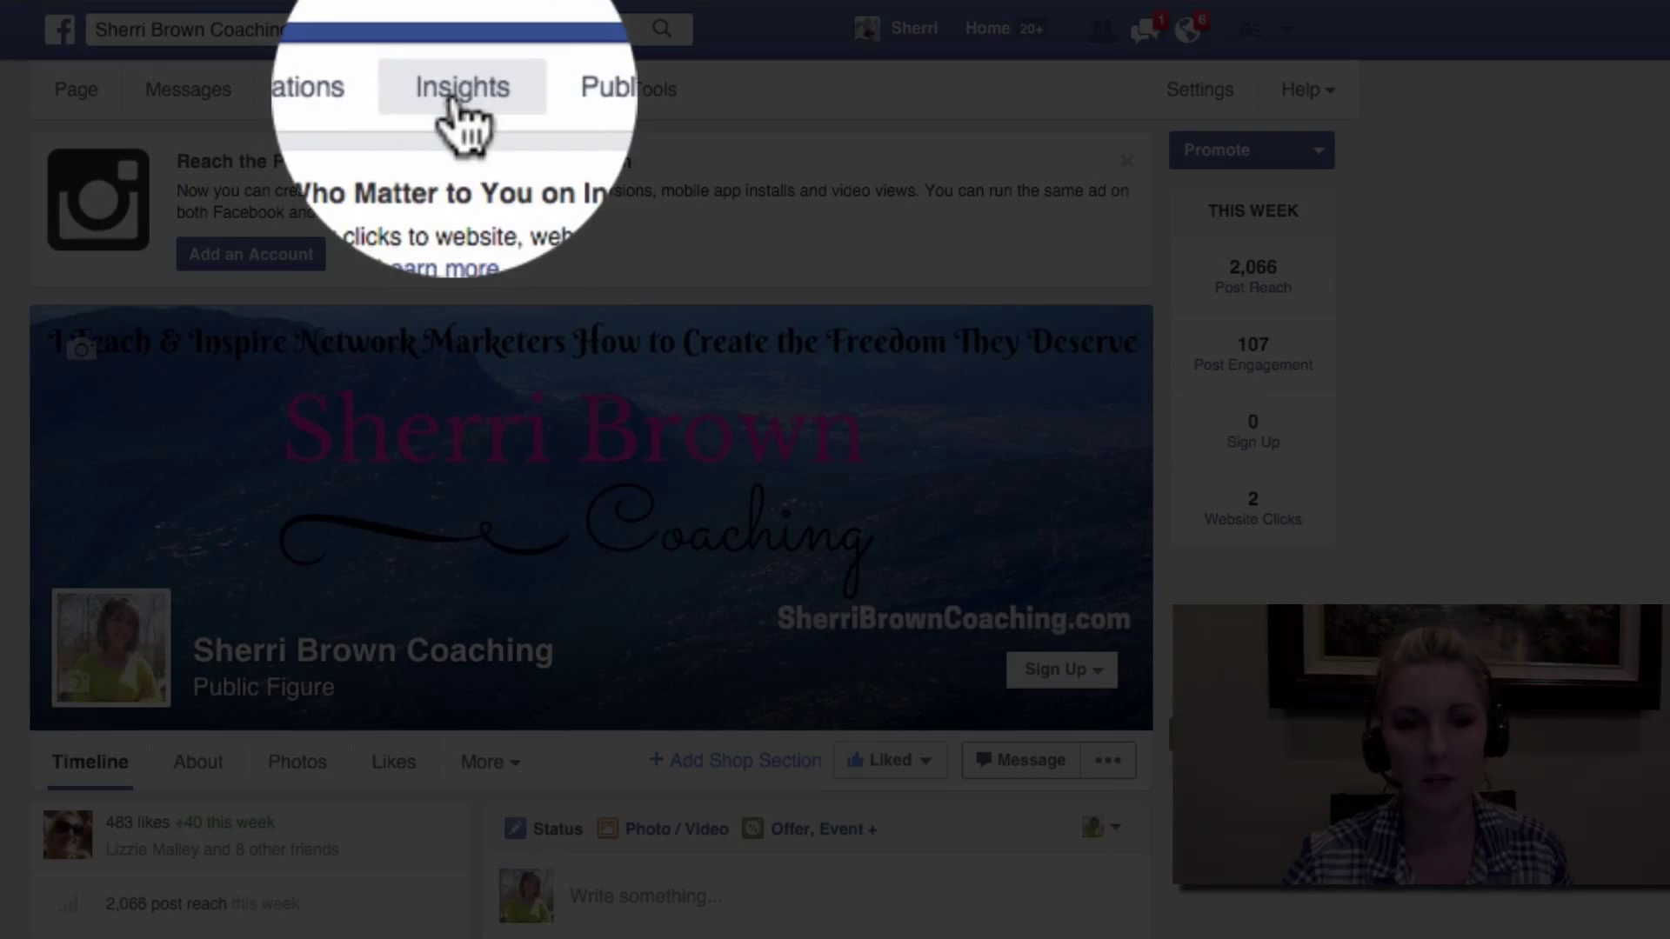
- Open the Page's Insights and examine the age and gender breakdown of the people who like it
left_click(454, 112)
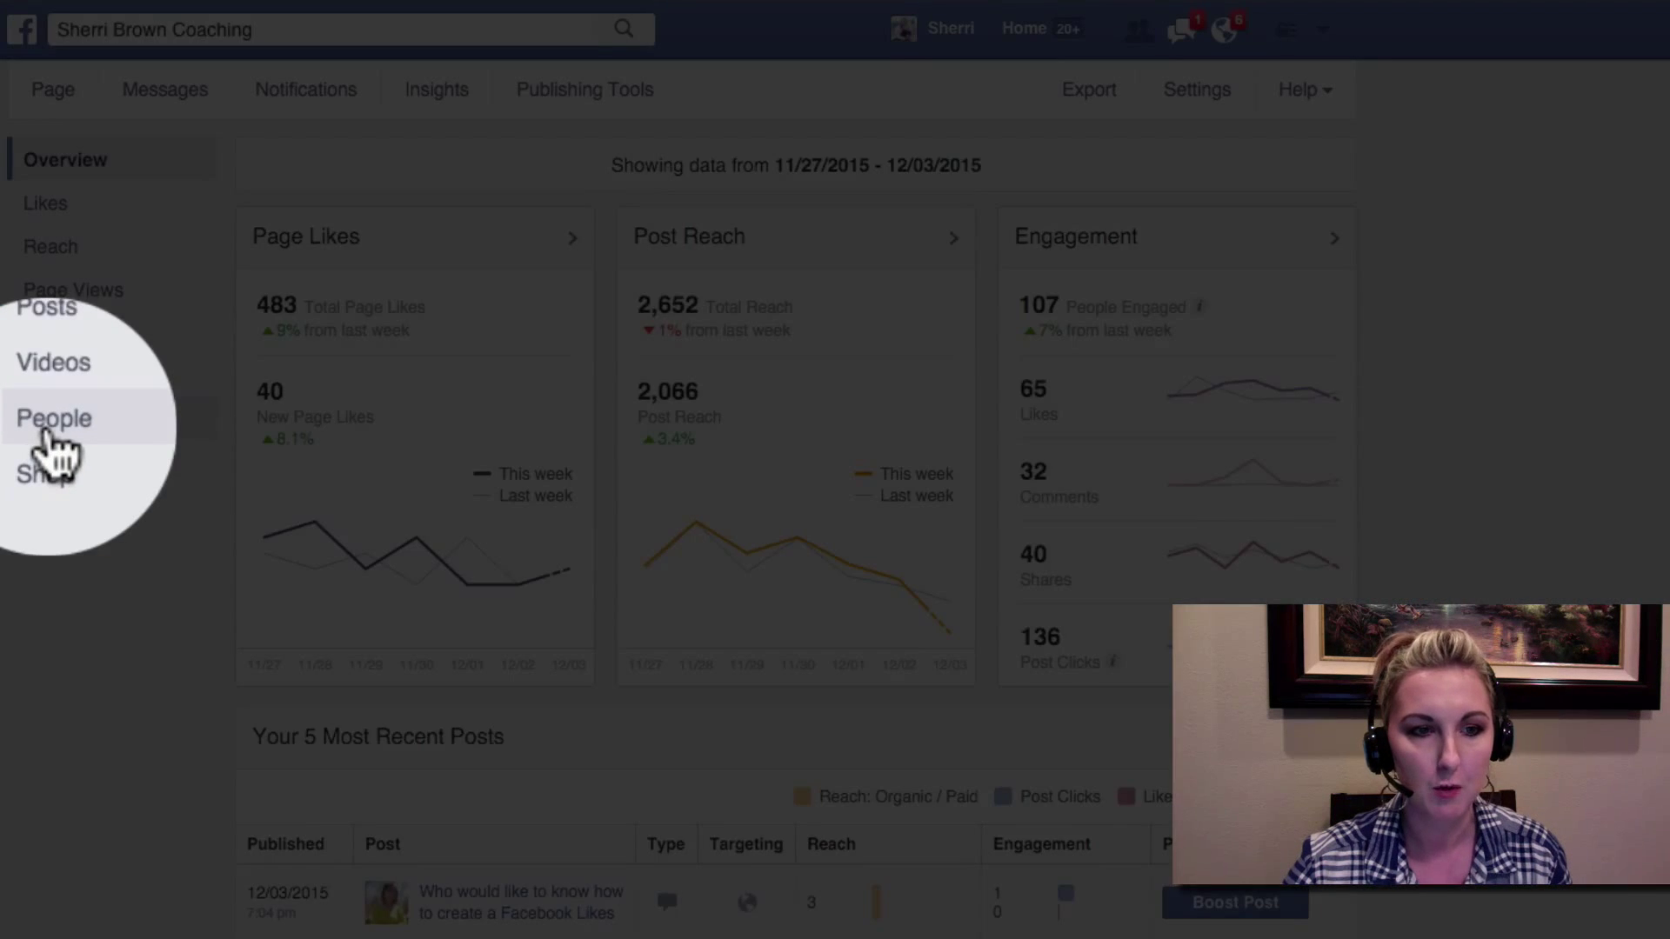
left_click(48, 422)
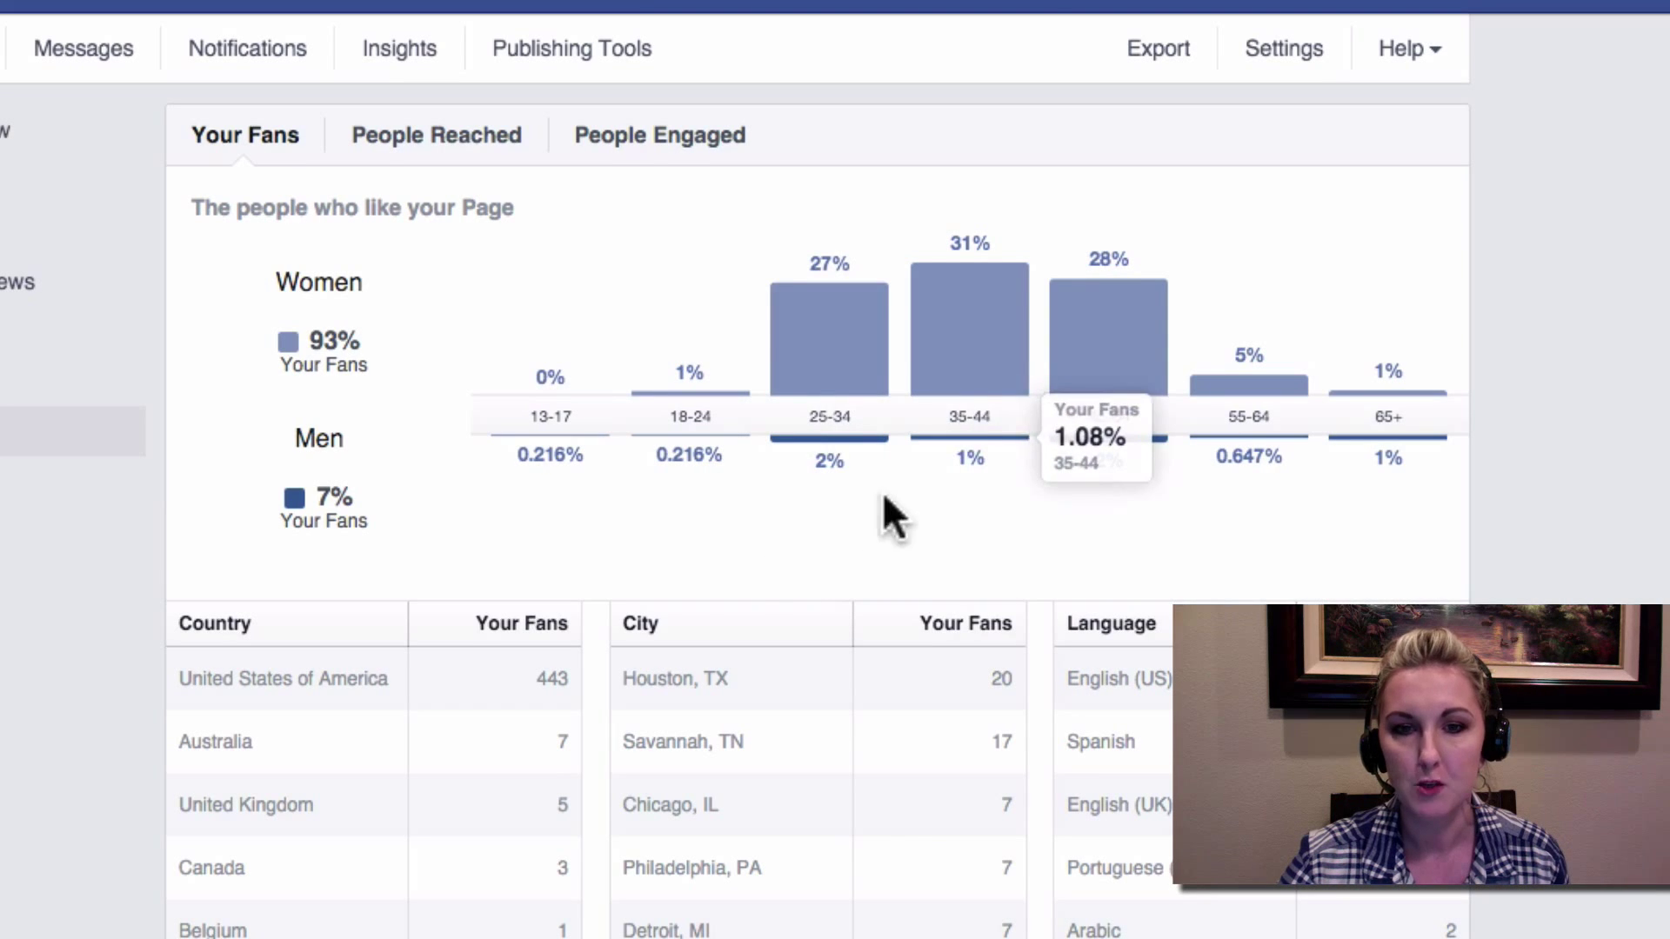
mouse_move(795, 425)
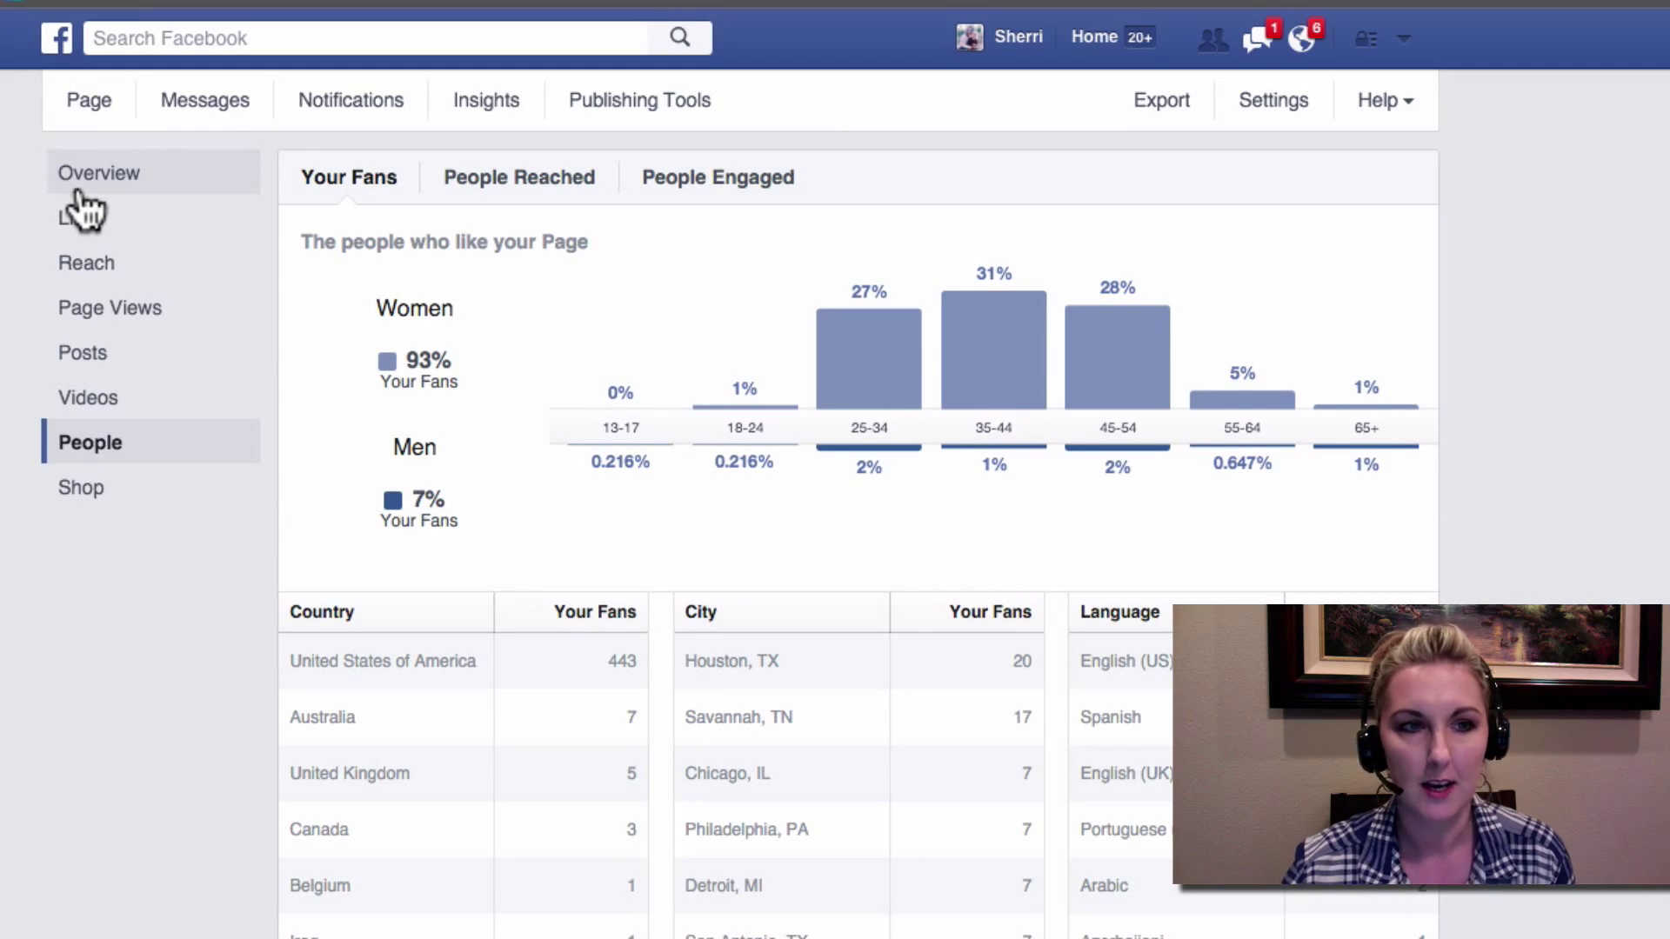
- Return to the Page and start an ad campaign with the Promote your Page objective for the coaching Page
left_click(89, 102)
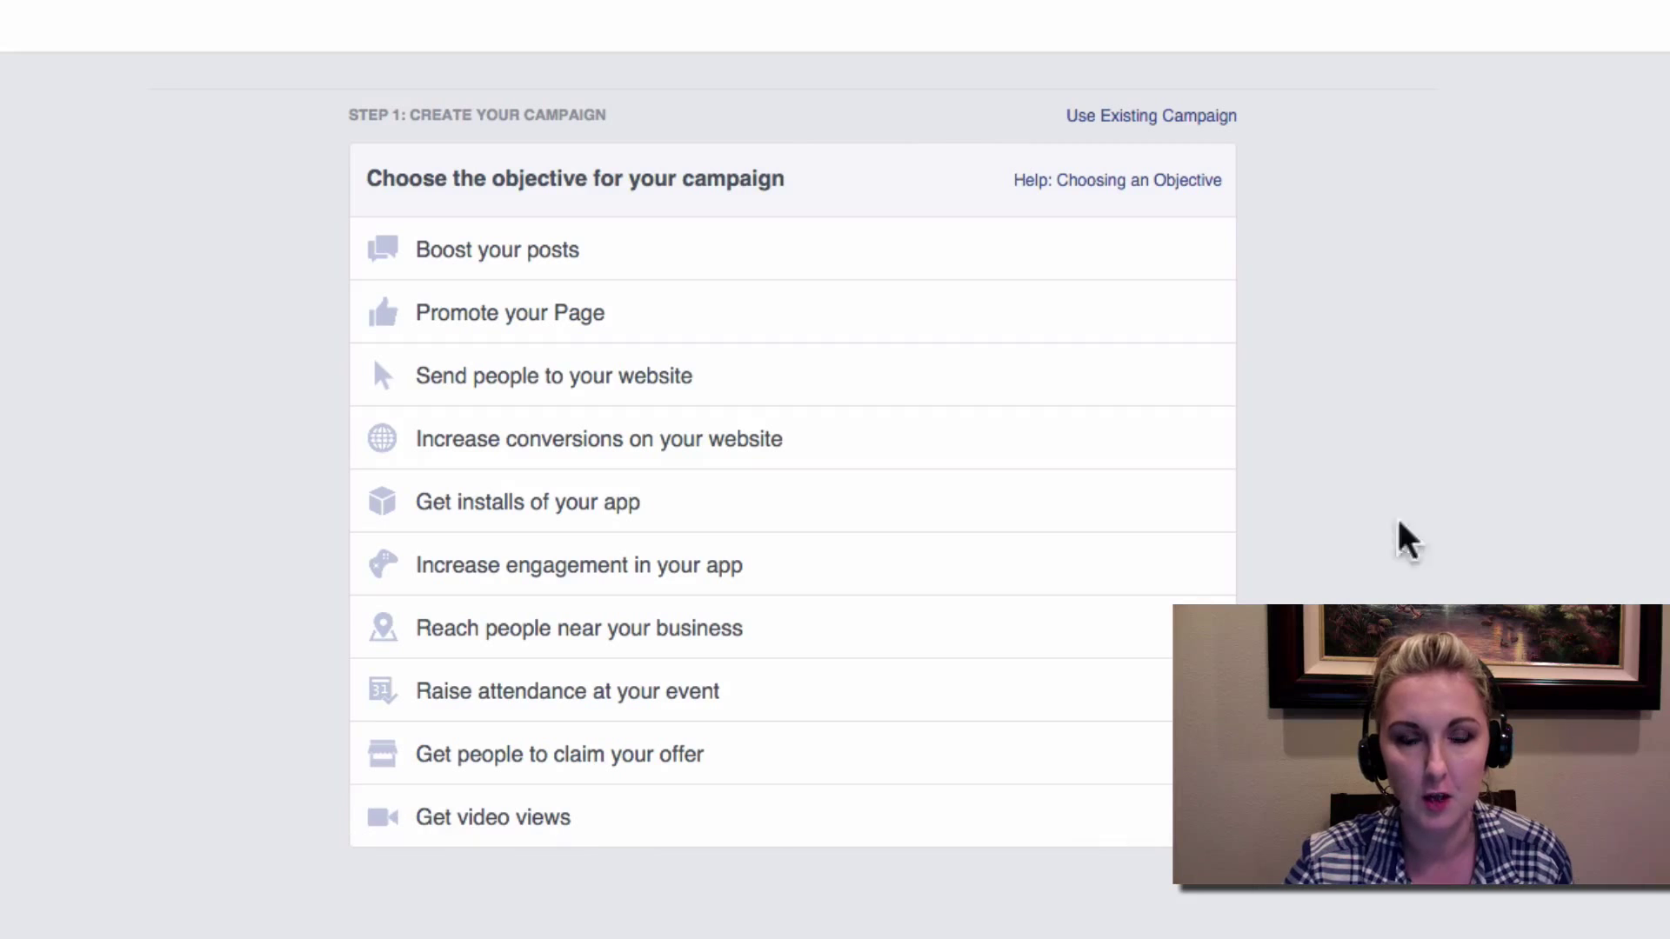
mouse_move(369, 324)
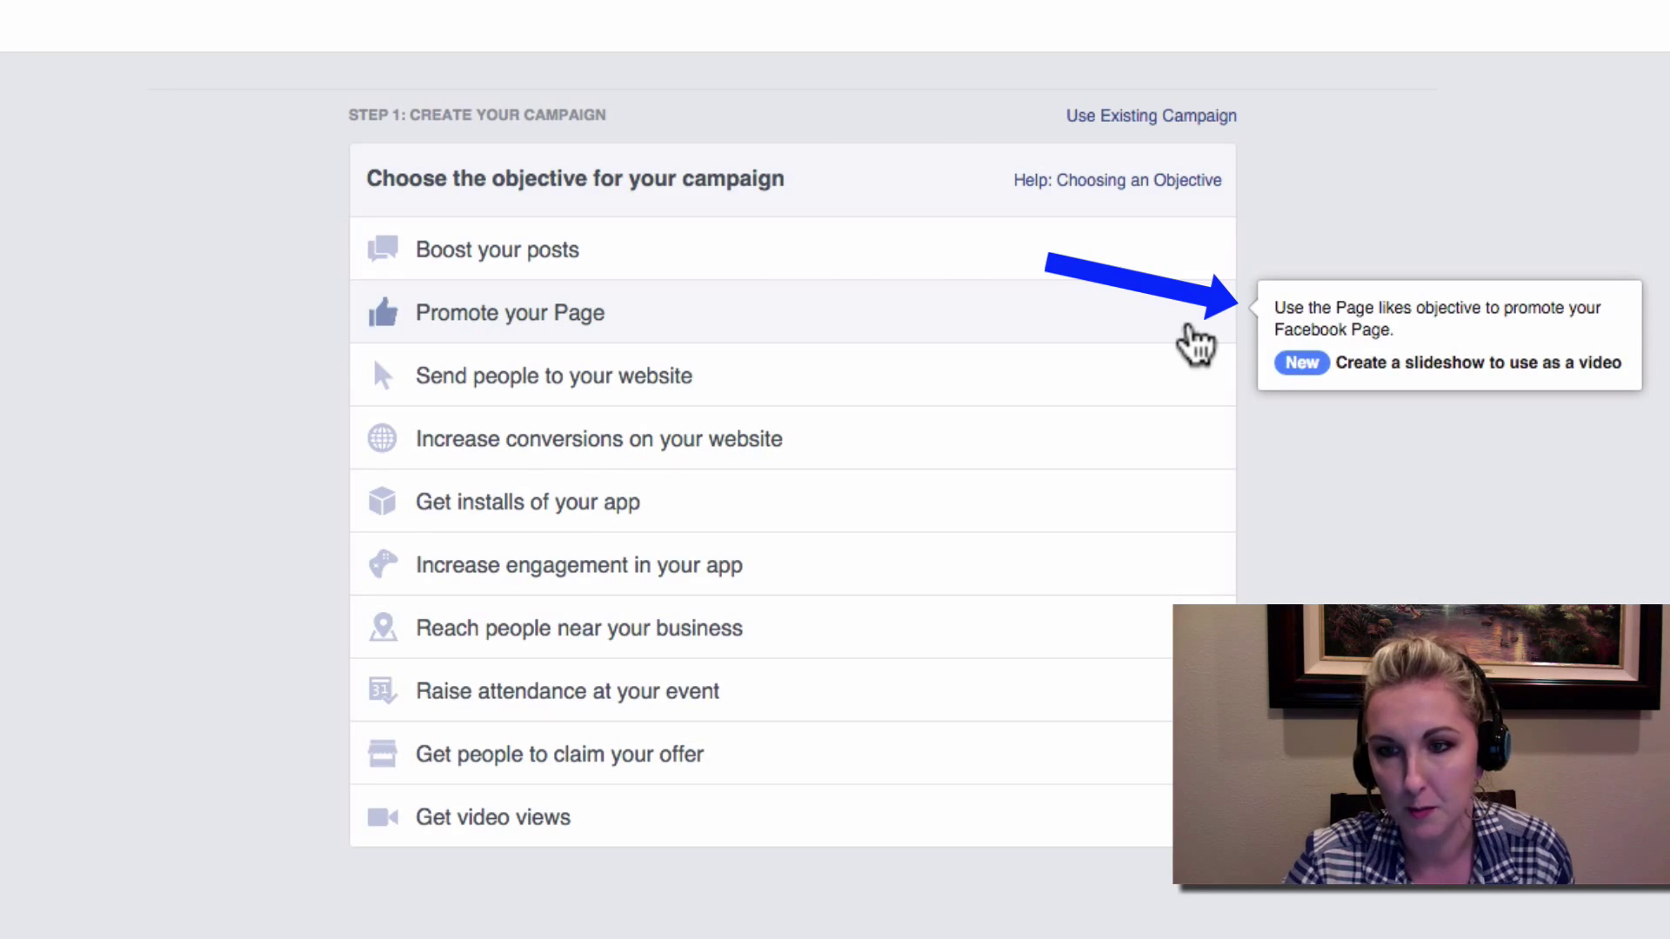
left_click(494, 331)
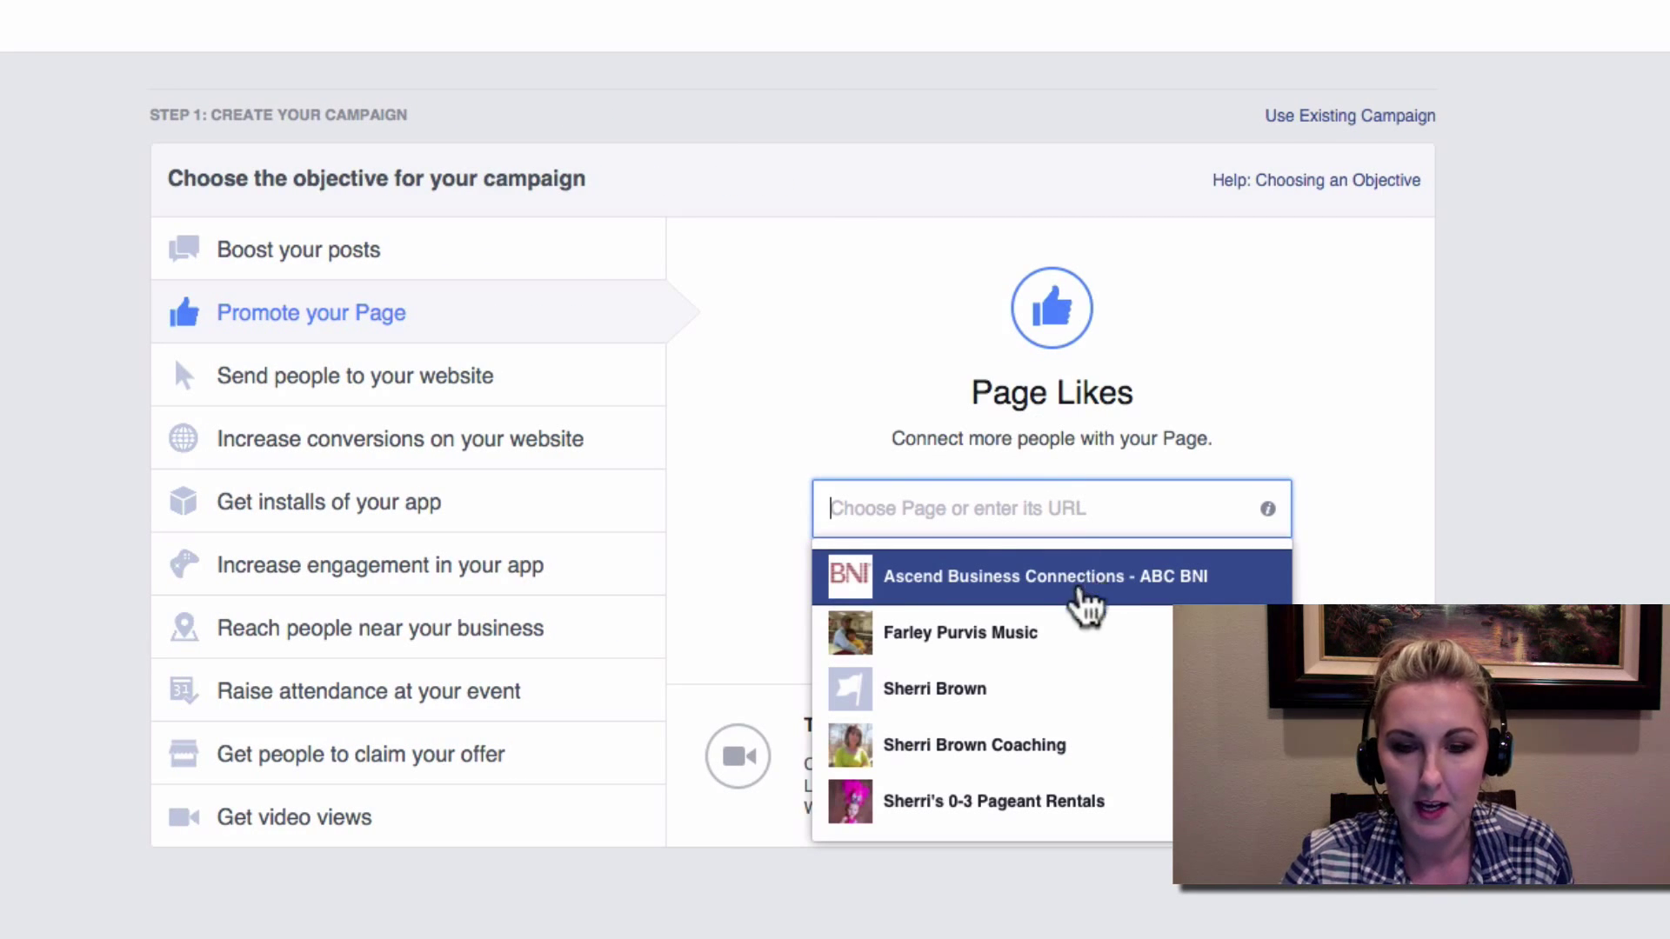
left_click(913, 750)
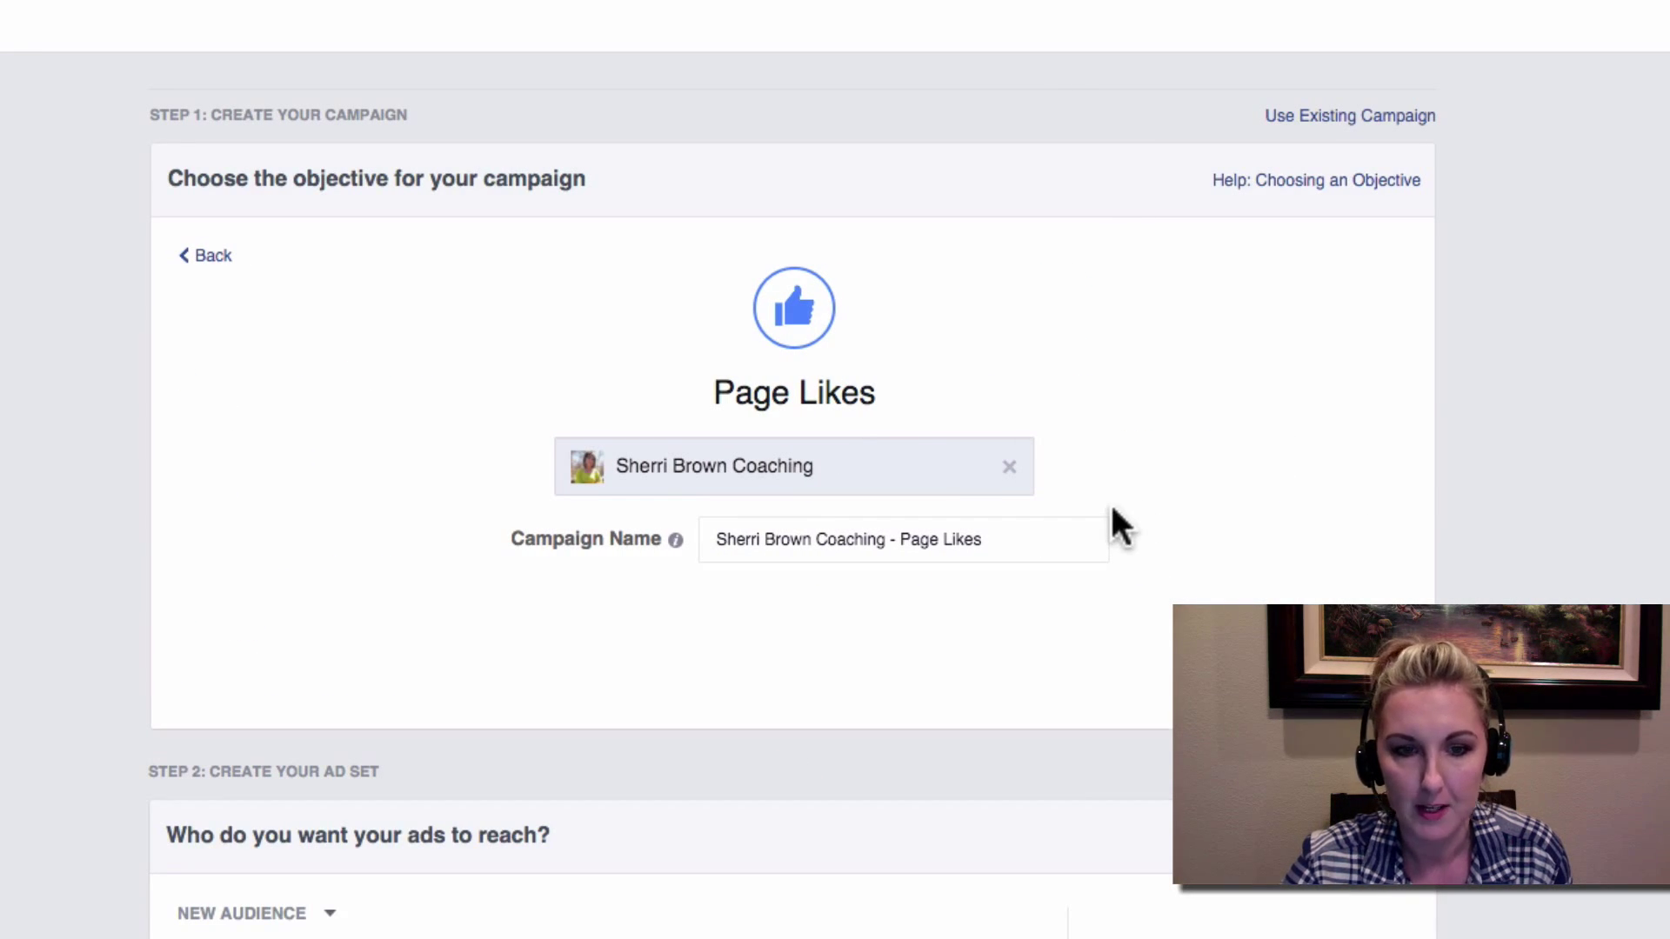
- Set the minimum age of the new ad set's audience to 25
scroll(843, 576, "down", 1)
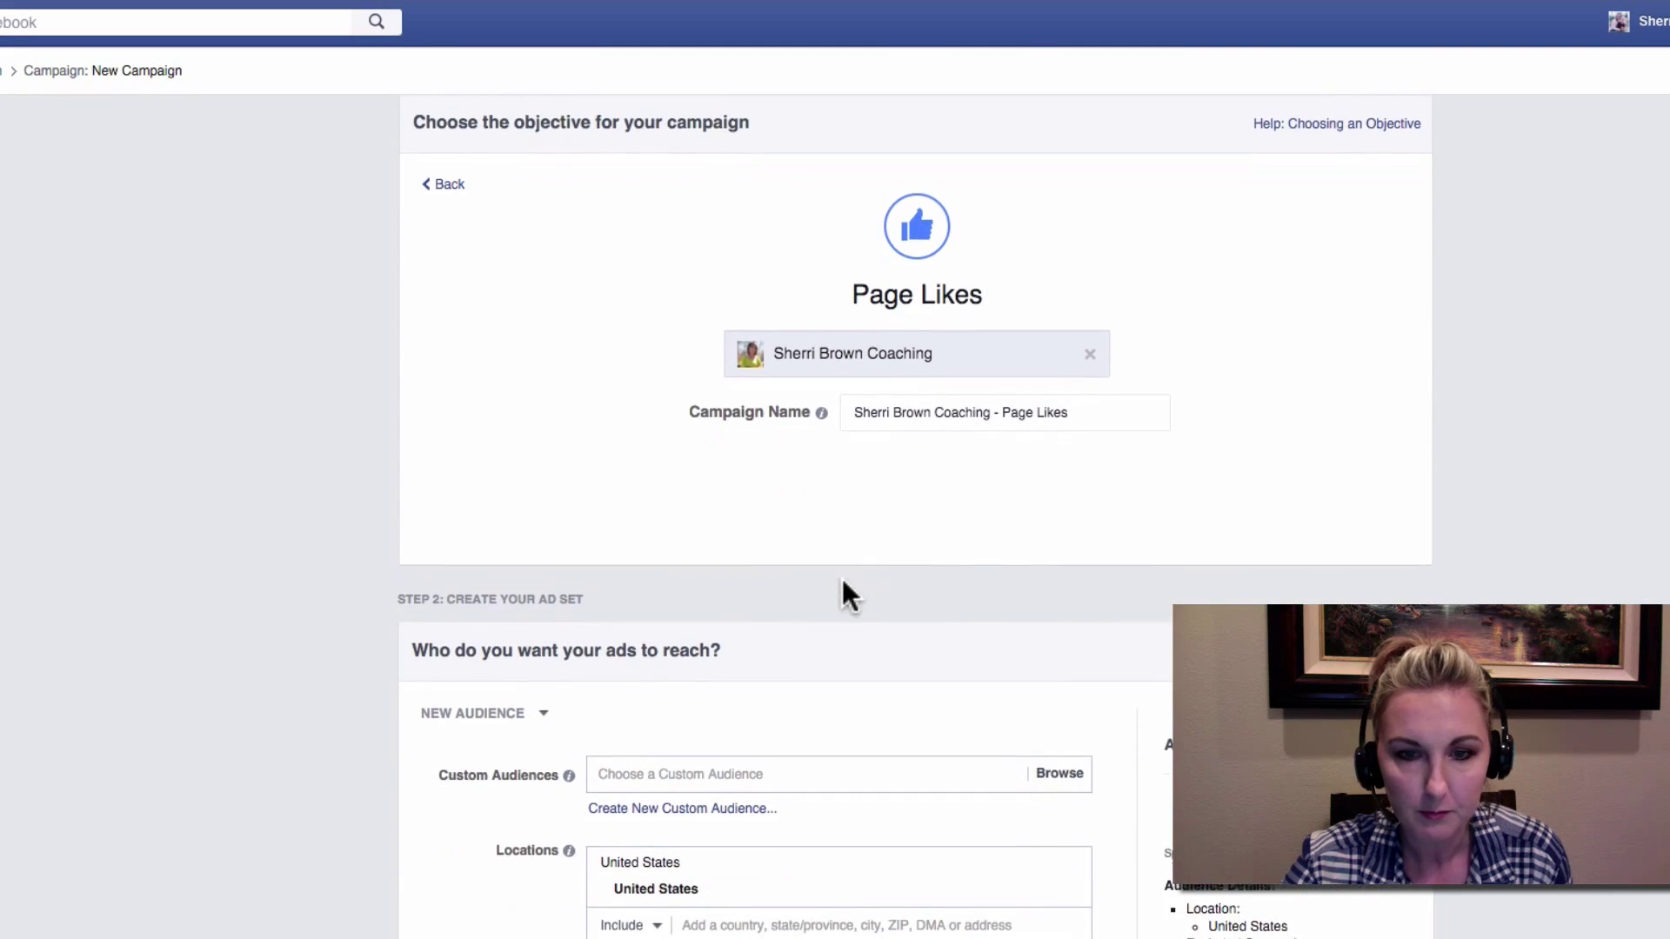
scroll(842, 576, "down", 2)
scroll(803, 534, "down", 5)
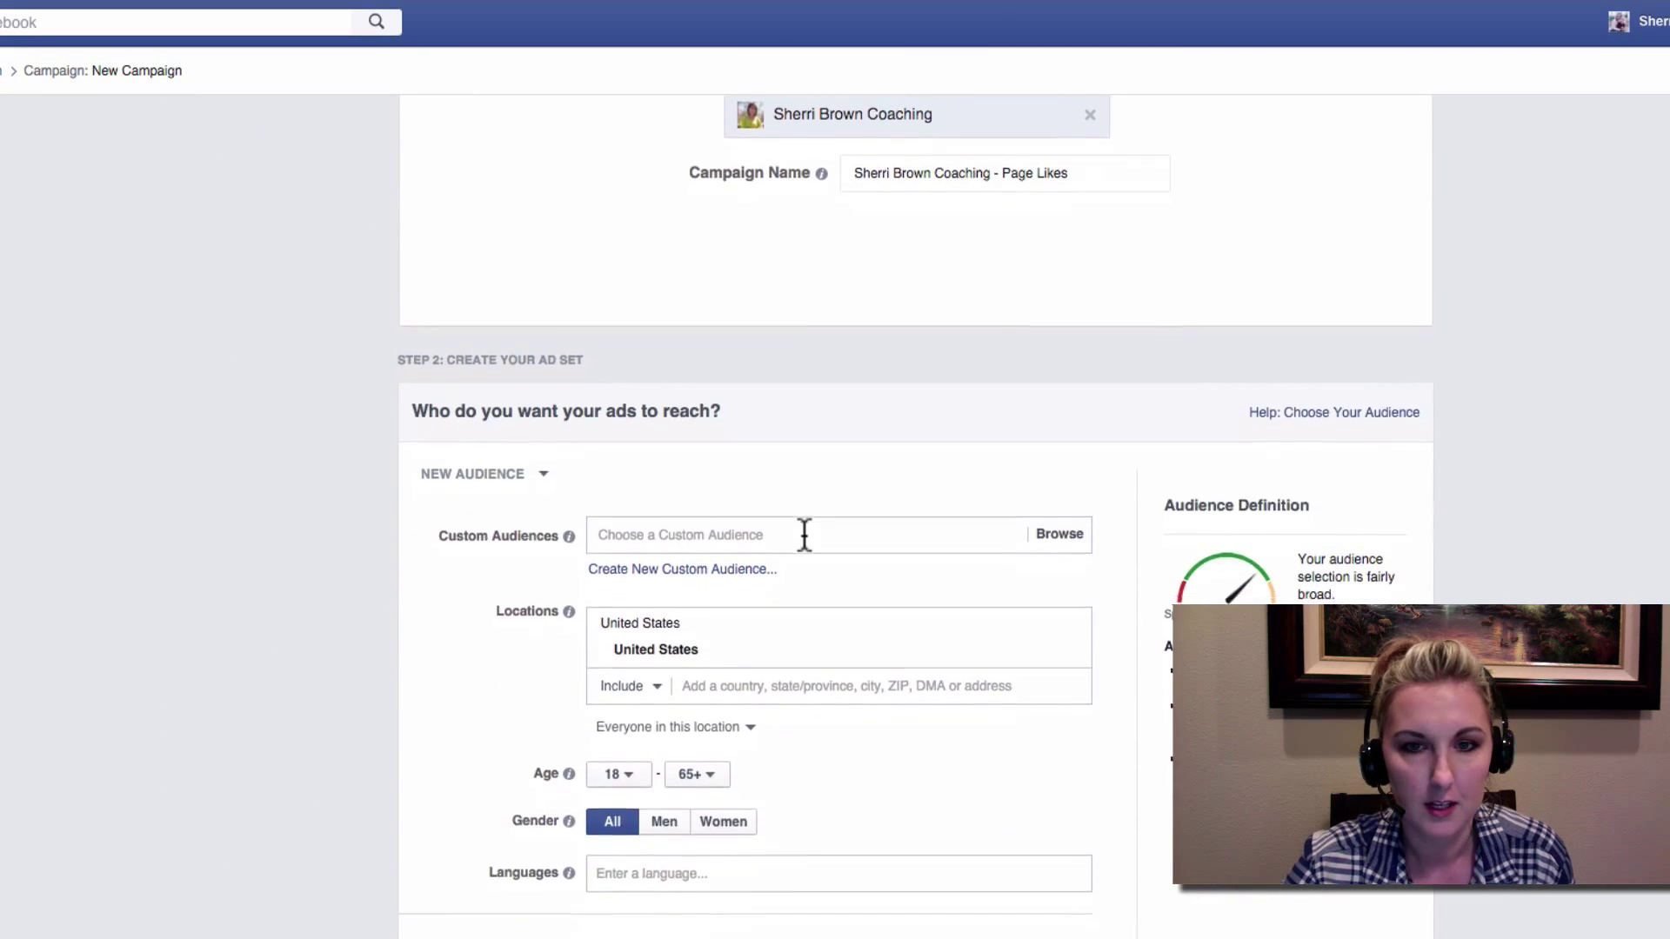
scroll(803, 534, "down", 1)
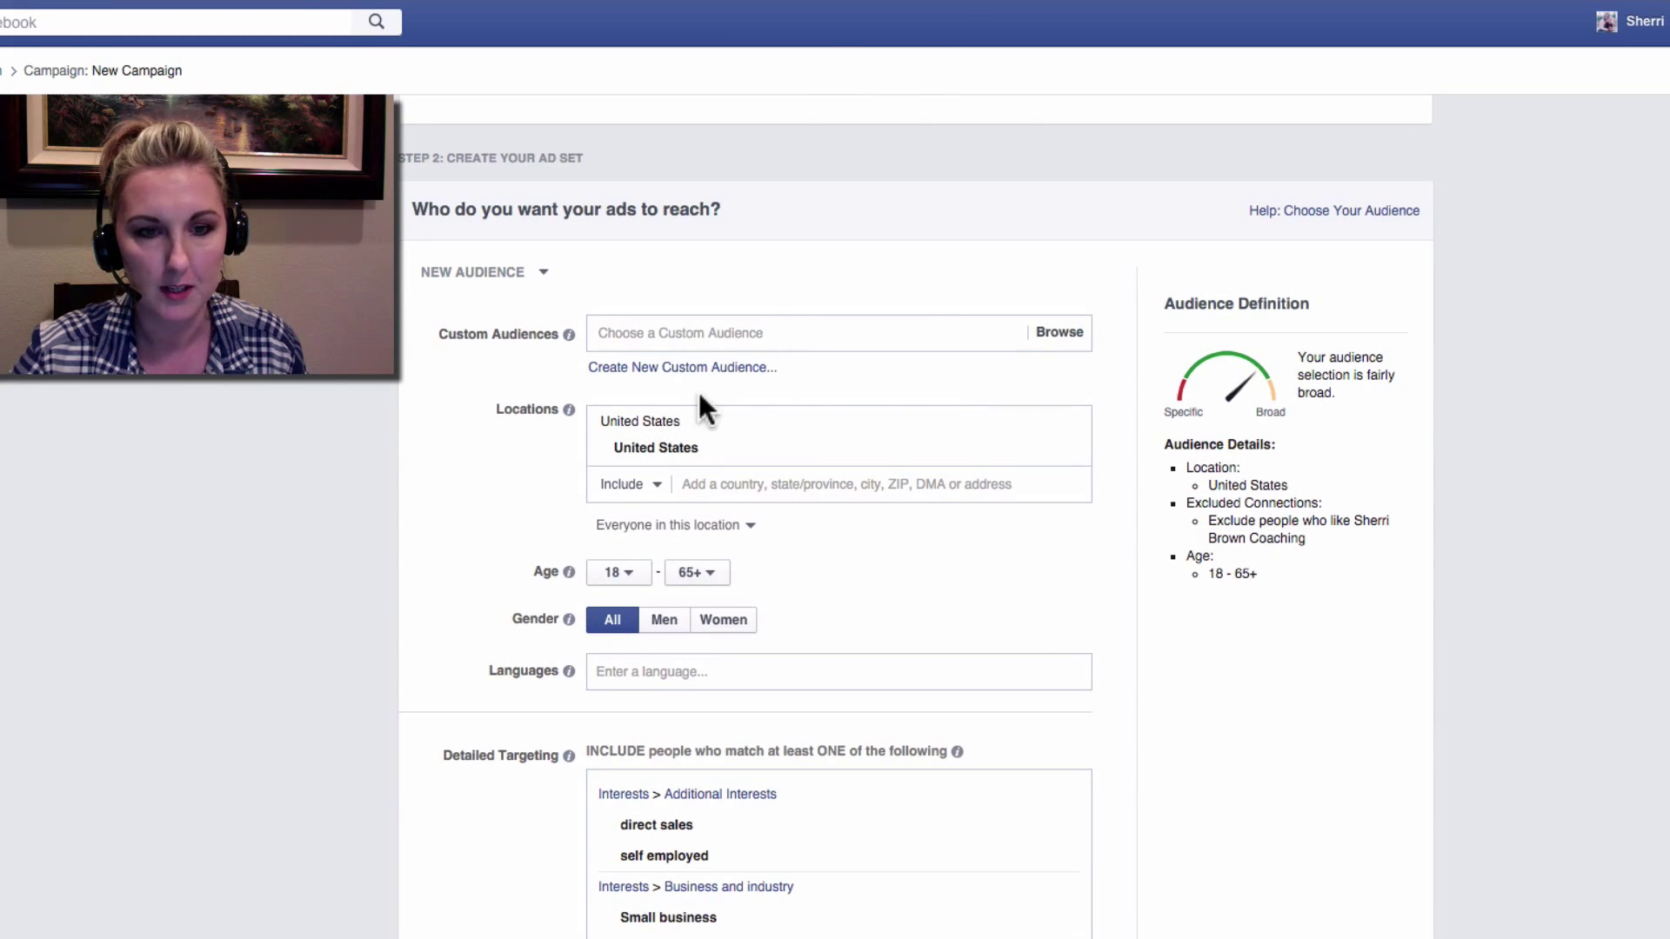
scroll(581, 507, "down", 1)
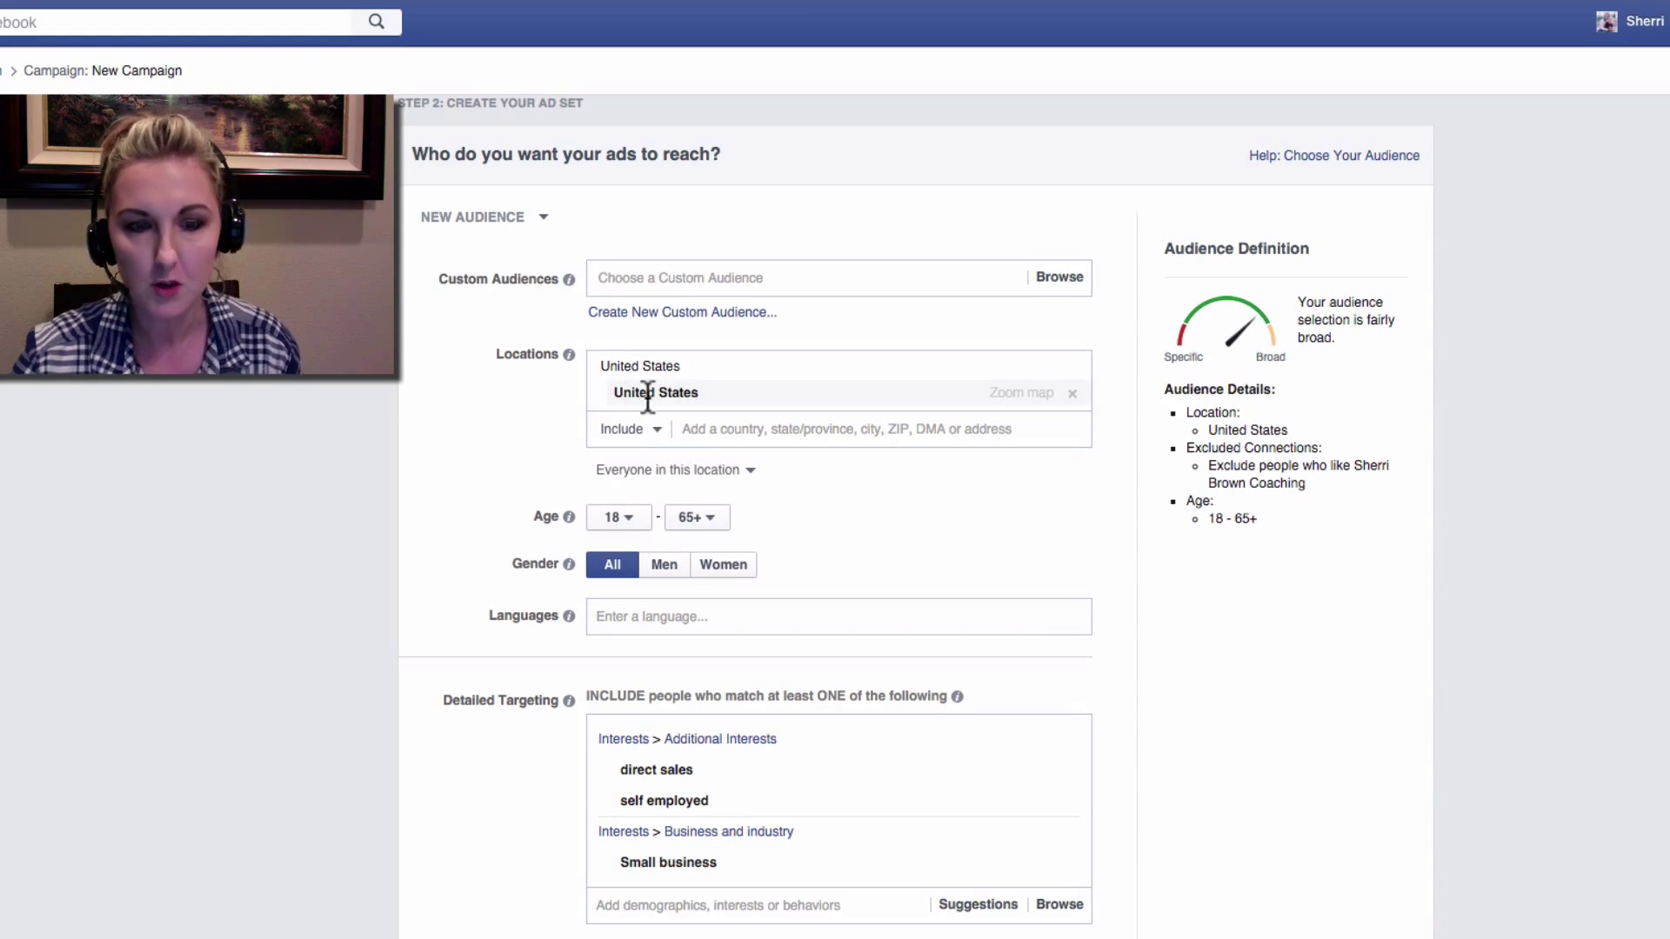
scroll(609, 448, "down", 1)
scroll(598, 448, "down", 1)
left_click(628, 446)
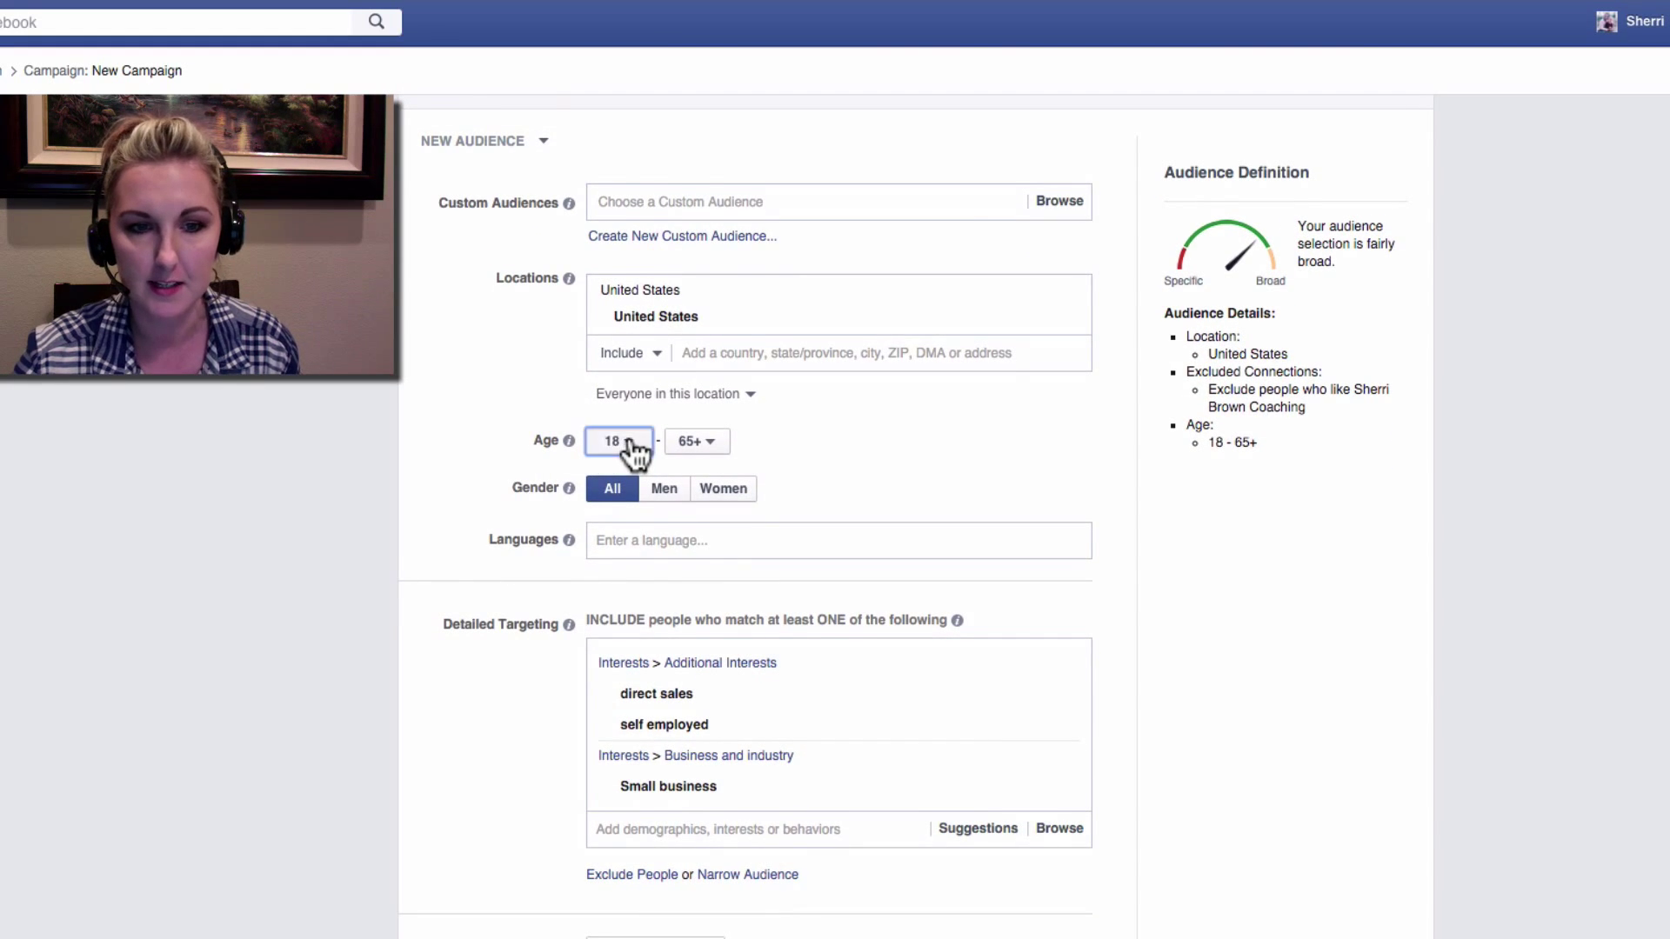
scroll(634, 447, "down", 2)
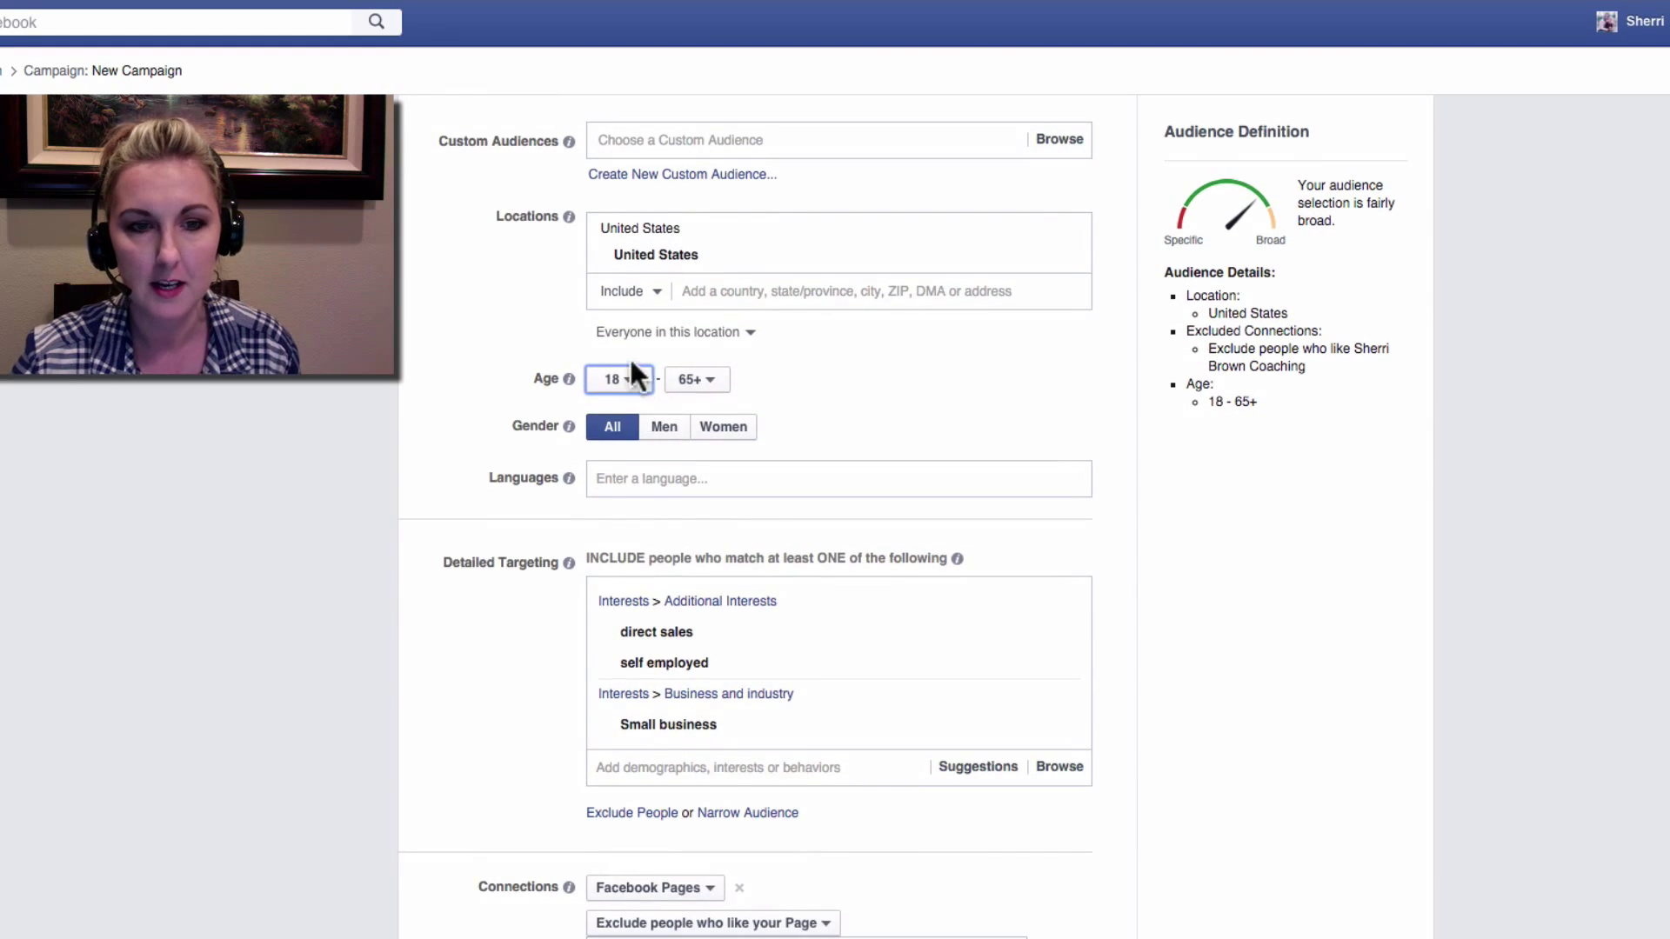
left_click(628, 387)
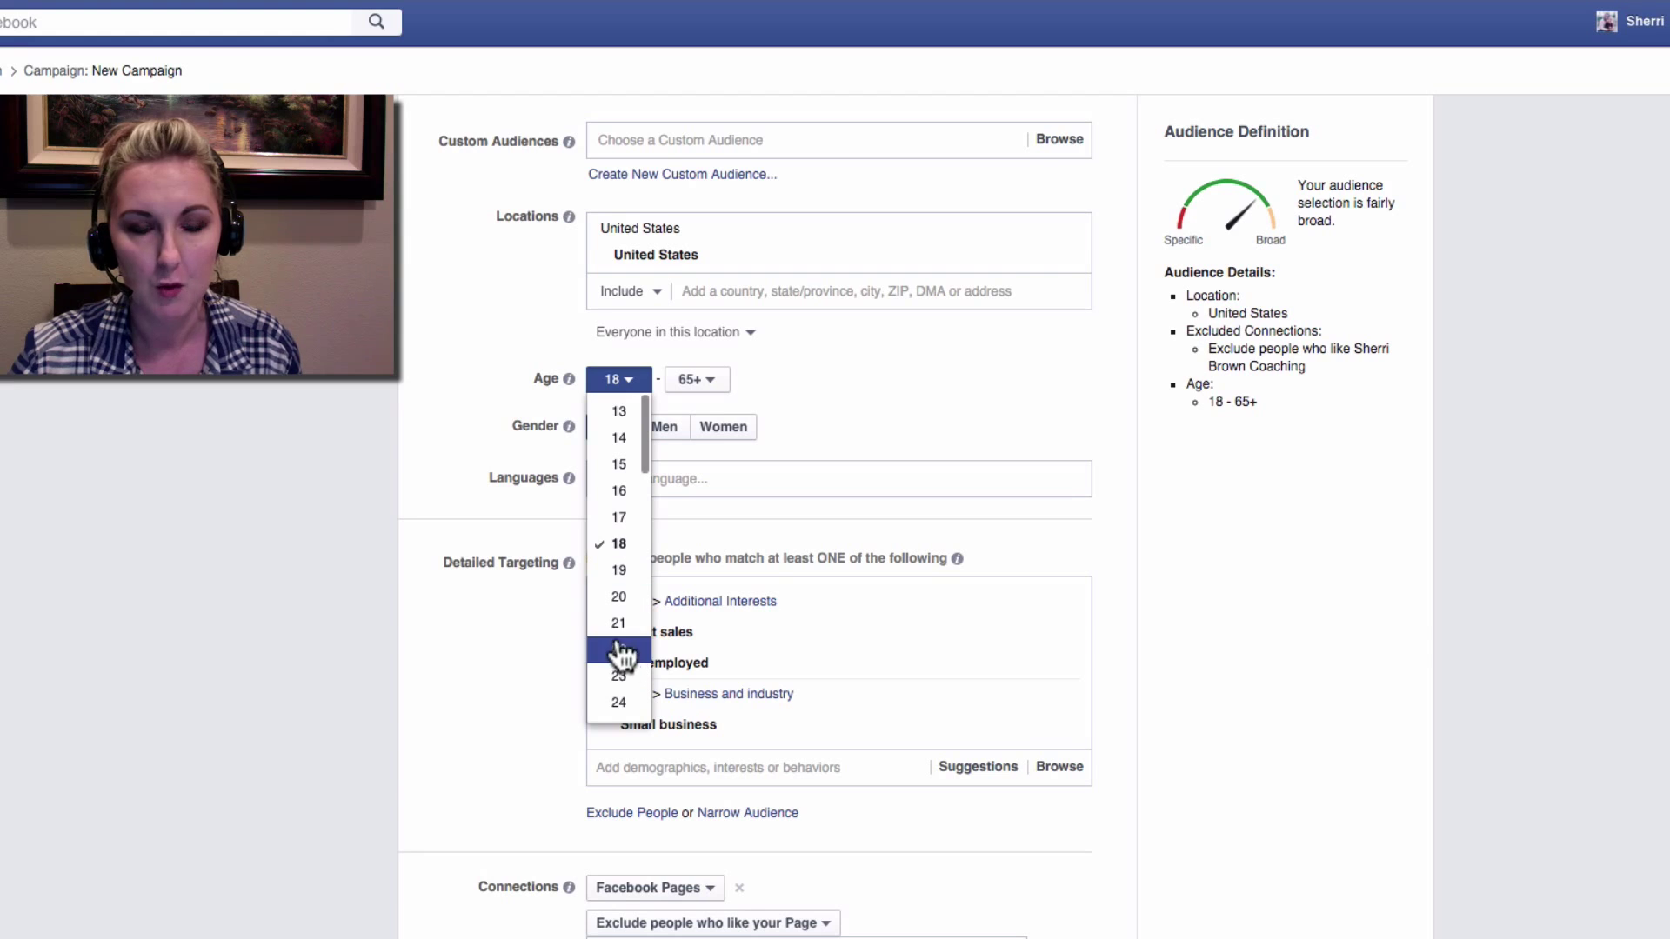
scroll(619, 709, "down", 2)
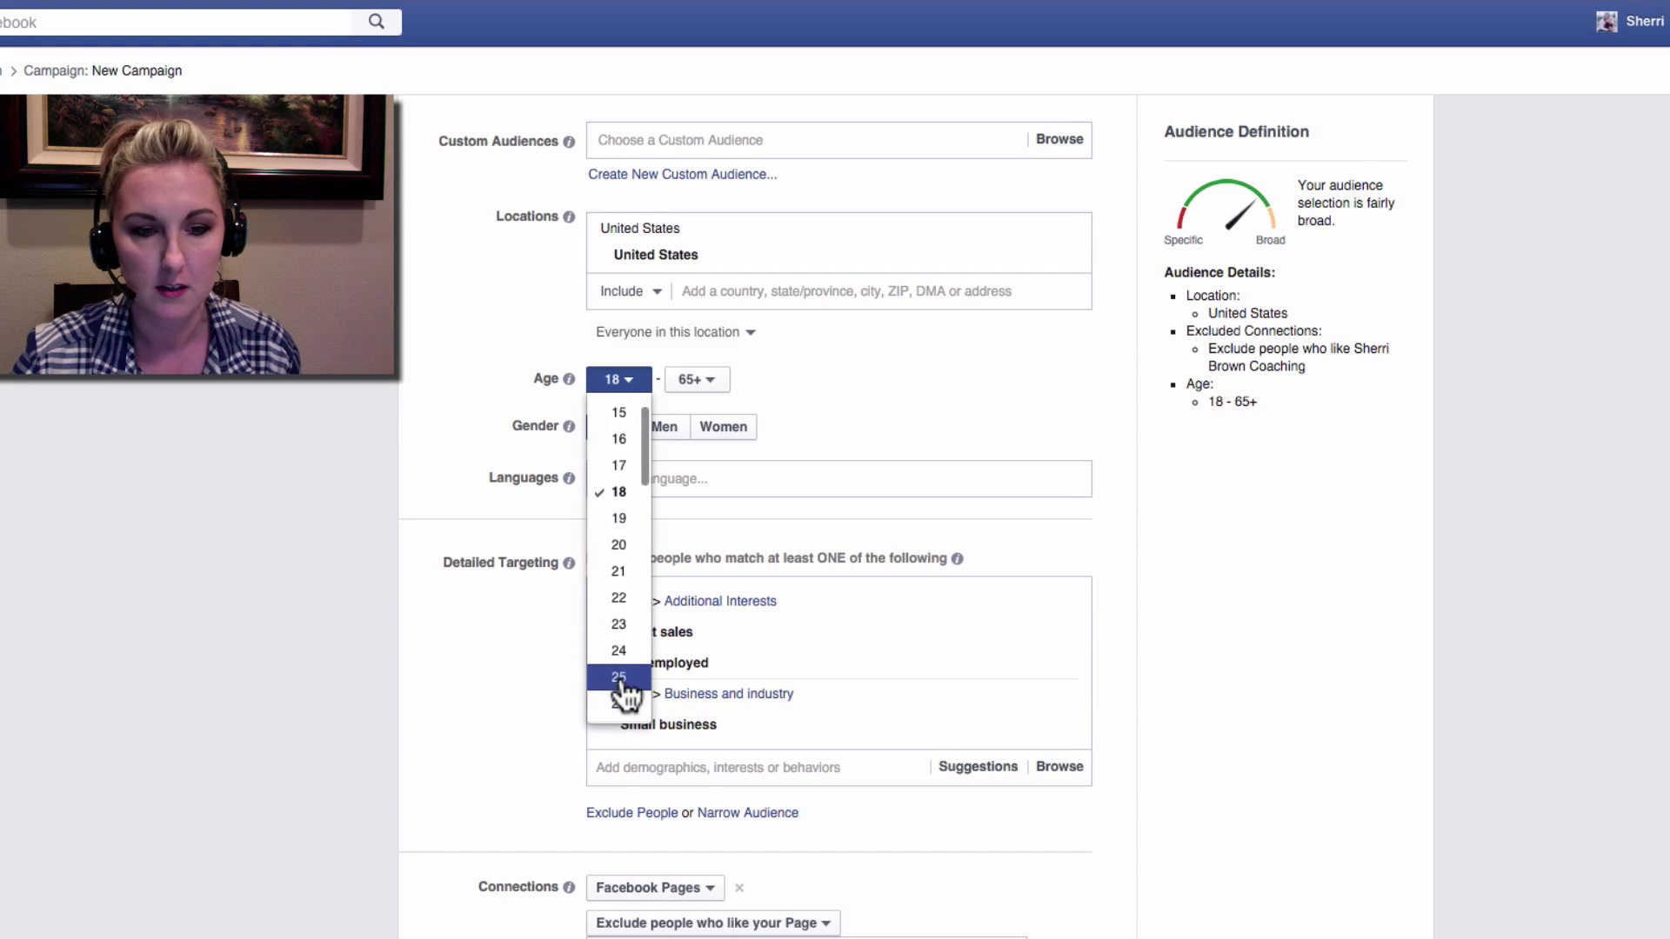
left_click(619, 700)
- Set the audience's maximum age to 54 and its gender to Women
left_click(712, 398)
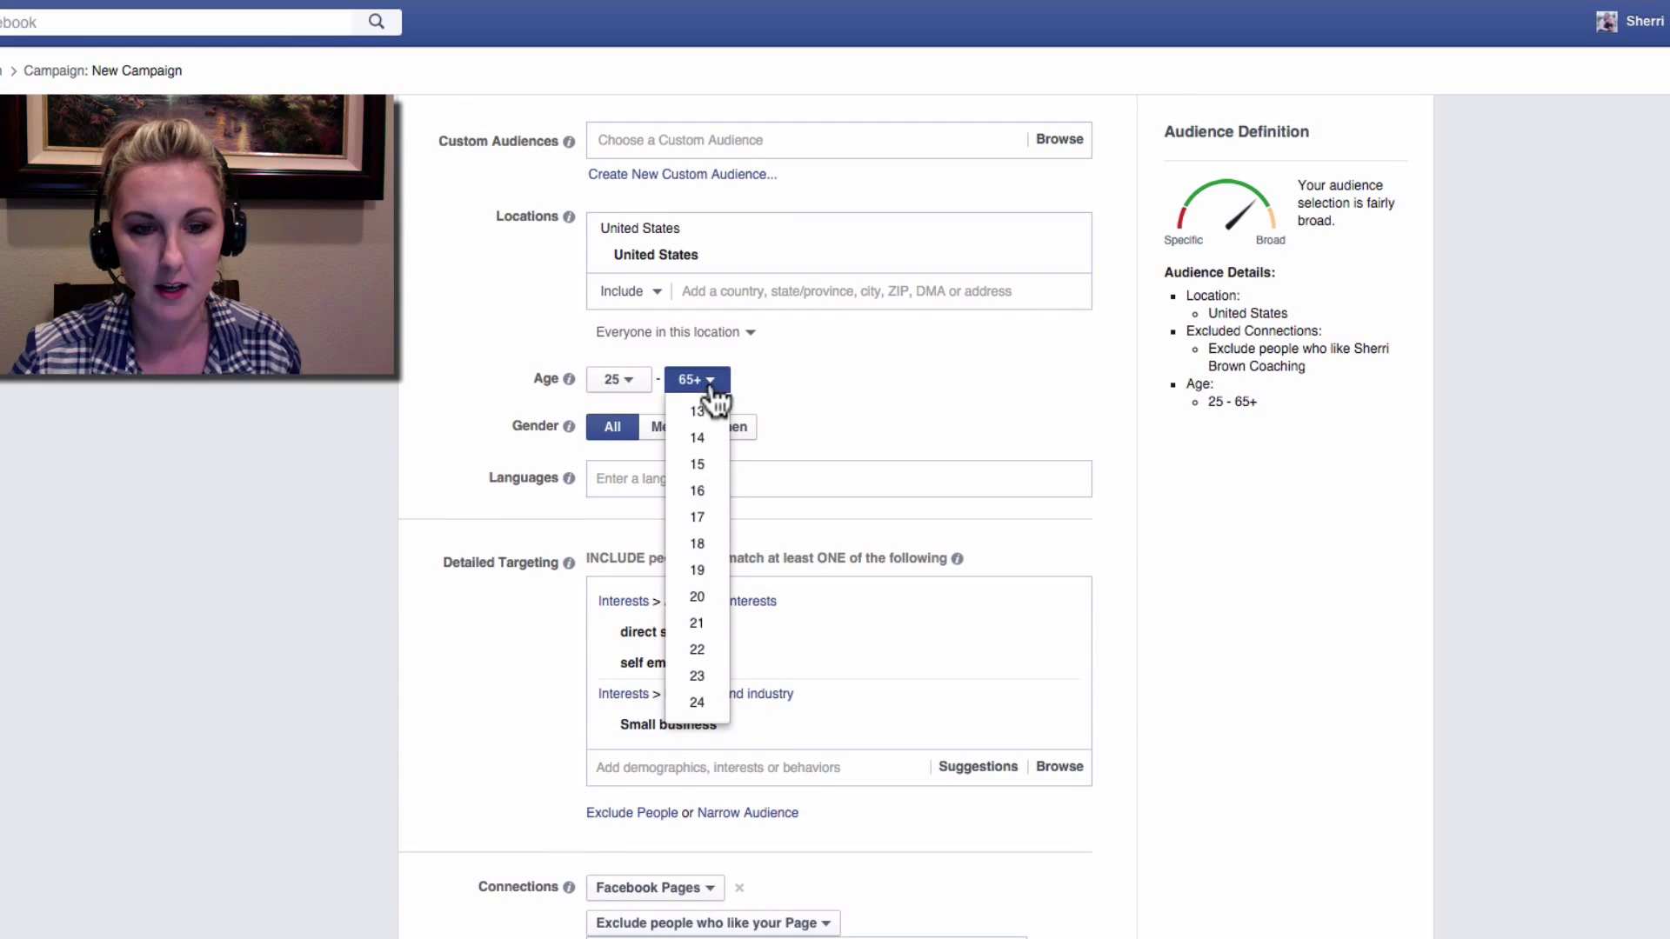
scroll(697, 656, "down", 3)
scroll(698, 665, "down", 5)
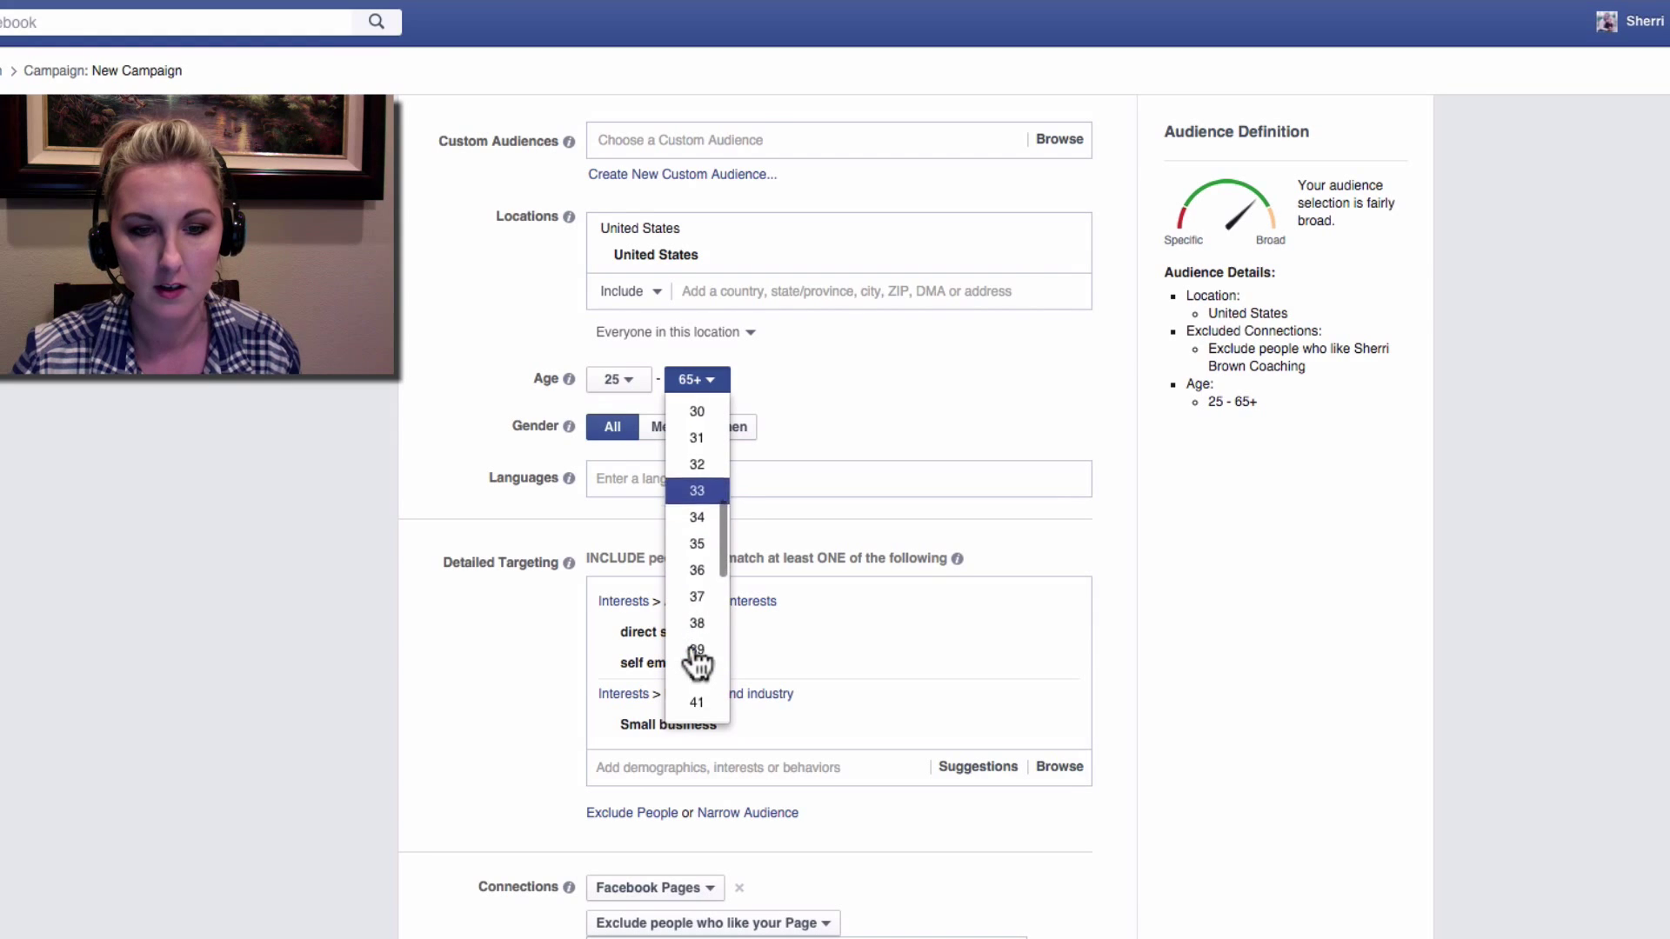
scroll(696, 663, "down", 4)
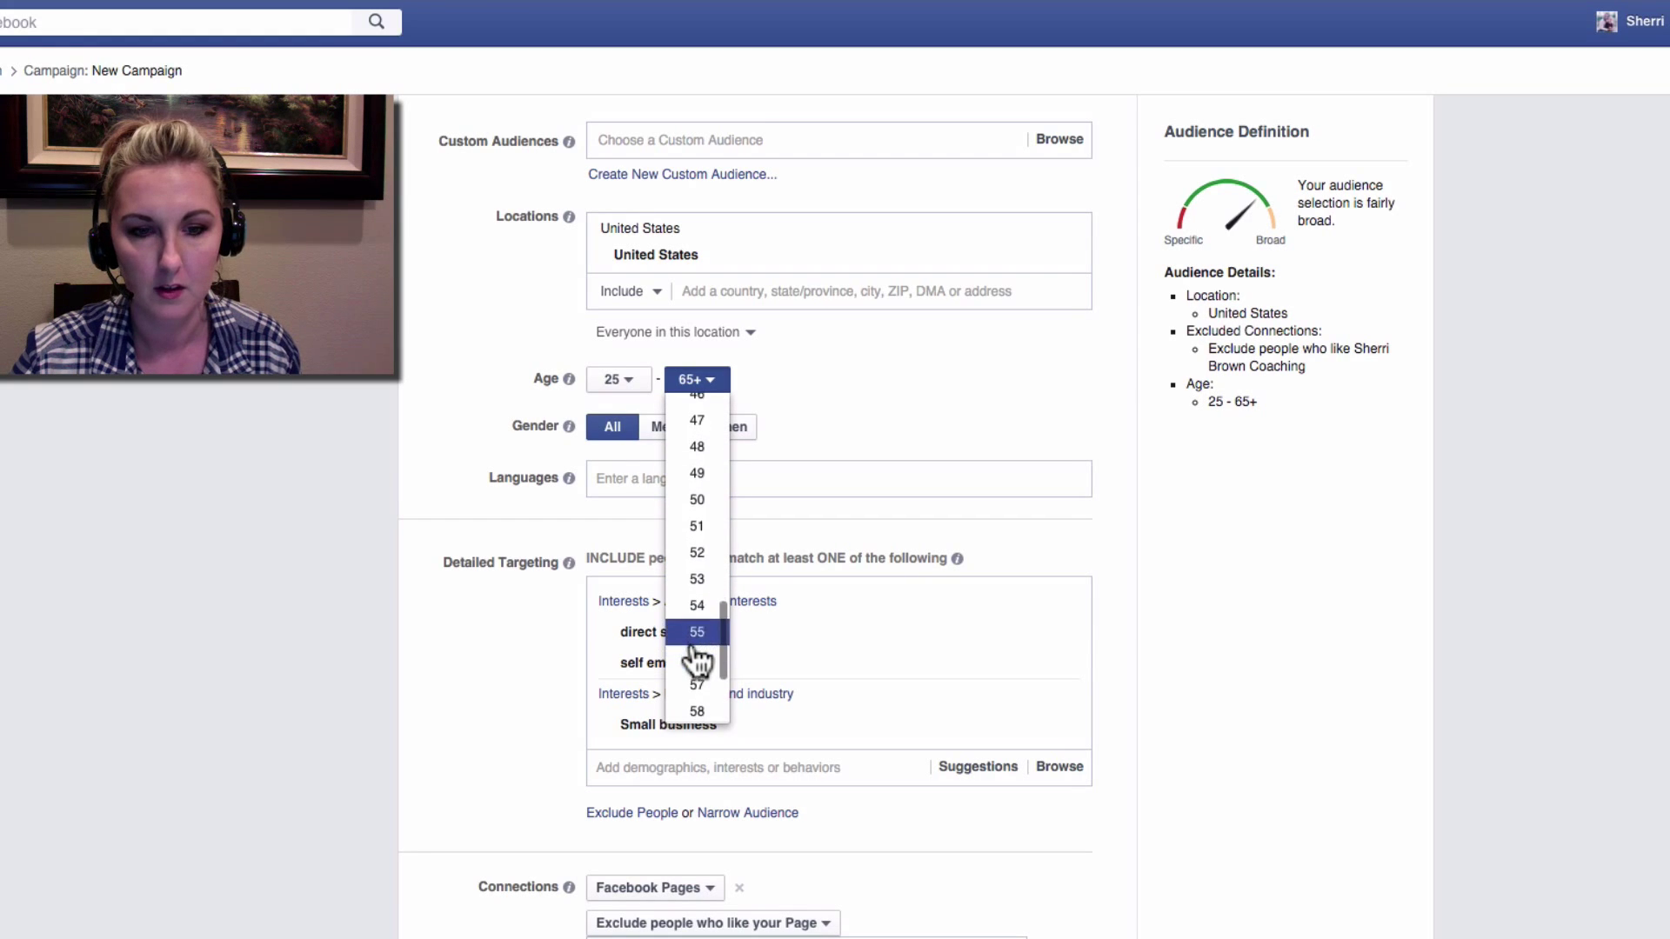
left_click(701, 625)
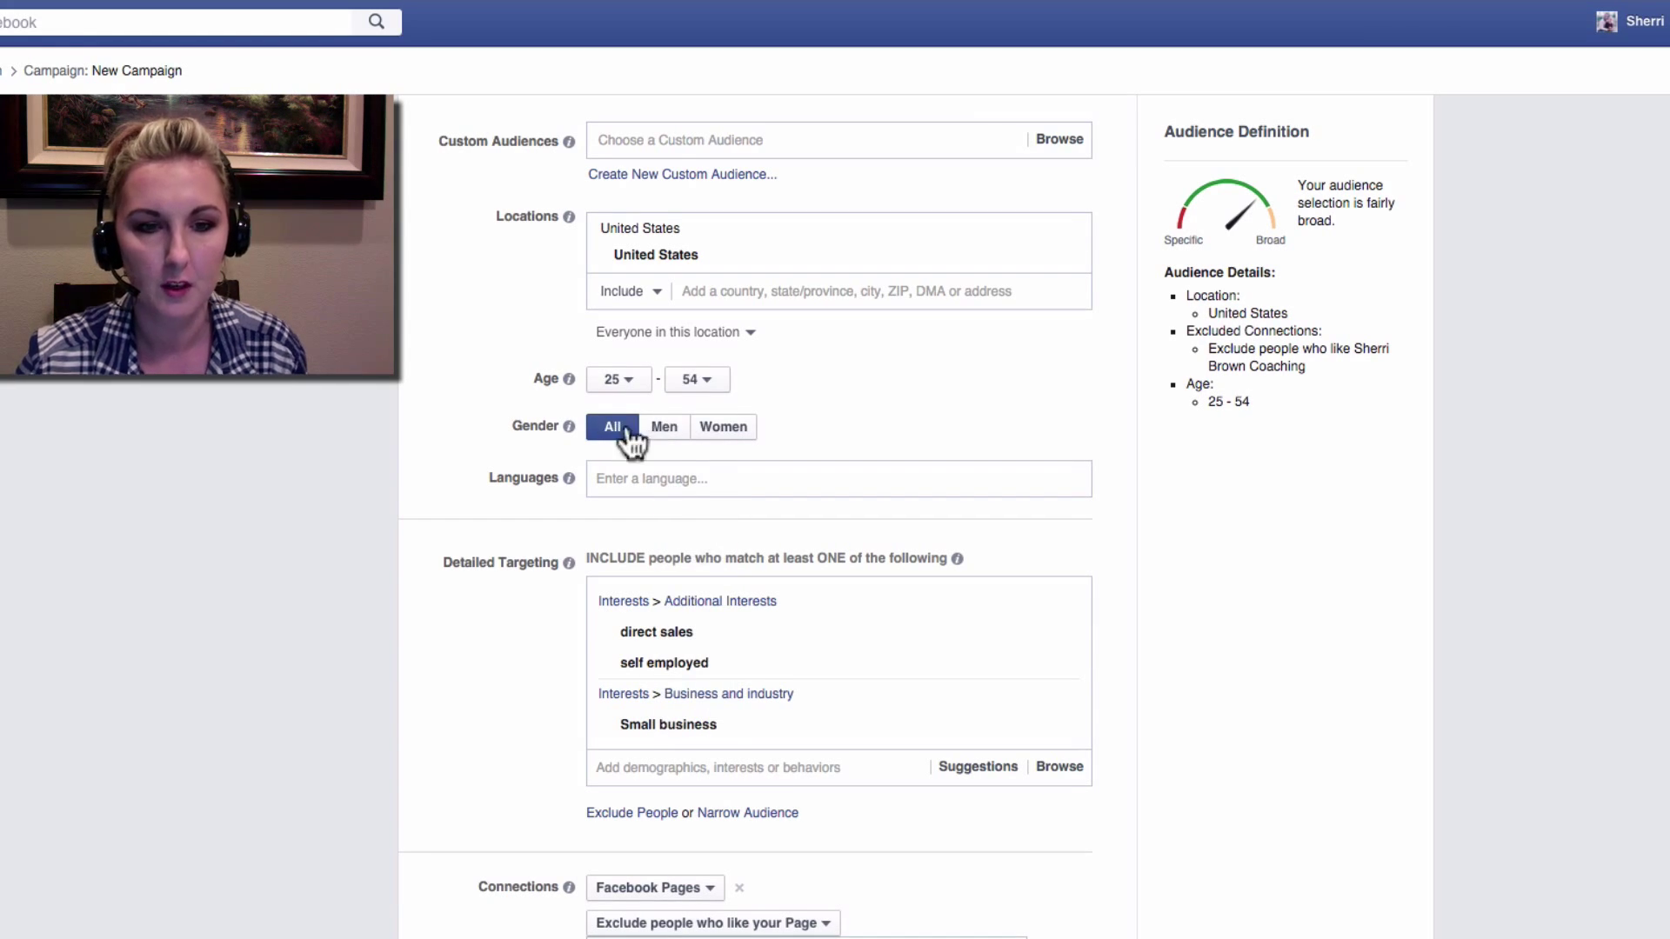
left_click(735, 435)
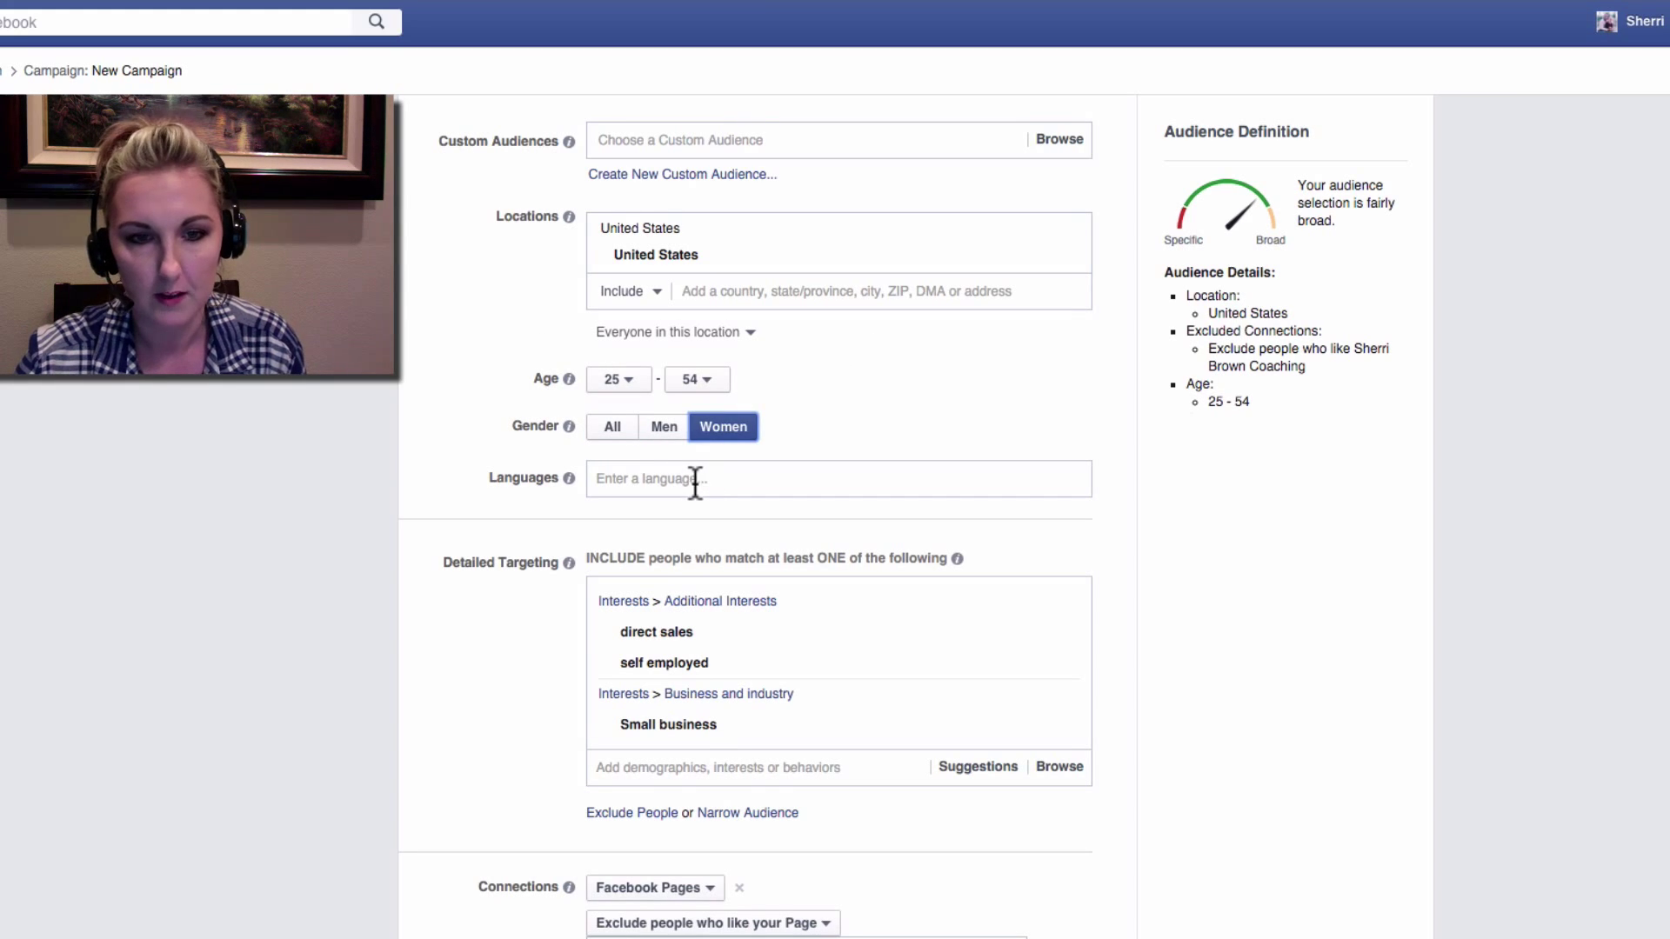
- Remove the preset Additional Interests and Business and industry groups from the audience's detailed targeting
scroll(617, 531, "down", 1)
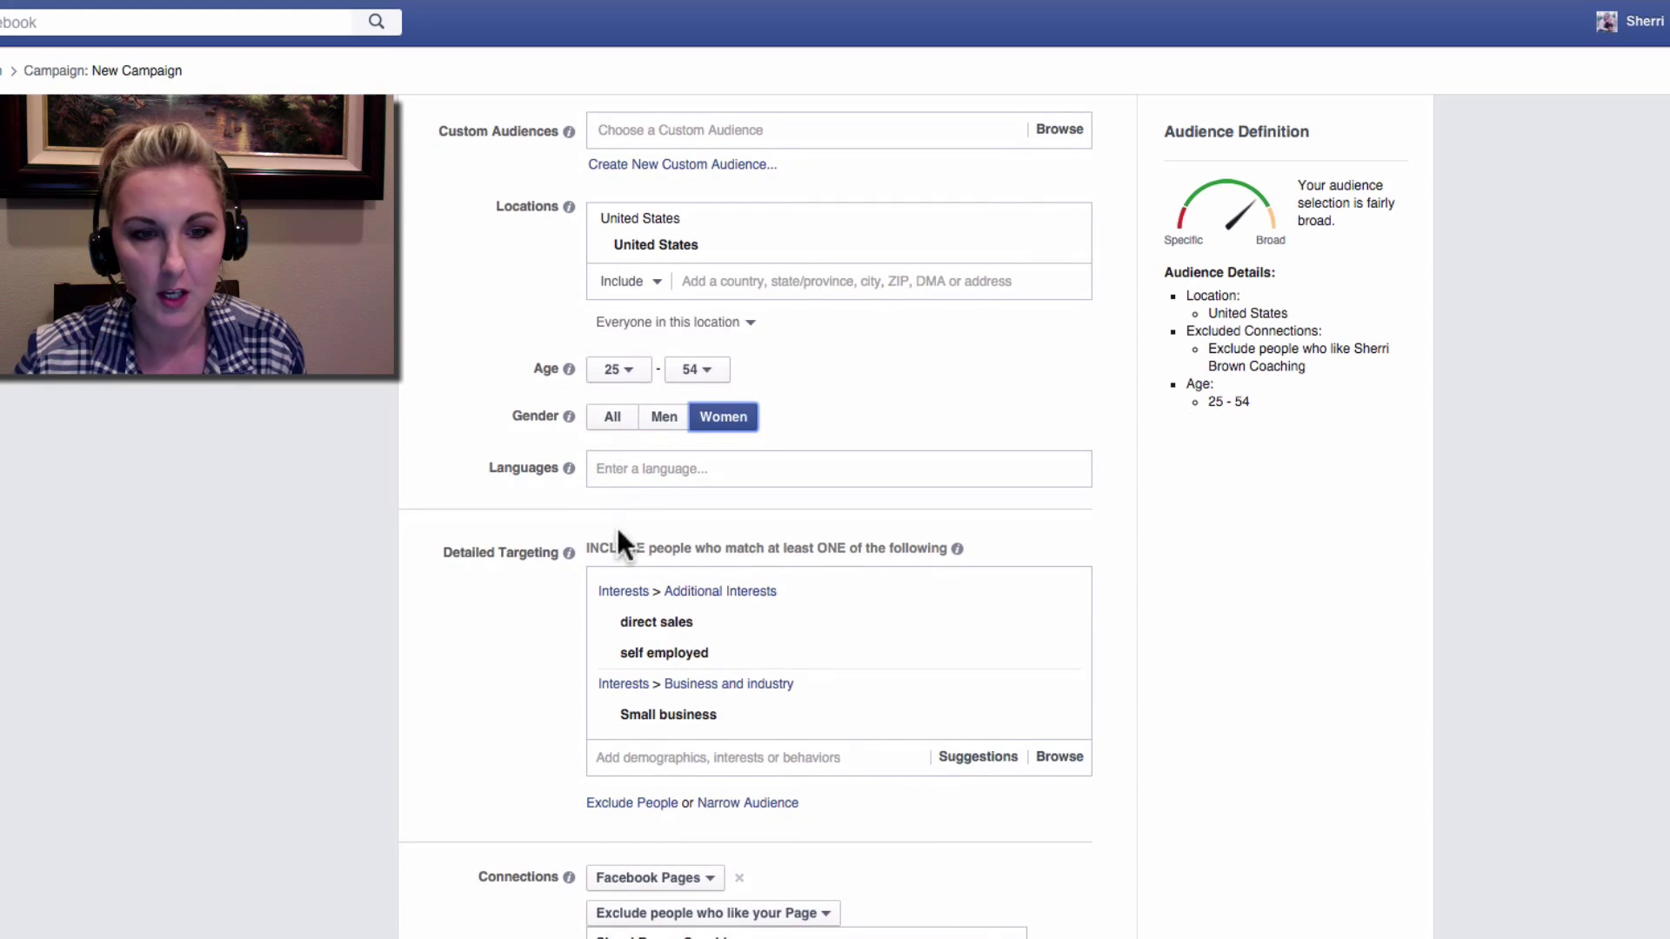
scroll(534, 522, "down", 3)
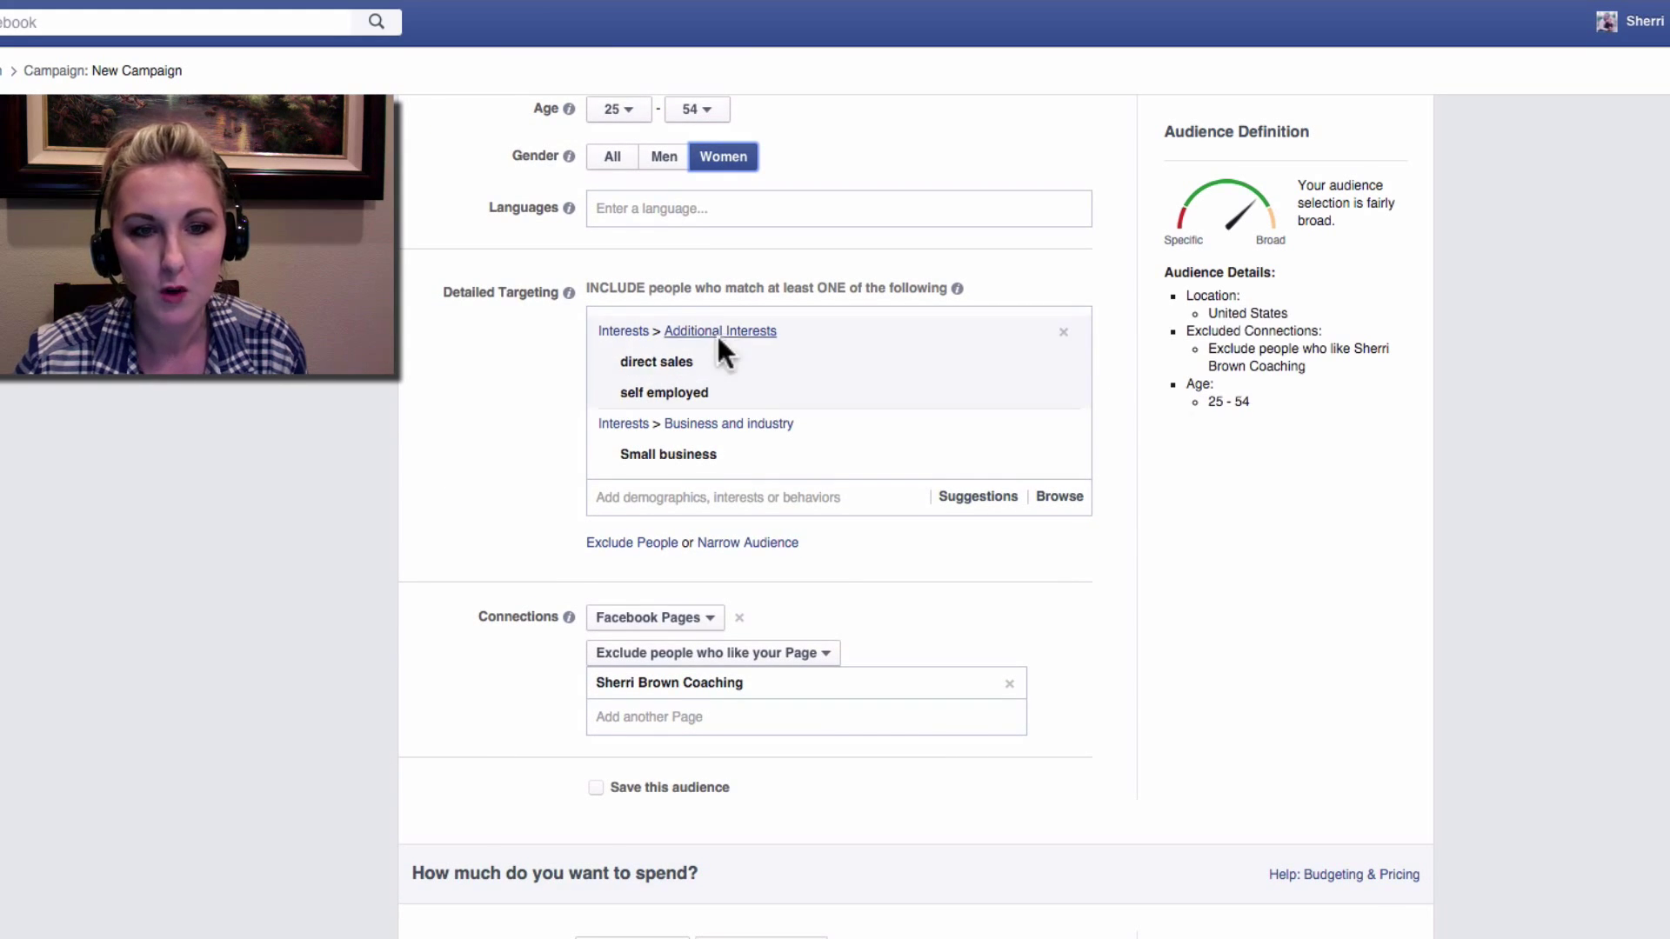
left_click(1059, 332)
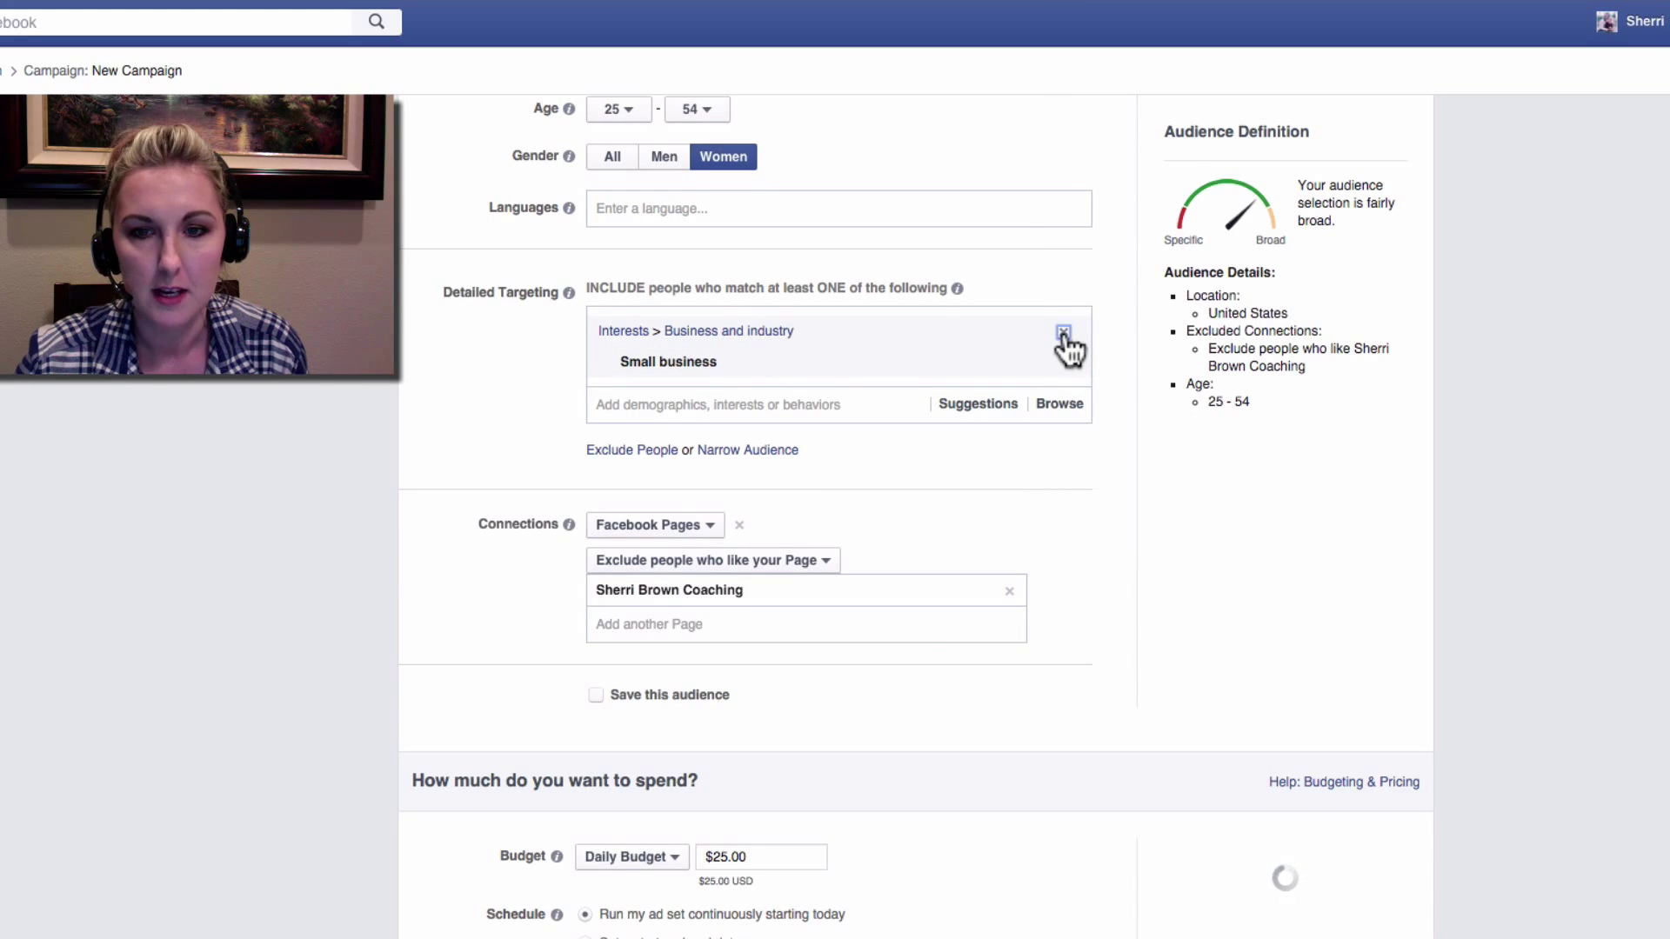
left_click(1064, 359)
- Search the detailed targeting options for "Health and welln" to examine the suggested interests
left_click(771, 327)
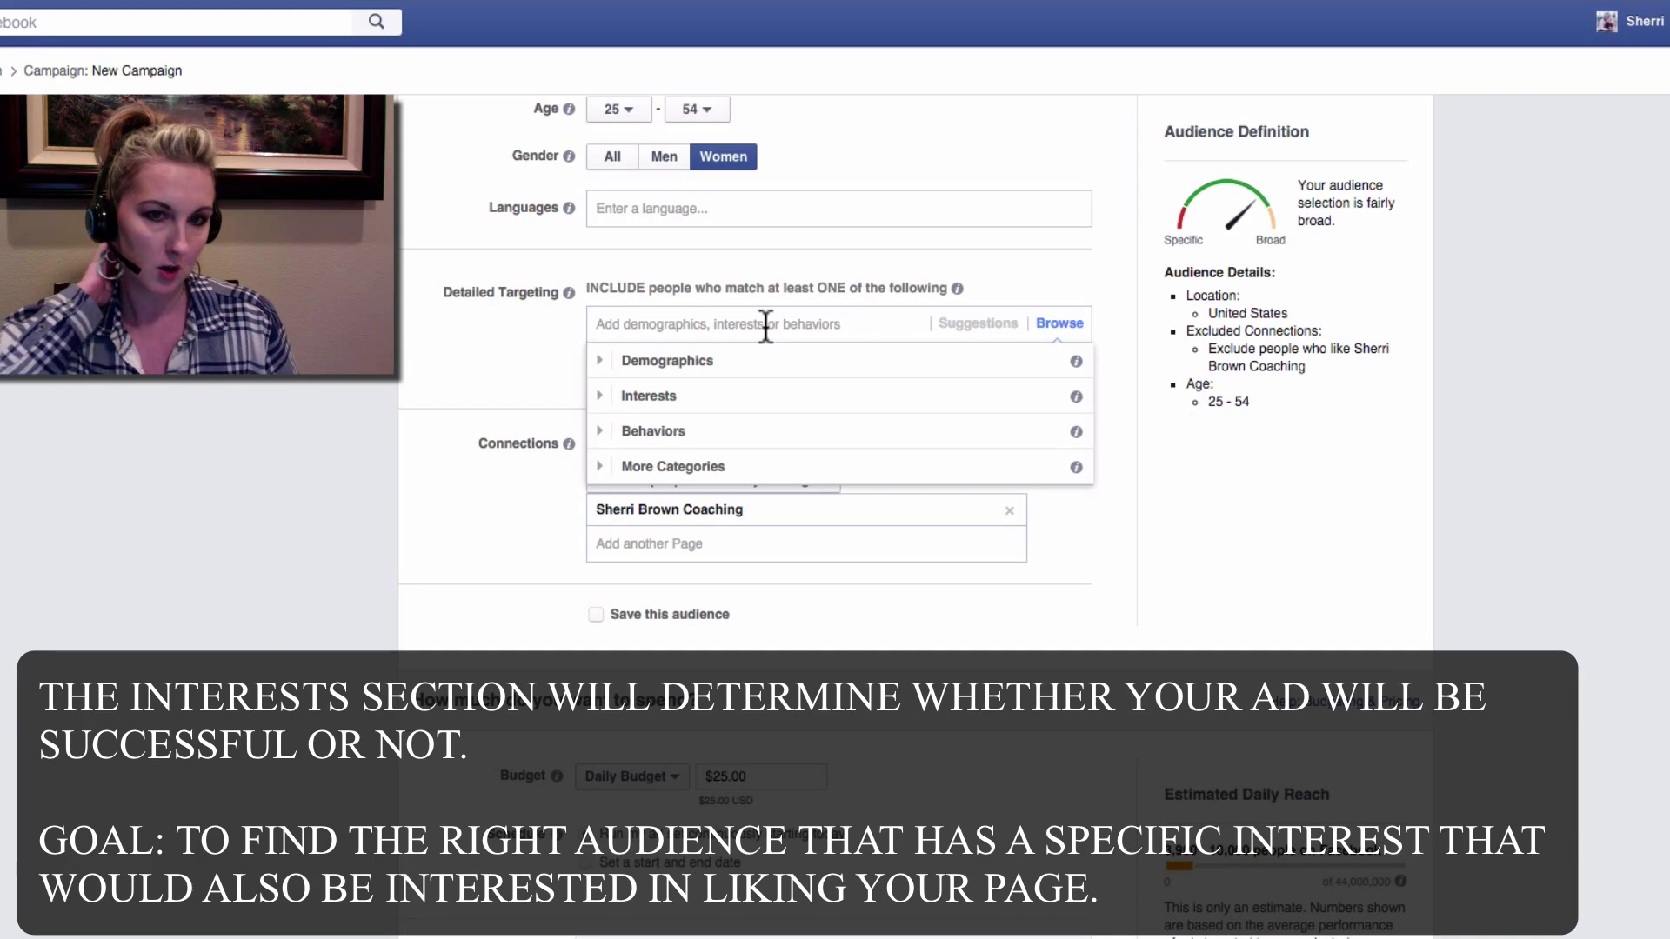
type("Heath")
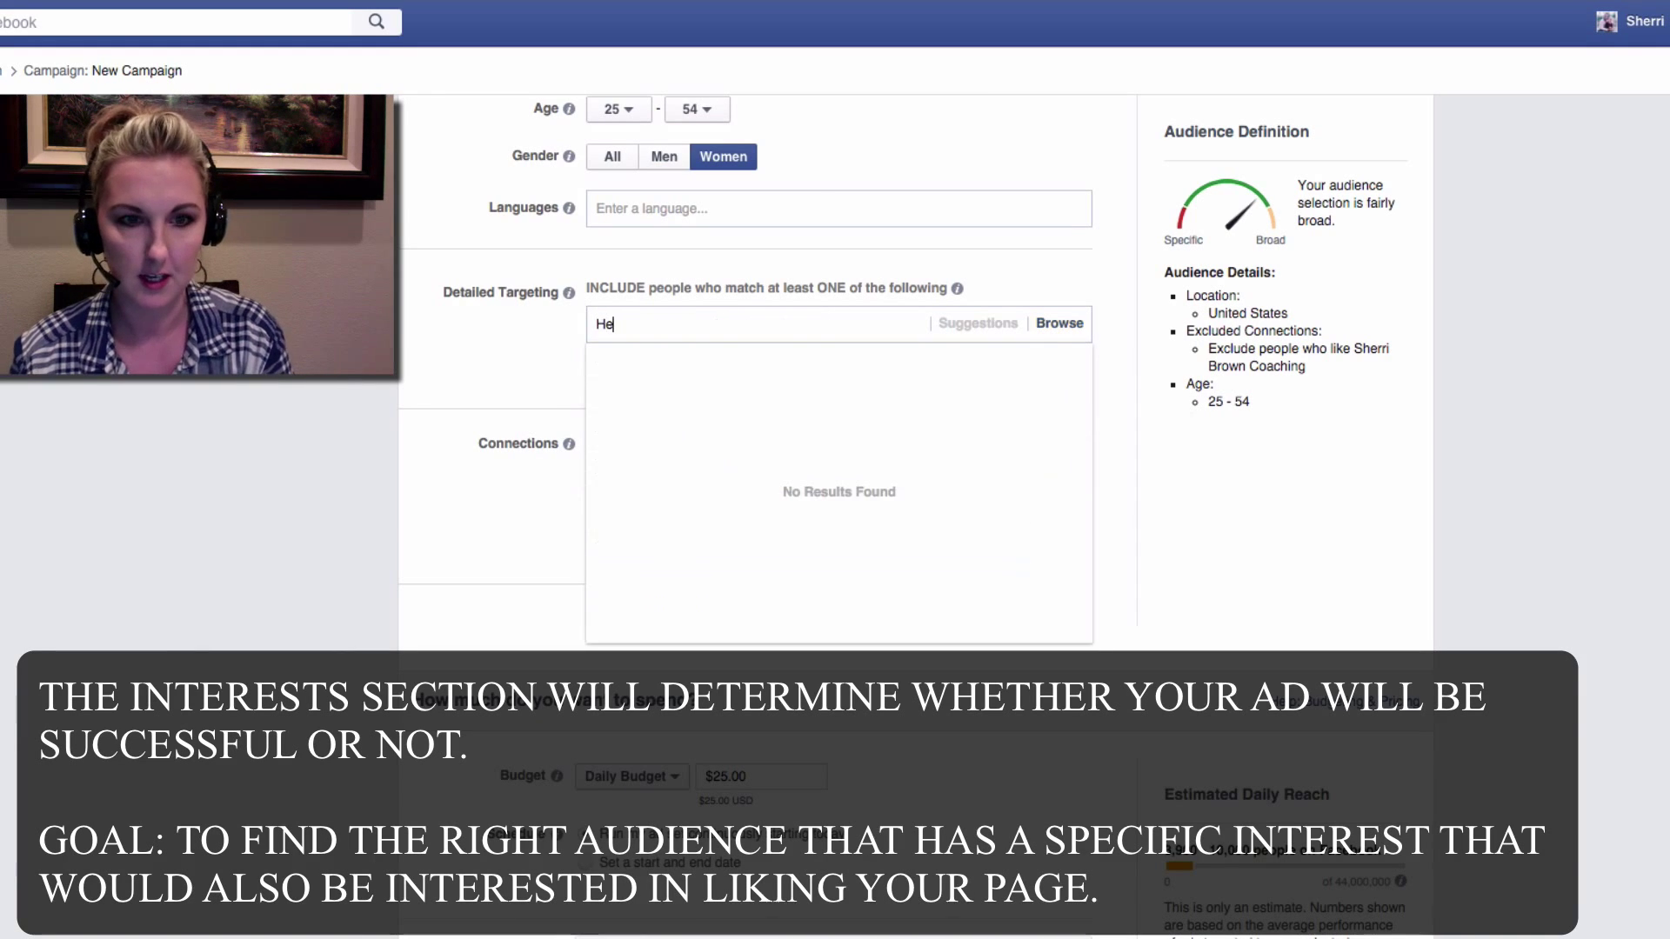
key("BackSpace")
key("BackSpace")
type("lth ")
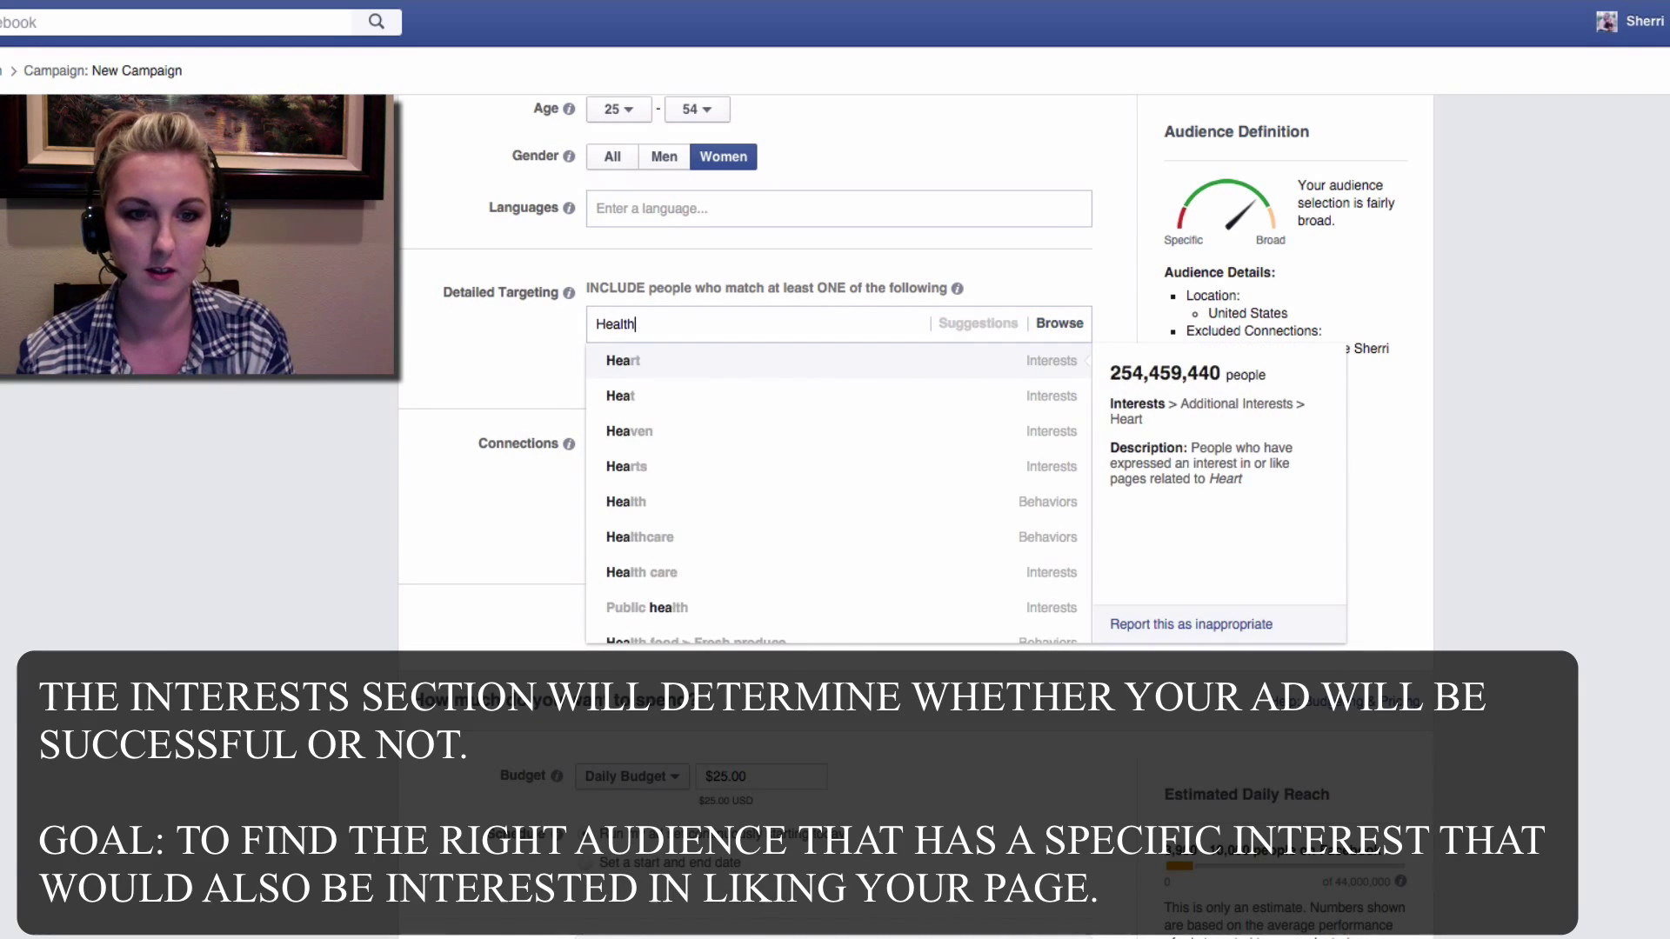
type("and well")
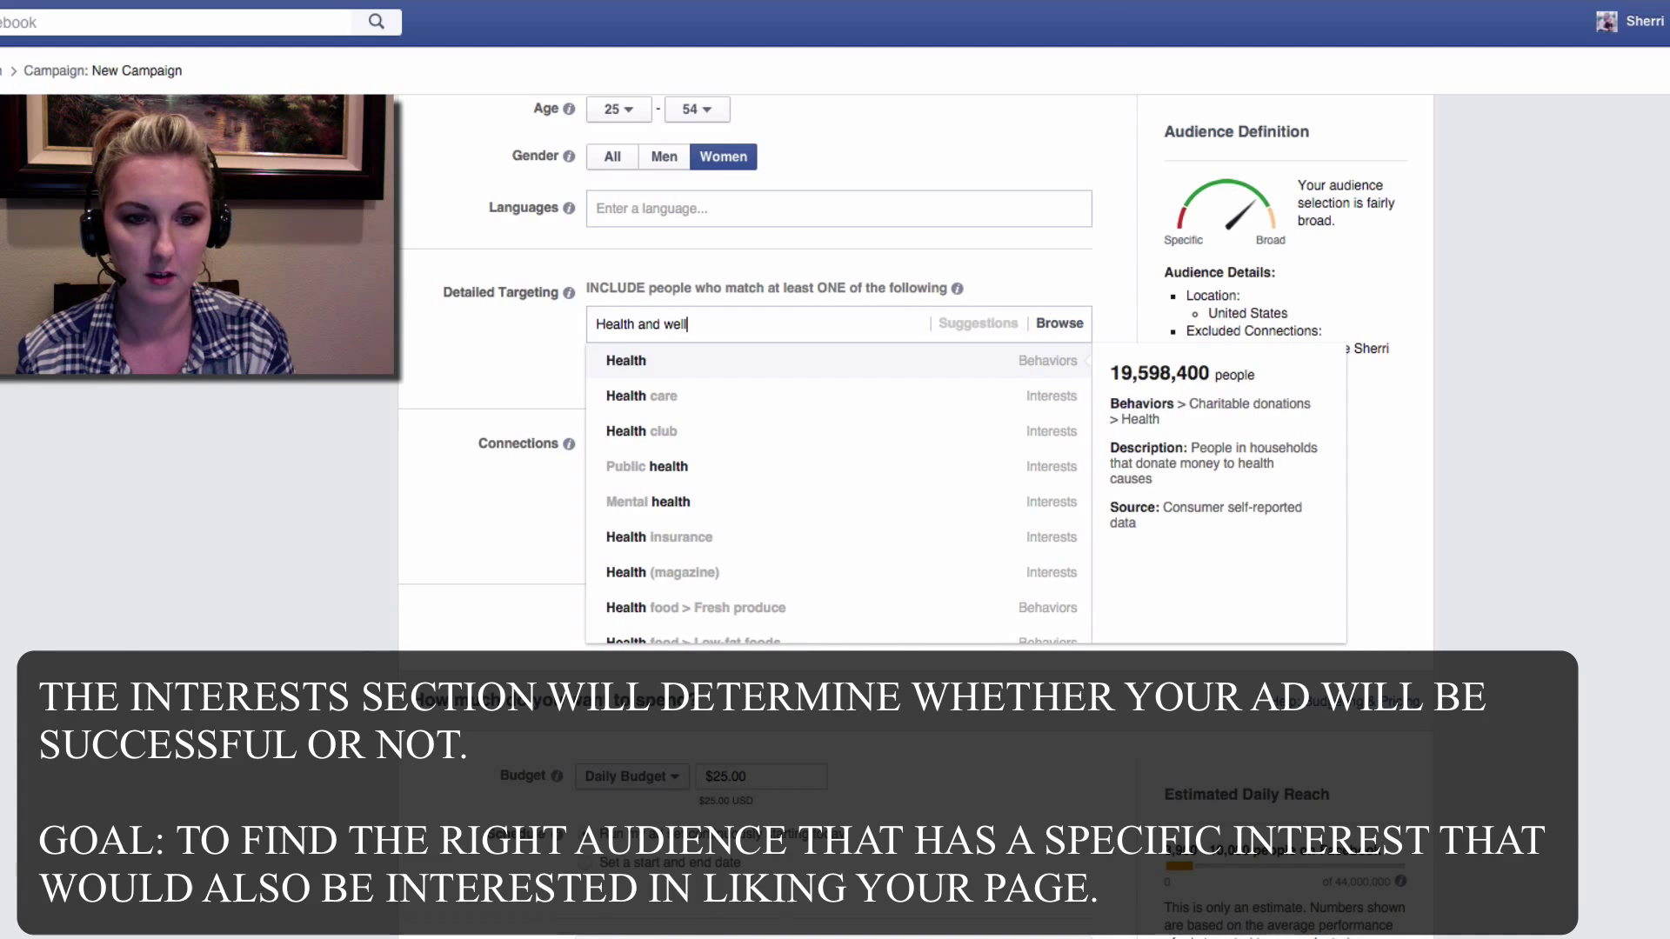
type("n")
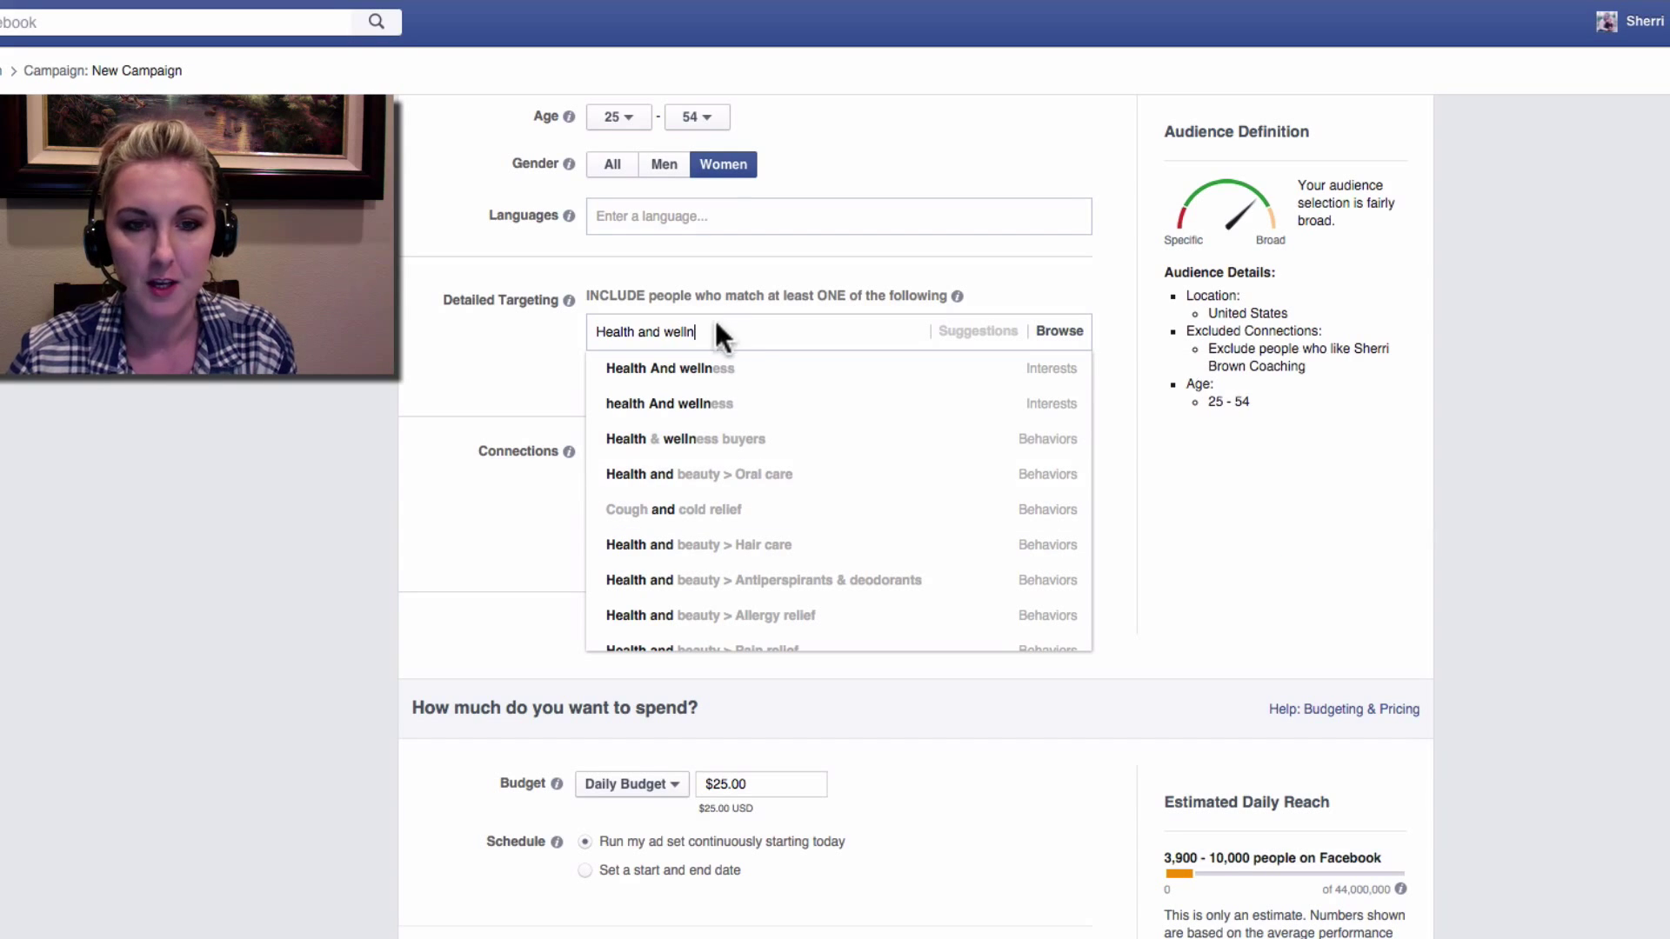
- Clear the health search, try jillian michaels as a detailed targeting interest, and remove that interest again
key("BackSpace")
key("BackSpace")
key("BackSpace")
key("BackSpace")
key("BackSpace")
key("BackSpace")
key("BackSpace")
key("BackSpace")
key("BackSpace")
key("BackSpace")
key("BackSpace")
key("BackSpace")
key("BackSpace")
key("BackSpace")
key("BackSpace")
key("BackSpace")
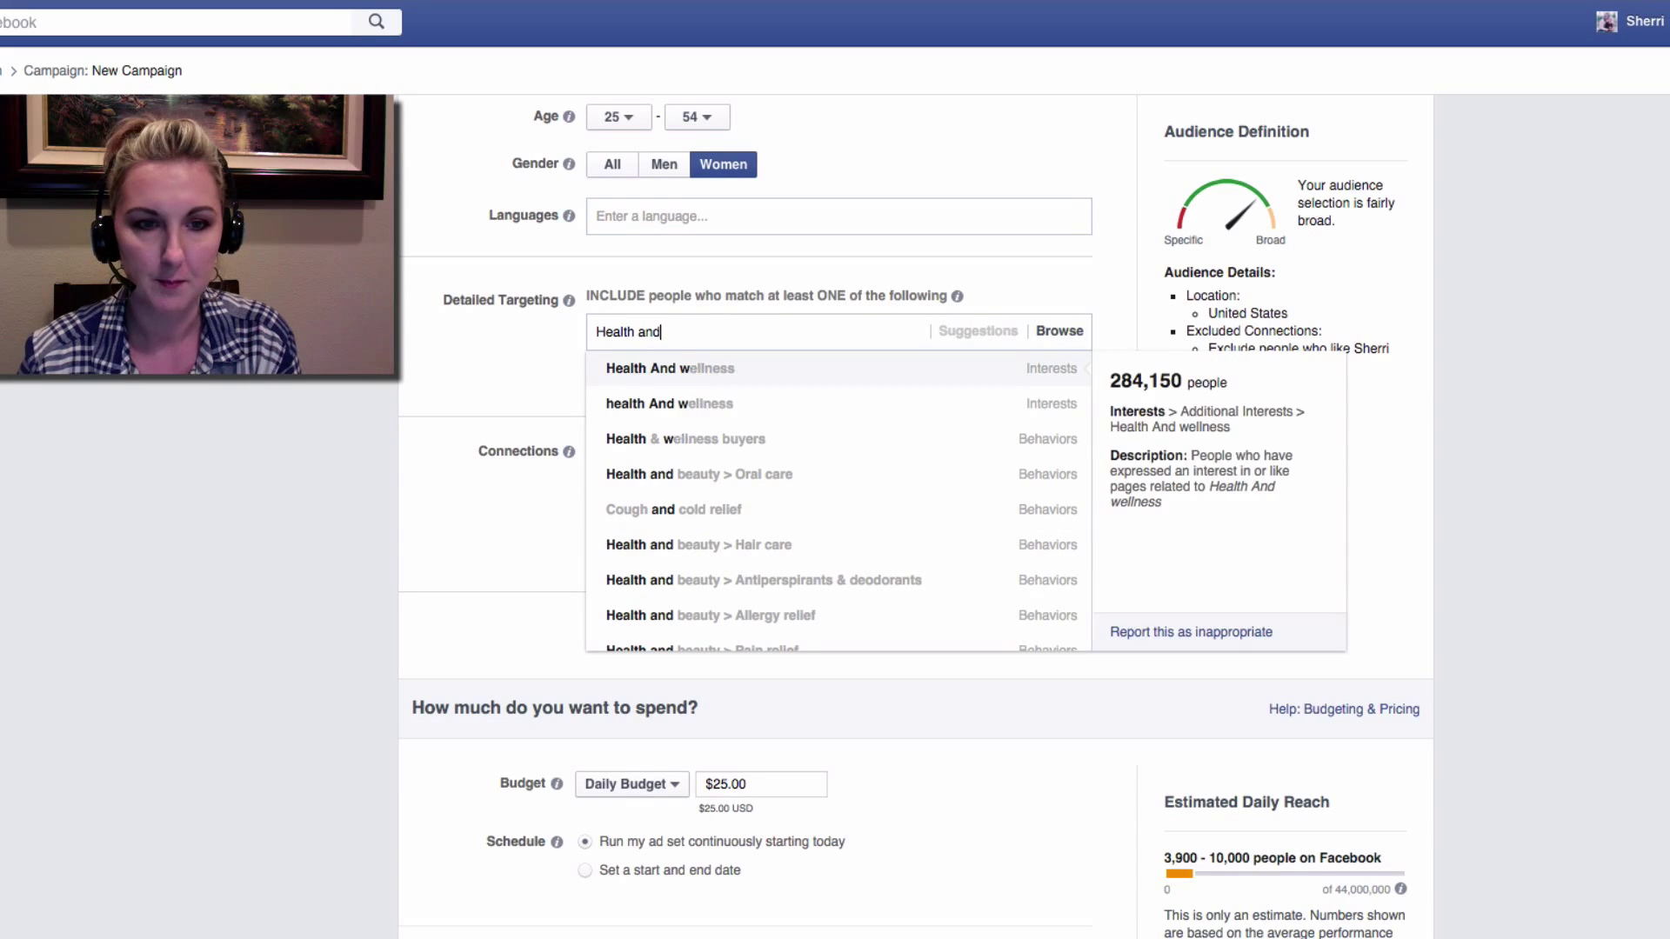
type("Jill")
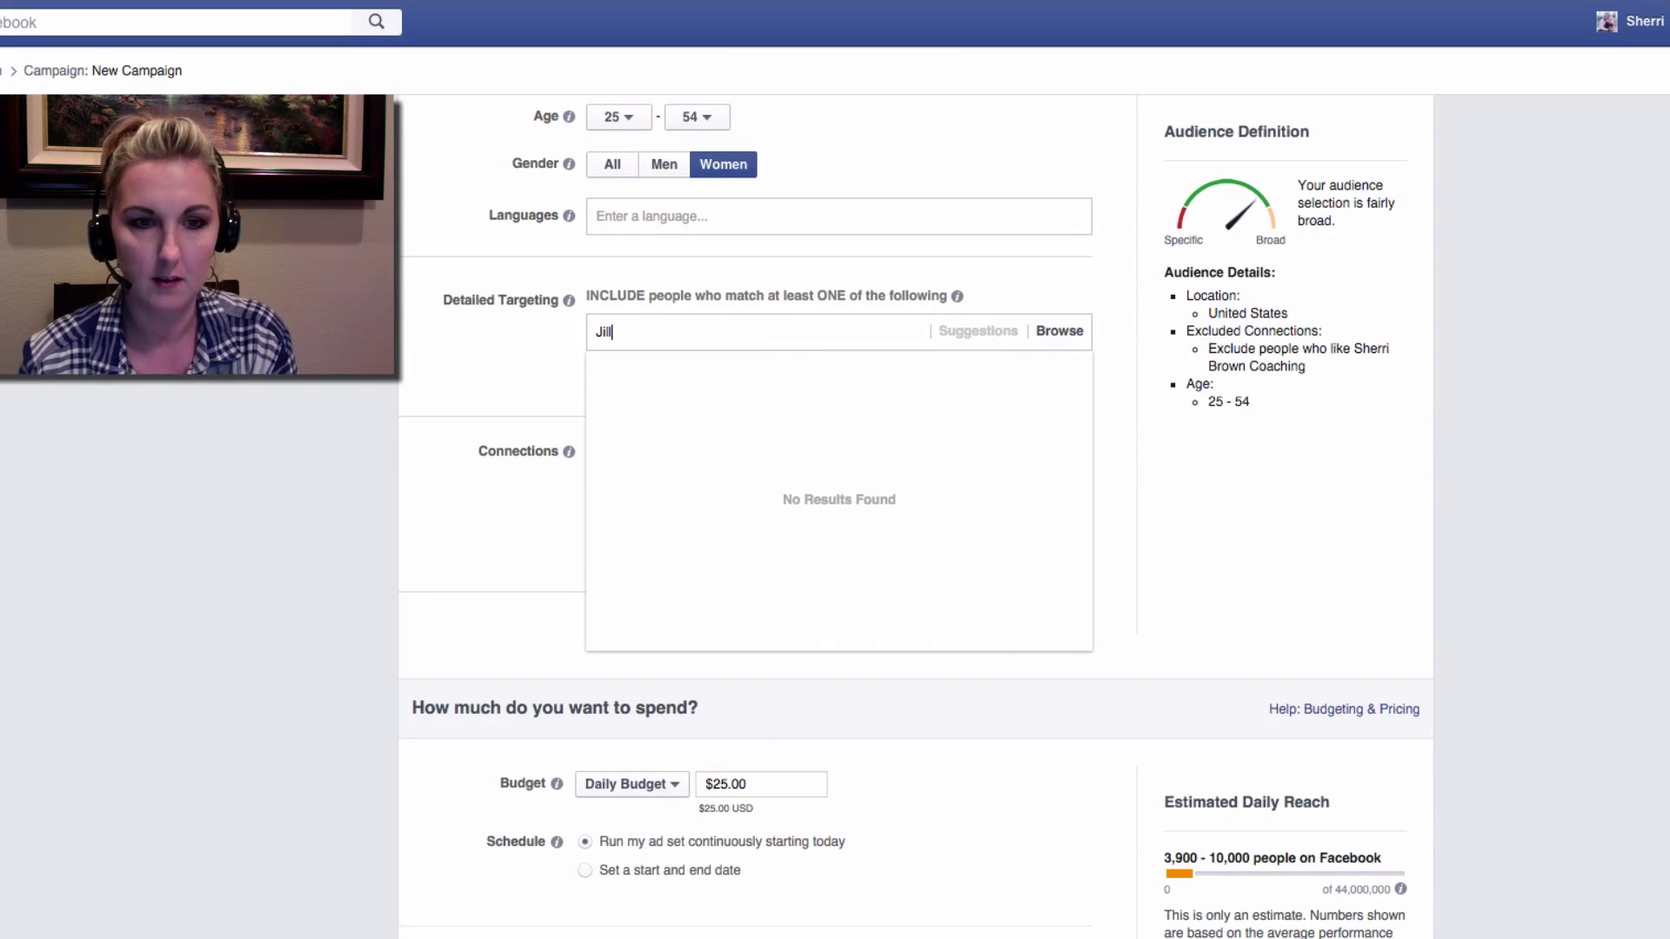
type("ian")
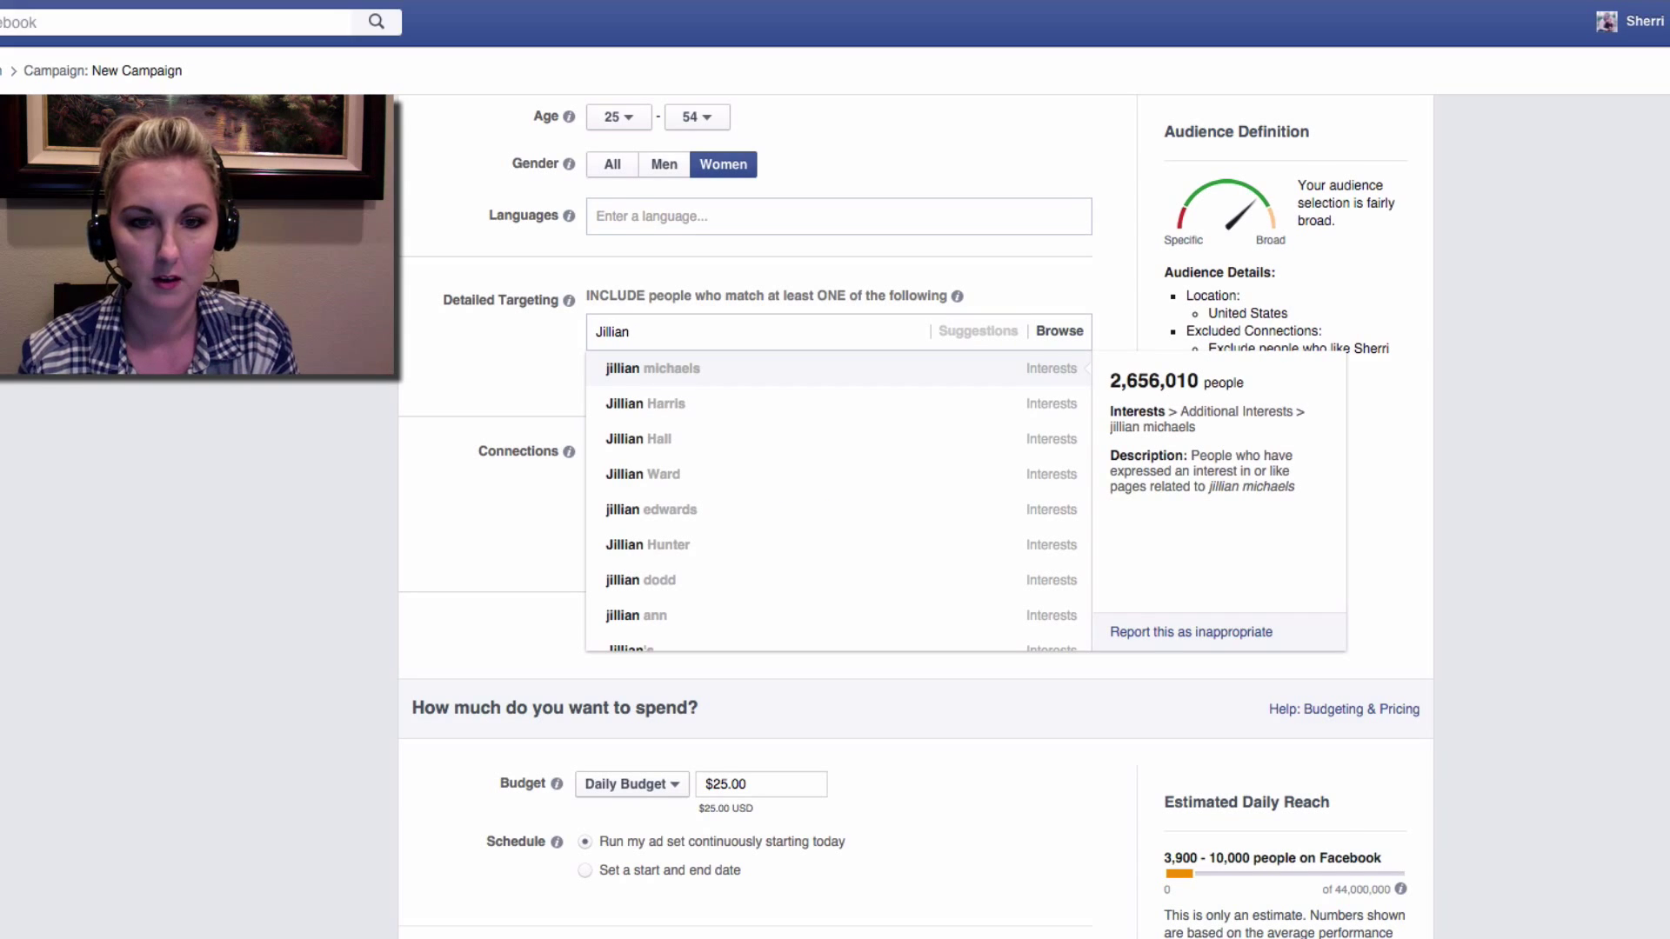
left_click(716, 387)
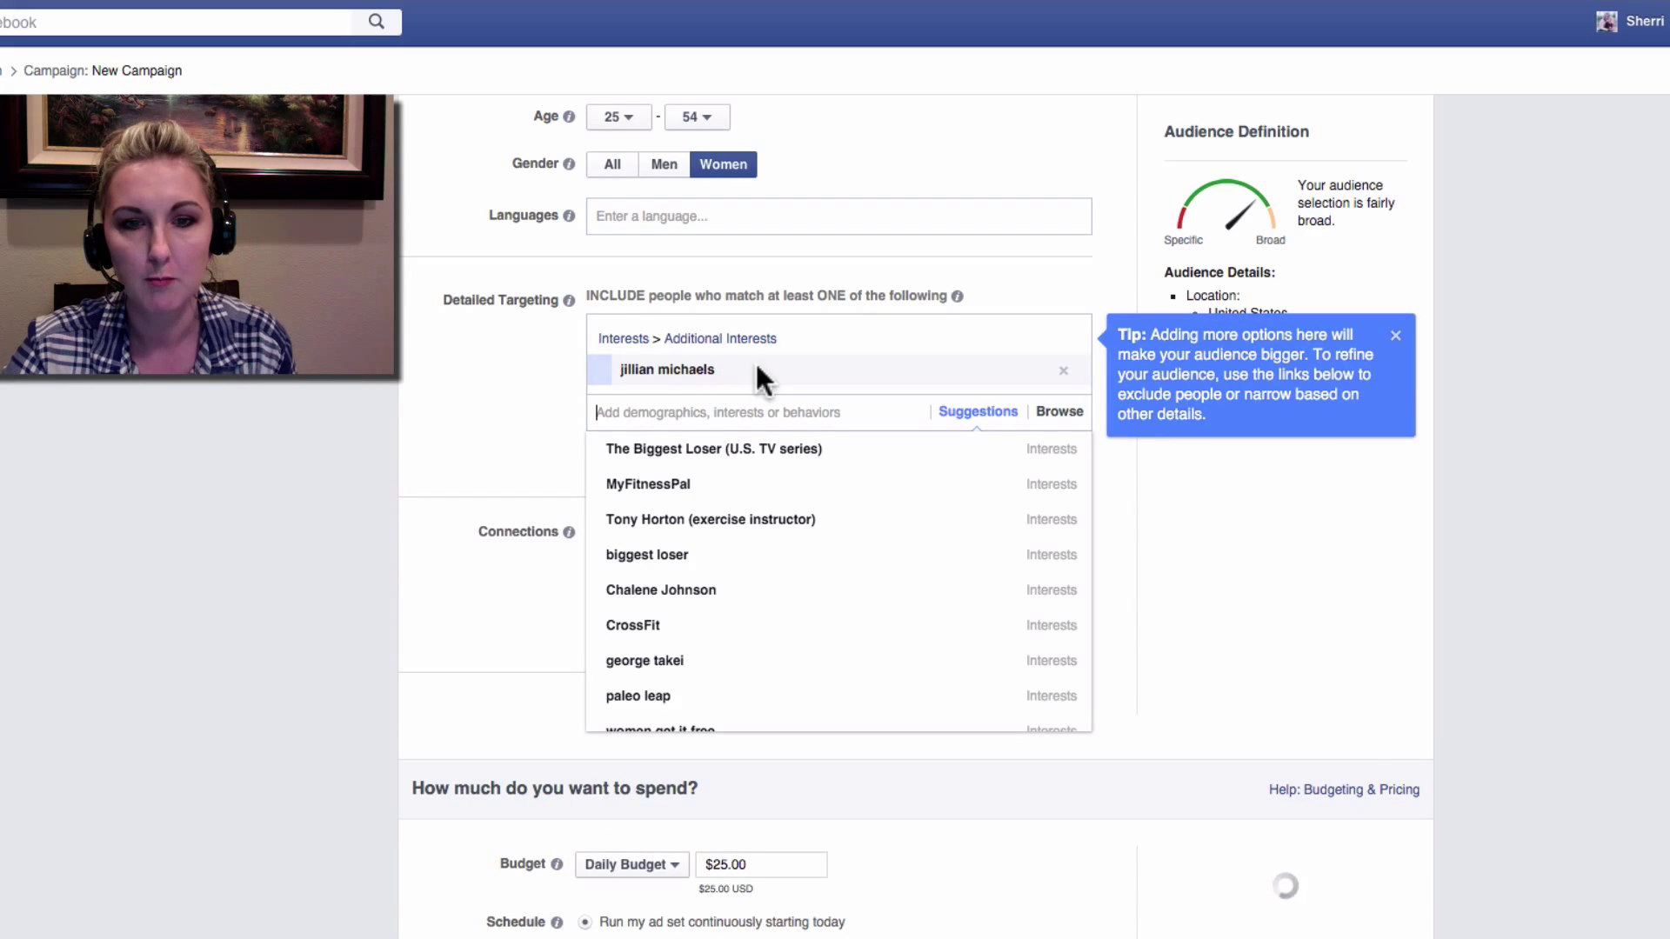
mouse_move(1062, 381)
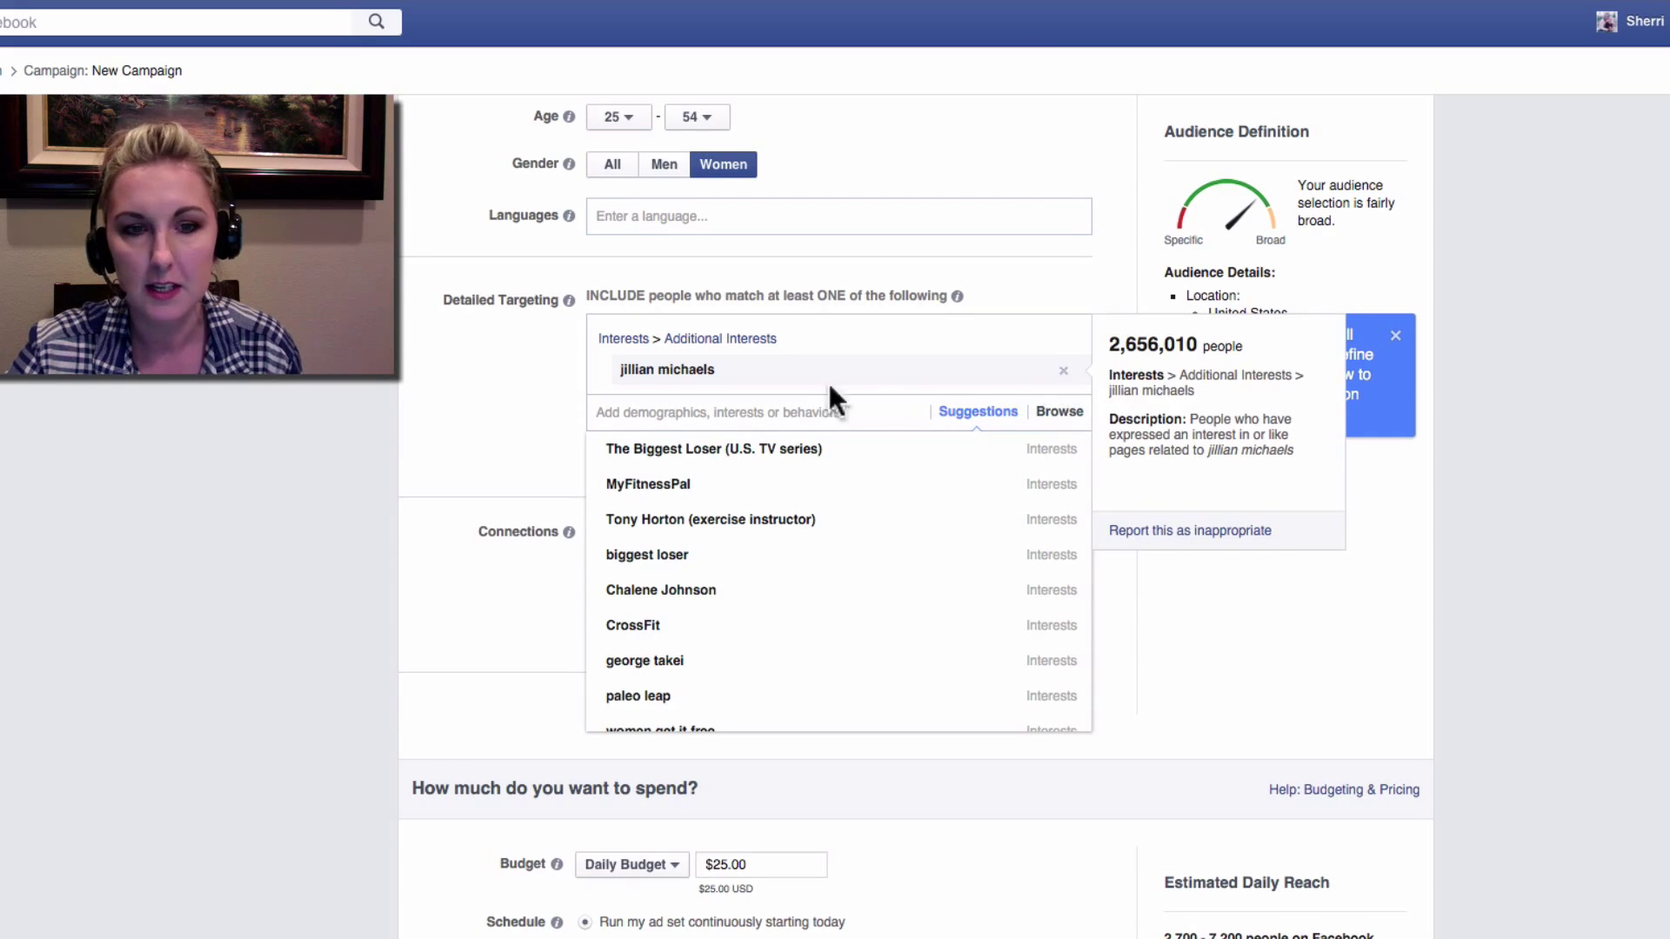
left_click(1063, 371)
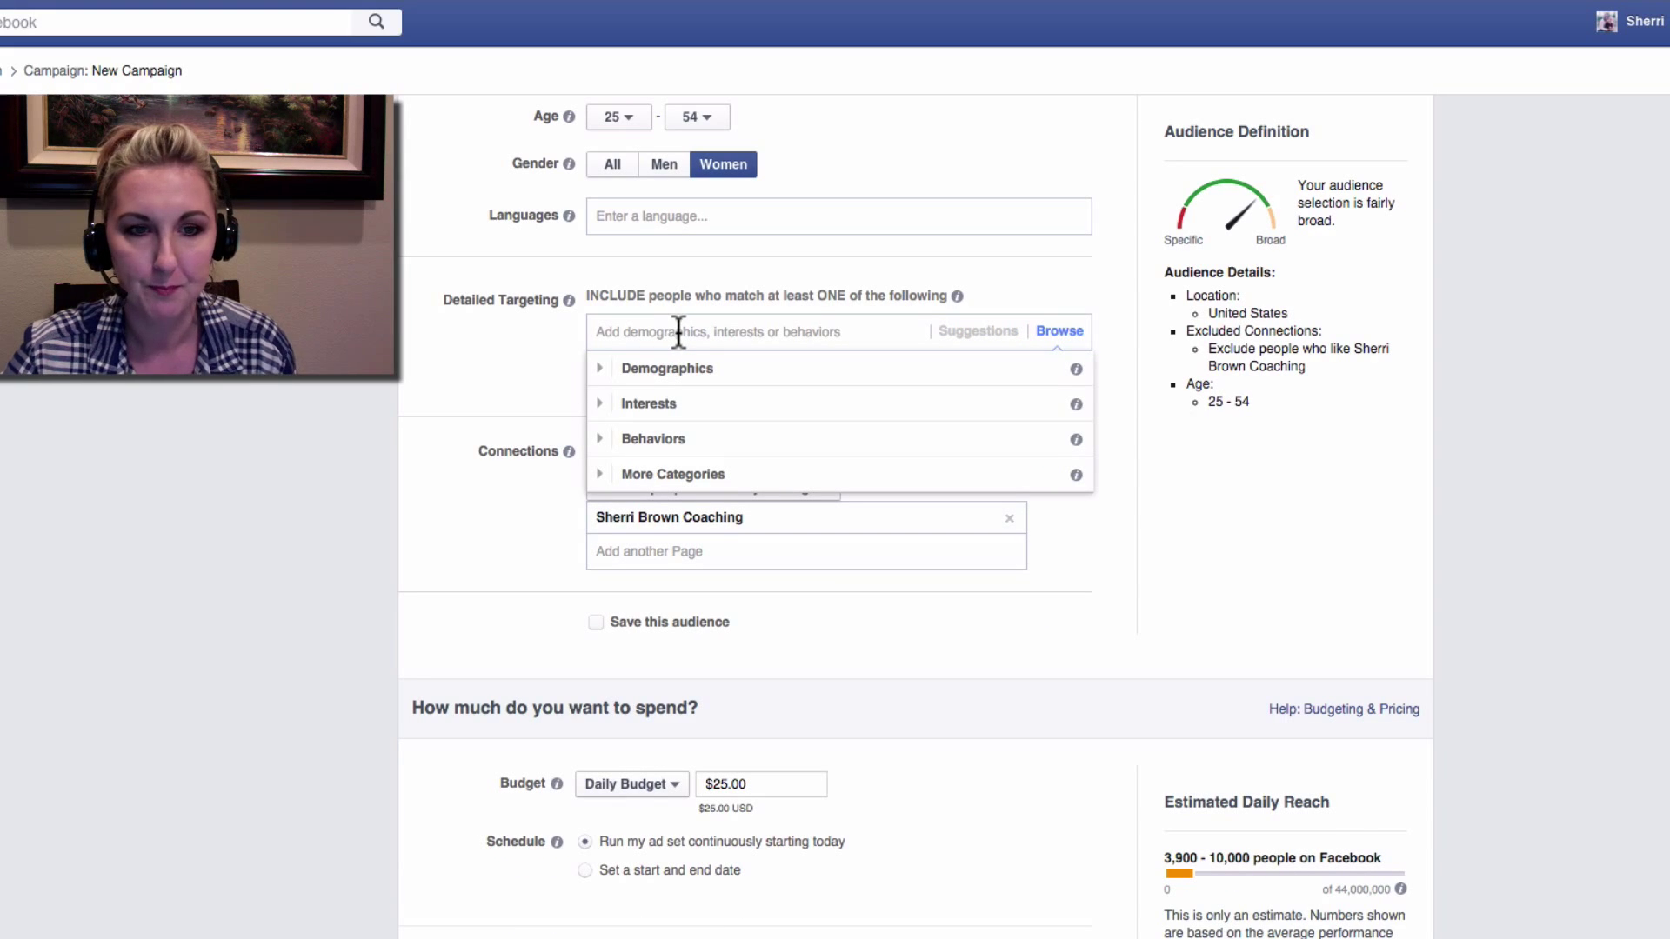
- Search the detailed targeting options for "beauty" to examine the suggested interests and behaviors, and clear the search
type("beauty")
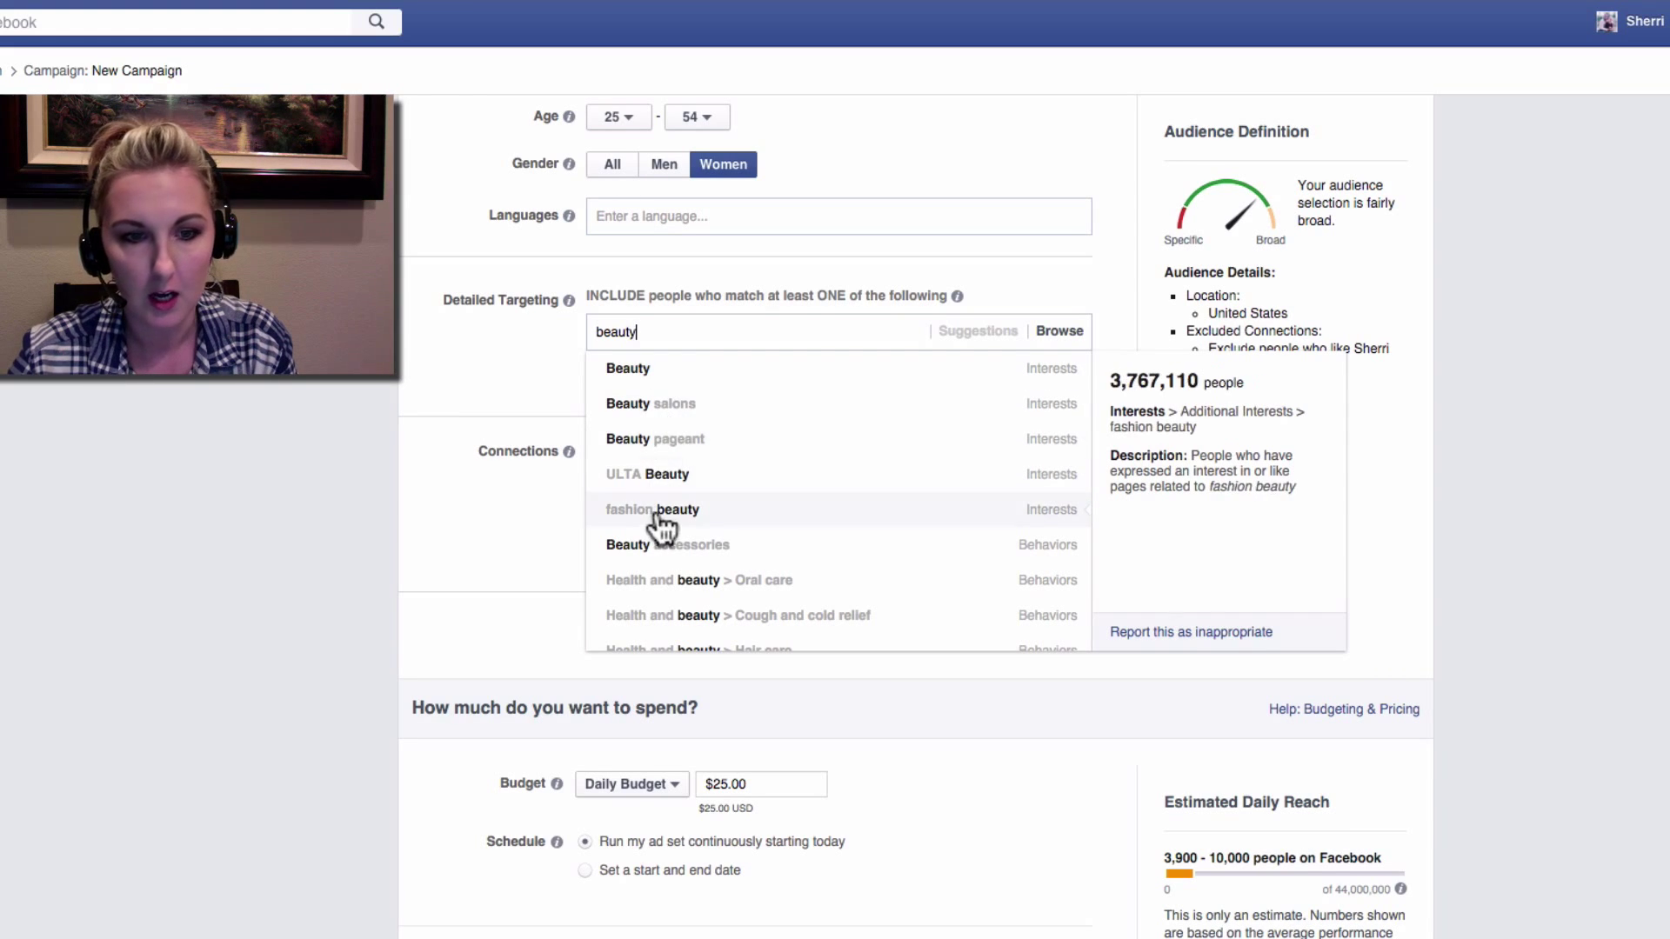
scroll(670, 635, "down", 2)
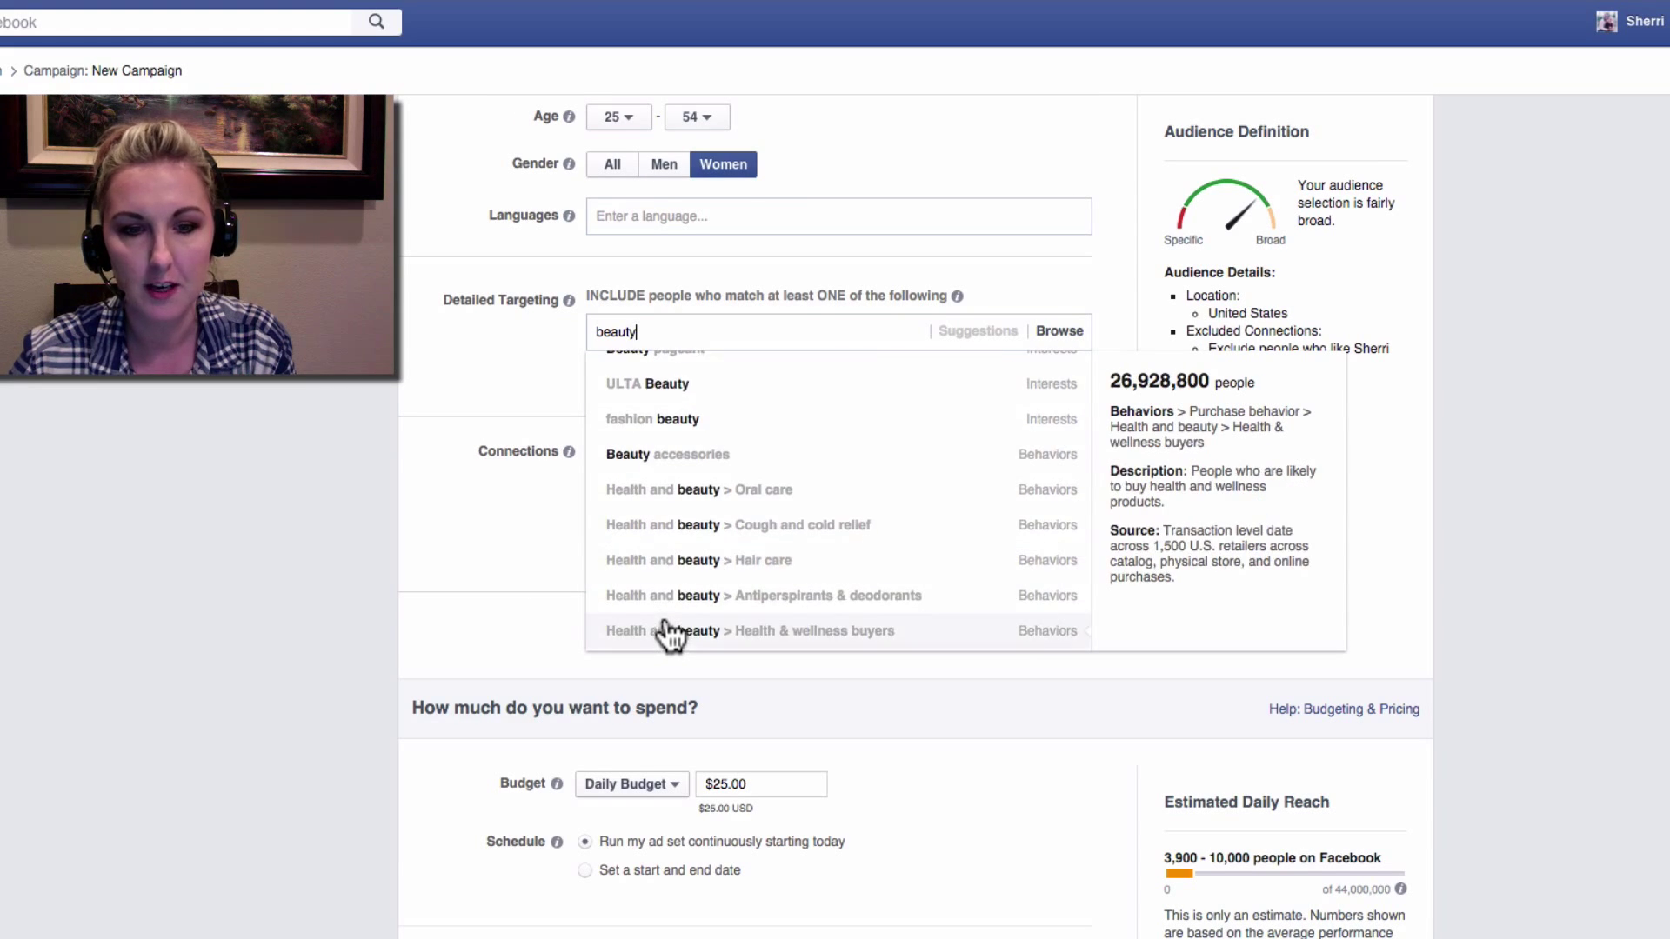
scroll(669, 635, "down", 3)
scroll(670, 630, "up", 6)
scroll(670, 625, "up", 3)
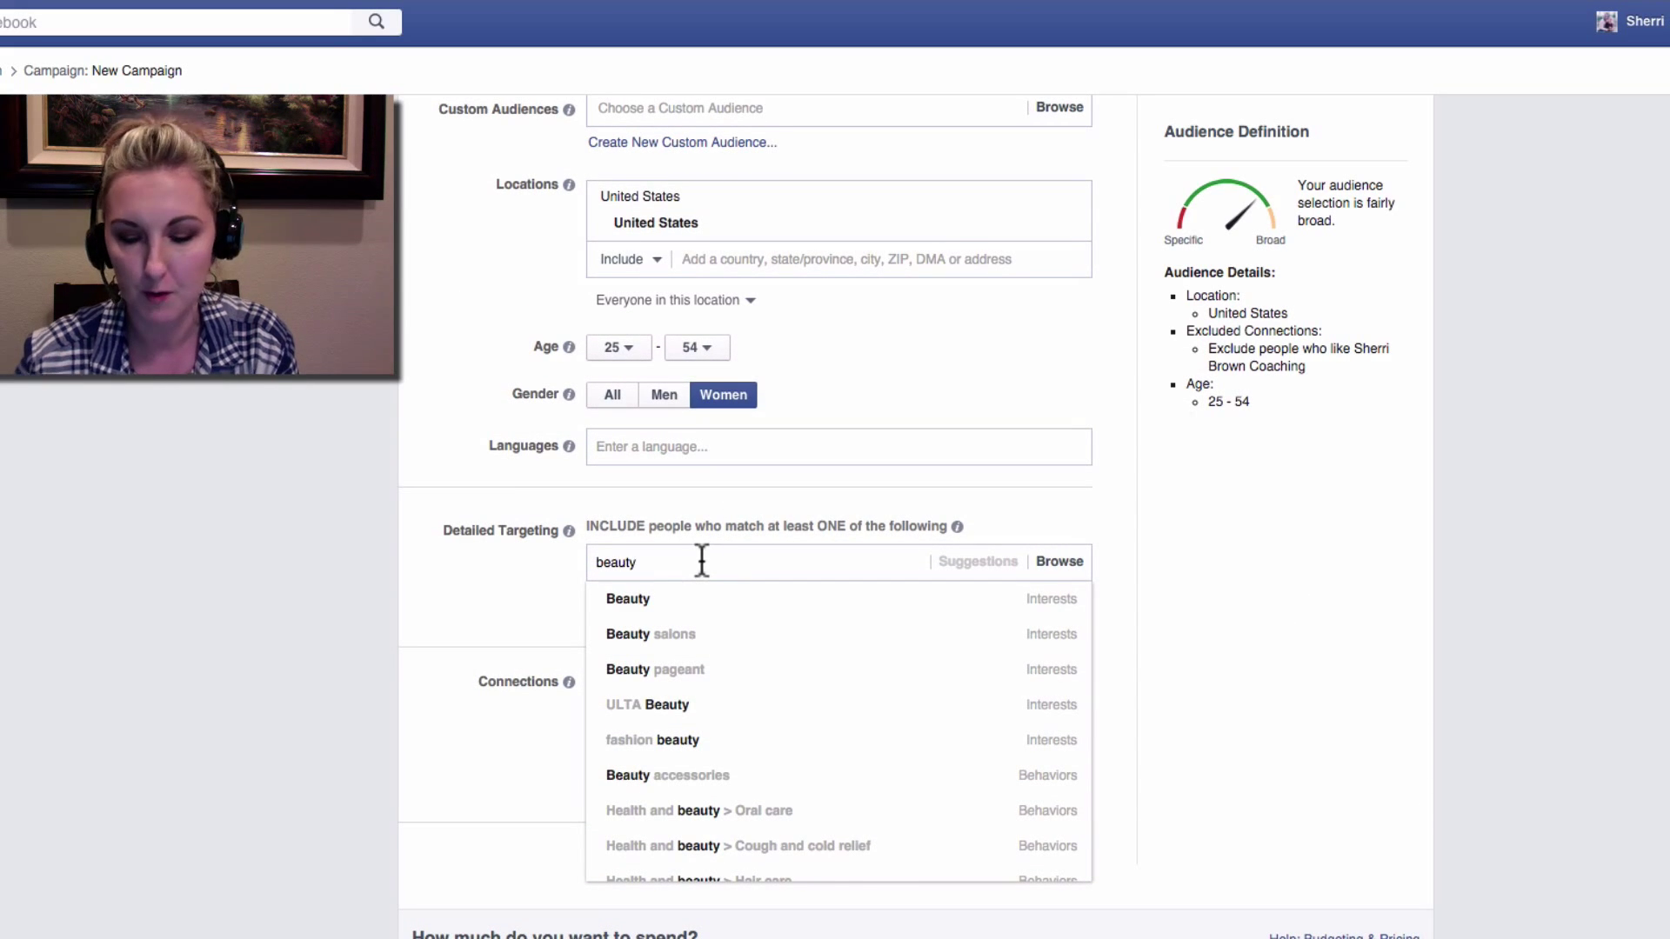
key("BackSpace")
key("BackSpace")
key("BackSpace")
key("BackSpace")
key("BackSpace")
key("BackSpace")
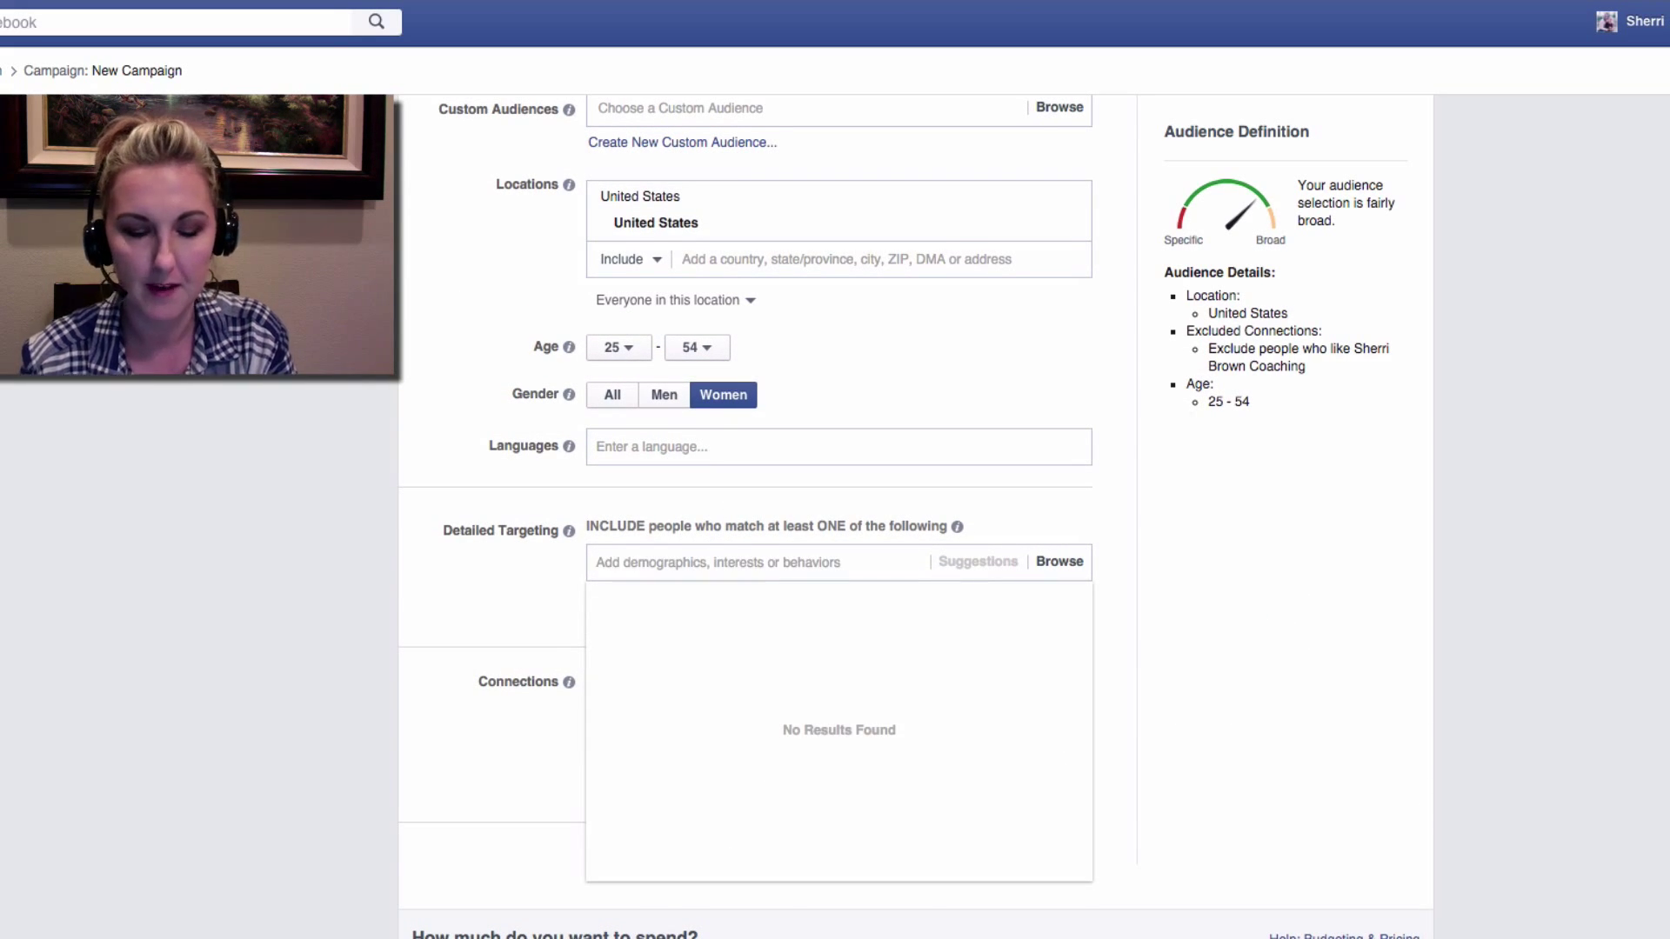
- Search the detailed targeting options for "network marke" to check the network marketing interest's audience size, and clear the search
type("net")
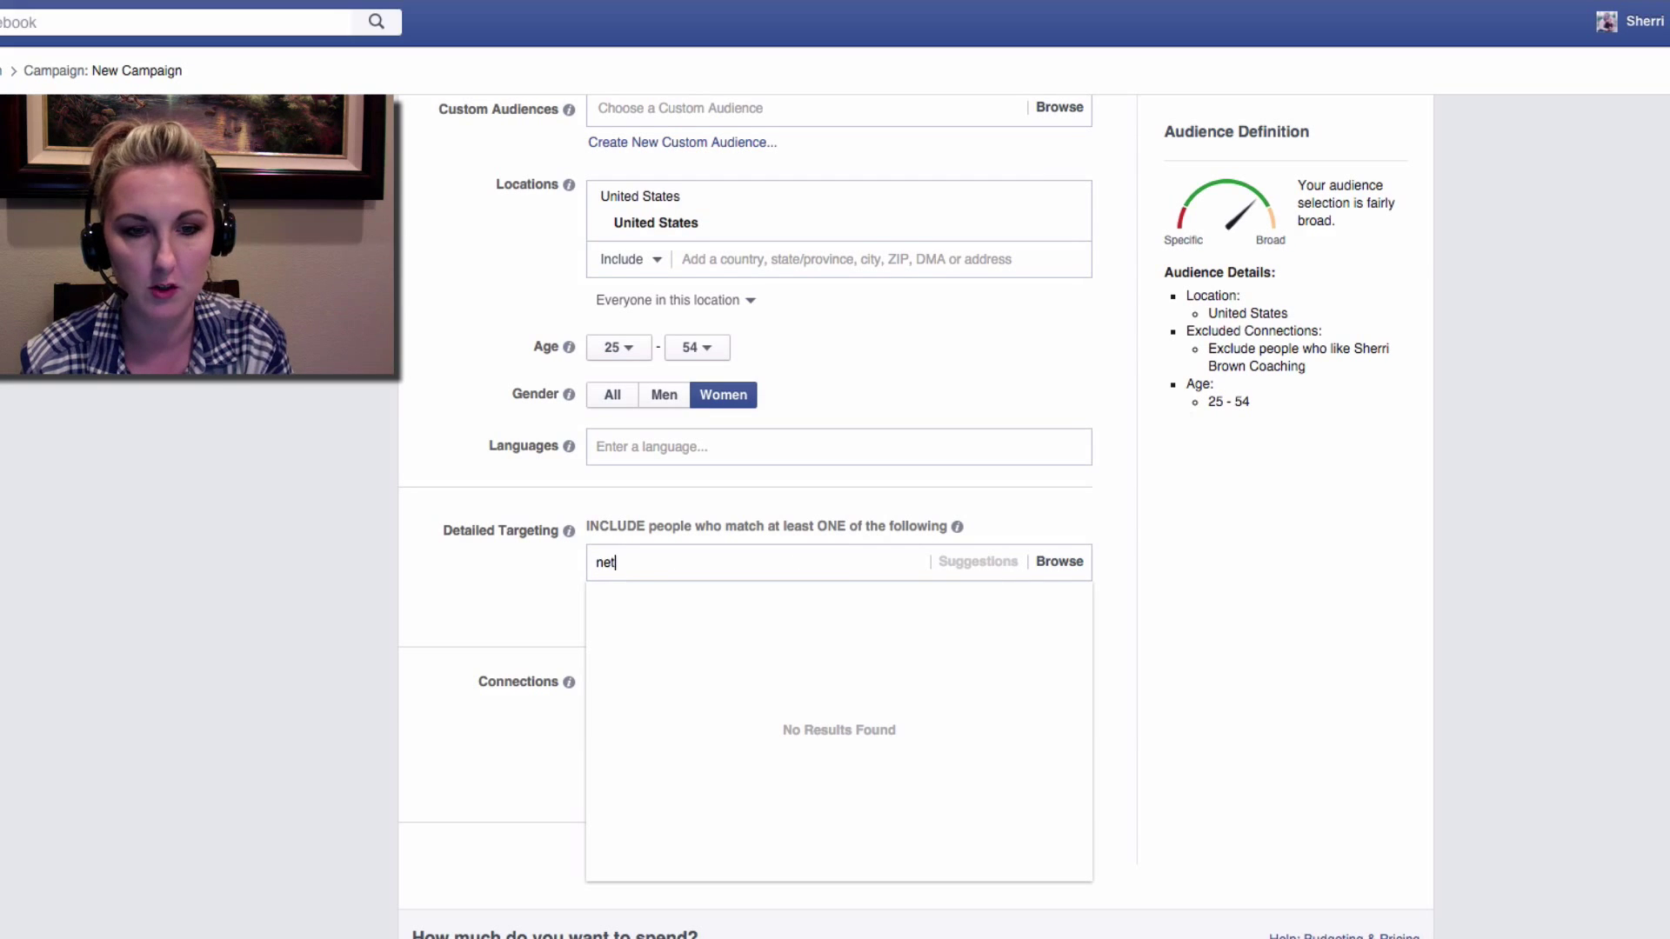
type("work marke")
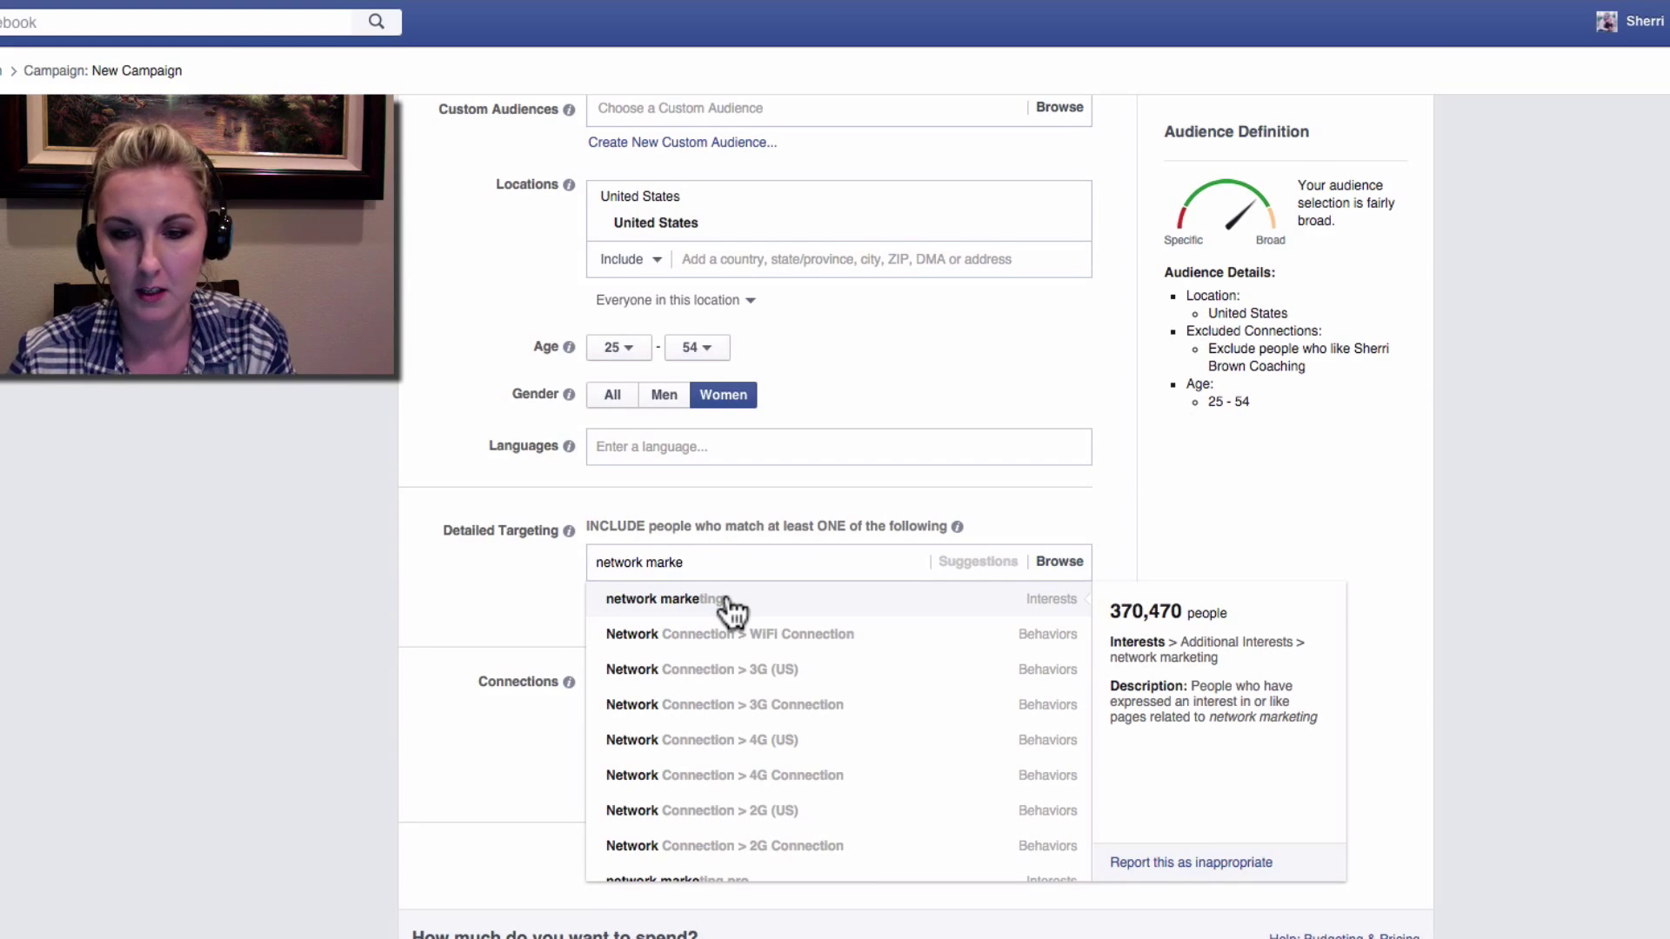
key("BackSpace")
key("BackSpace")
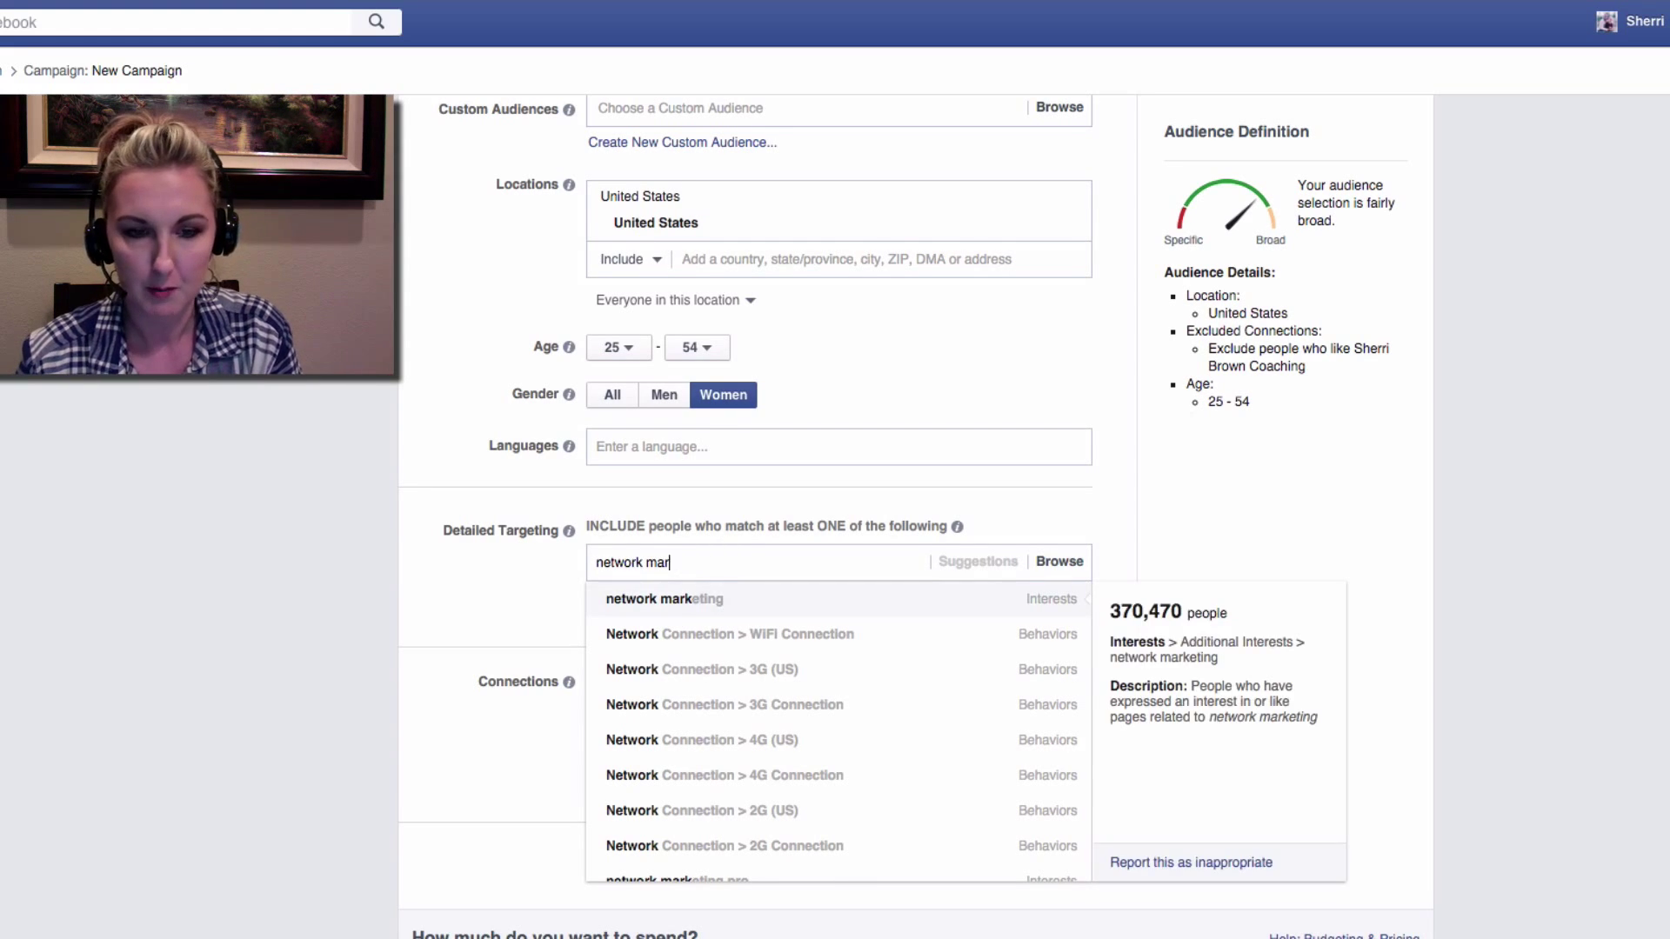
key("BackSpace")
key("BackSpace")
key("BackSpace")
key("BackSpace")
key("BackSpace")
key("BackSpace")
key("BackSpace")
key("BackSpace")
key("BackSpace")
key("BackSpace")
key("BackSpace")
- Search the detailed targeting options for "direct sales" and add Direct selling as an interest
type("dire")
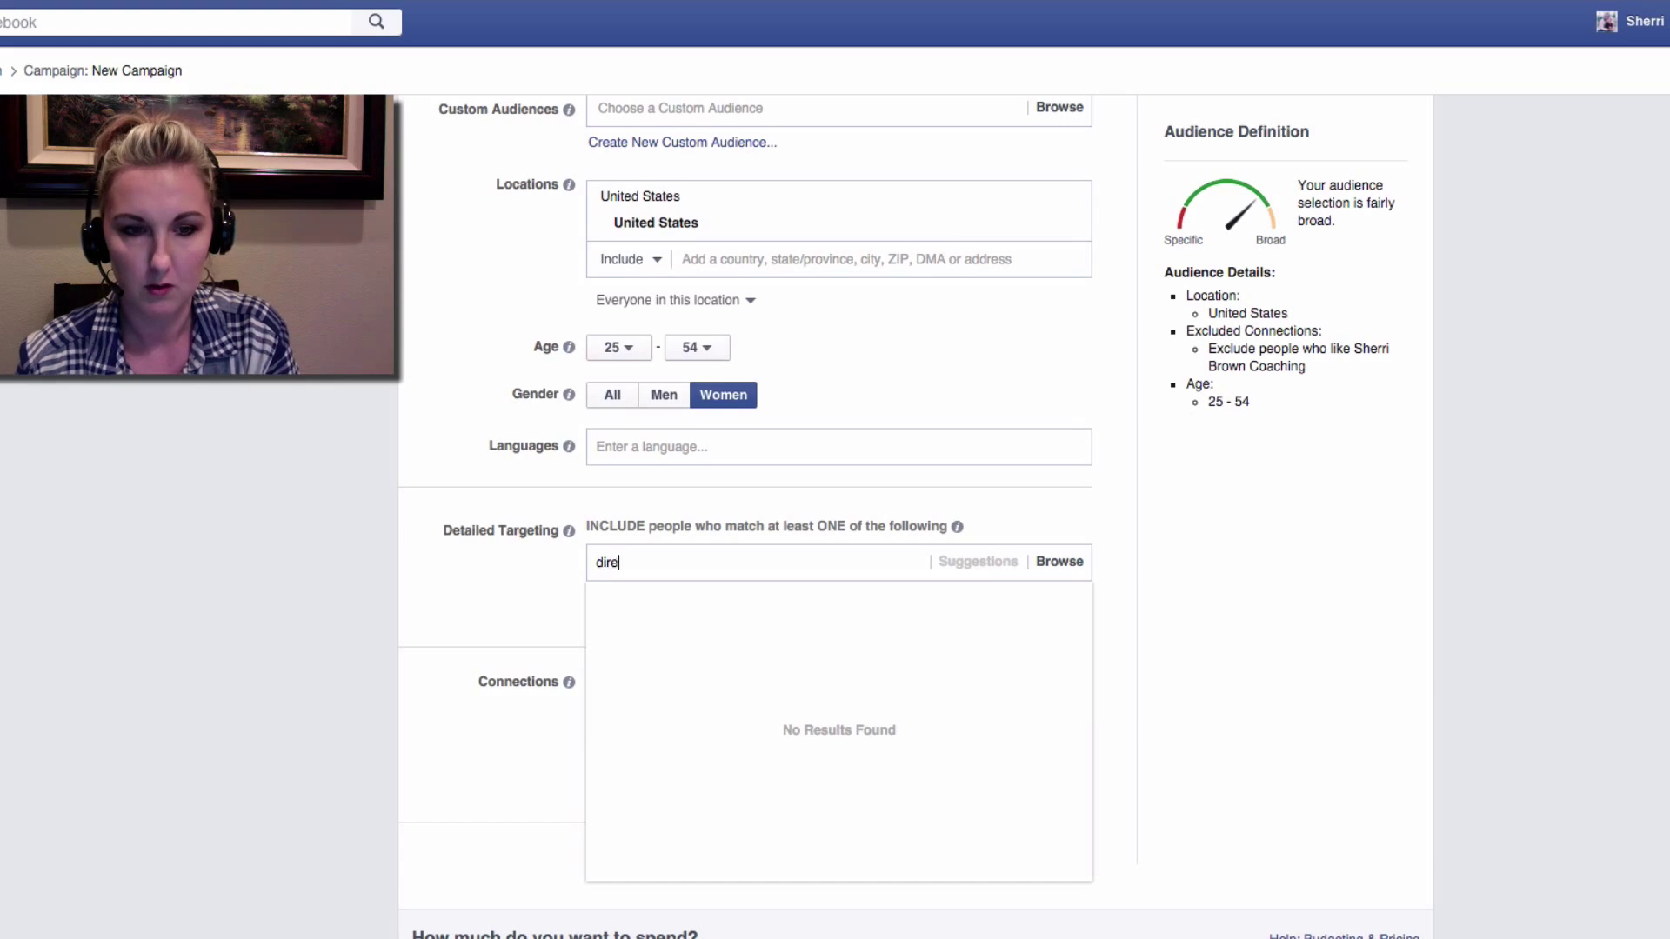
type("ct sales")
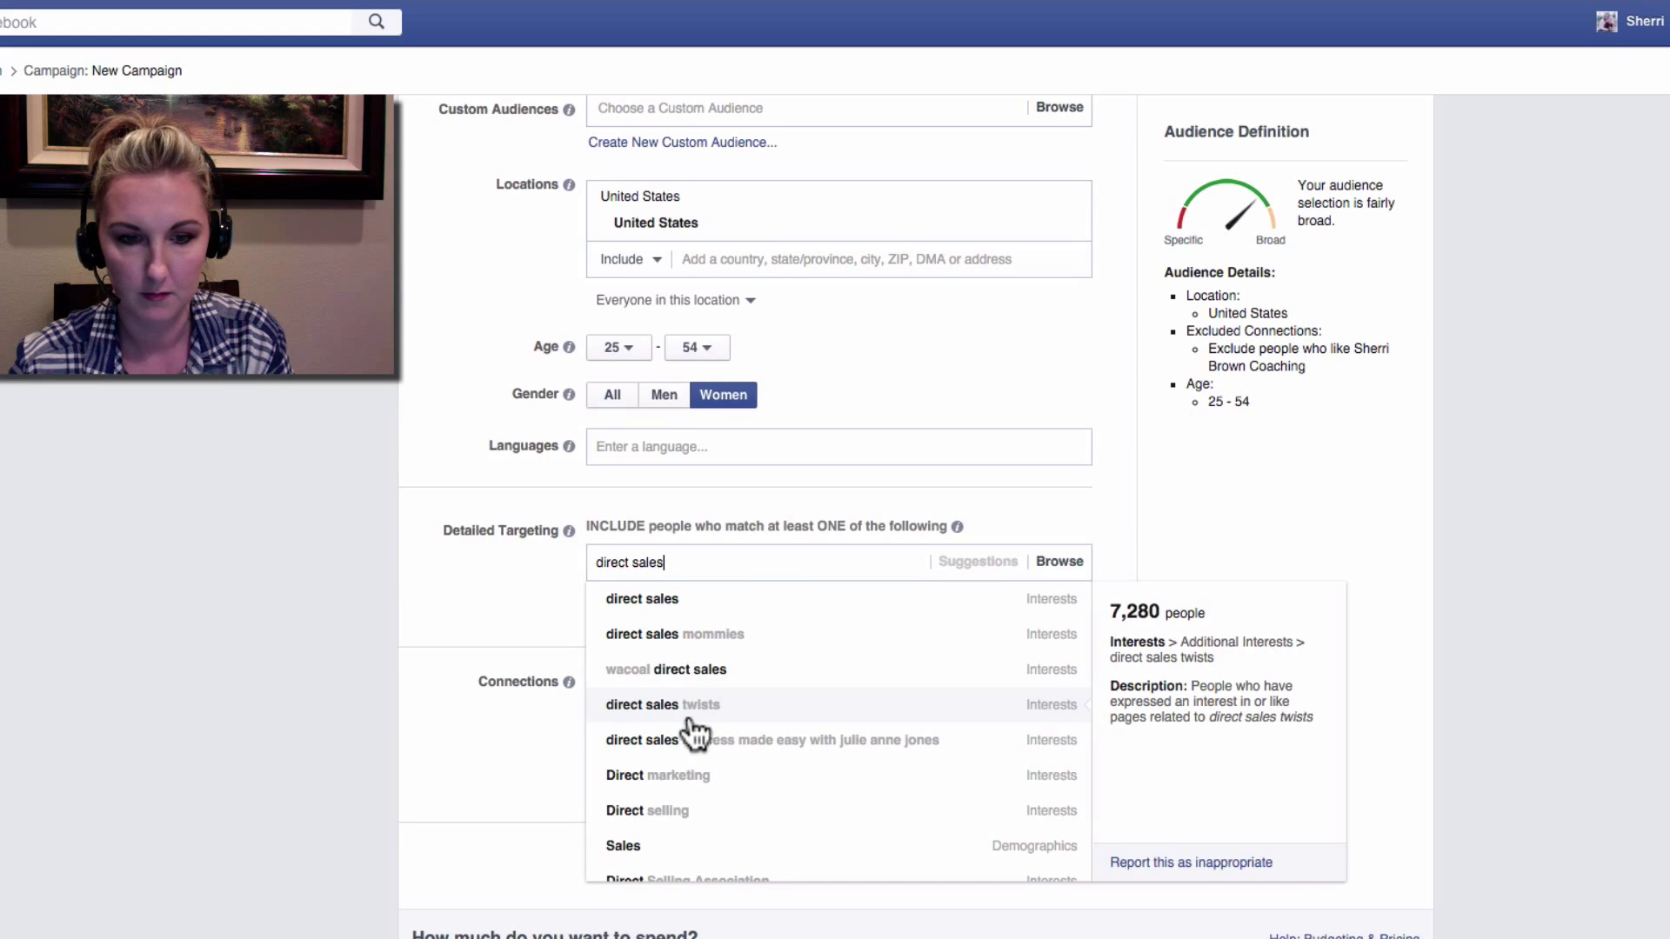
left_click(688, 812)
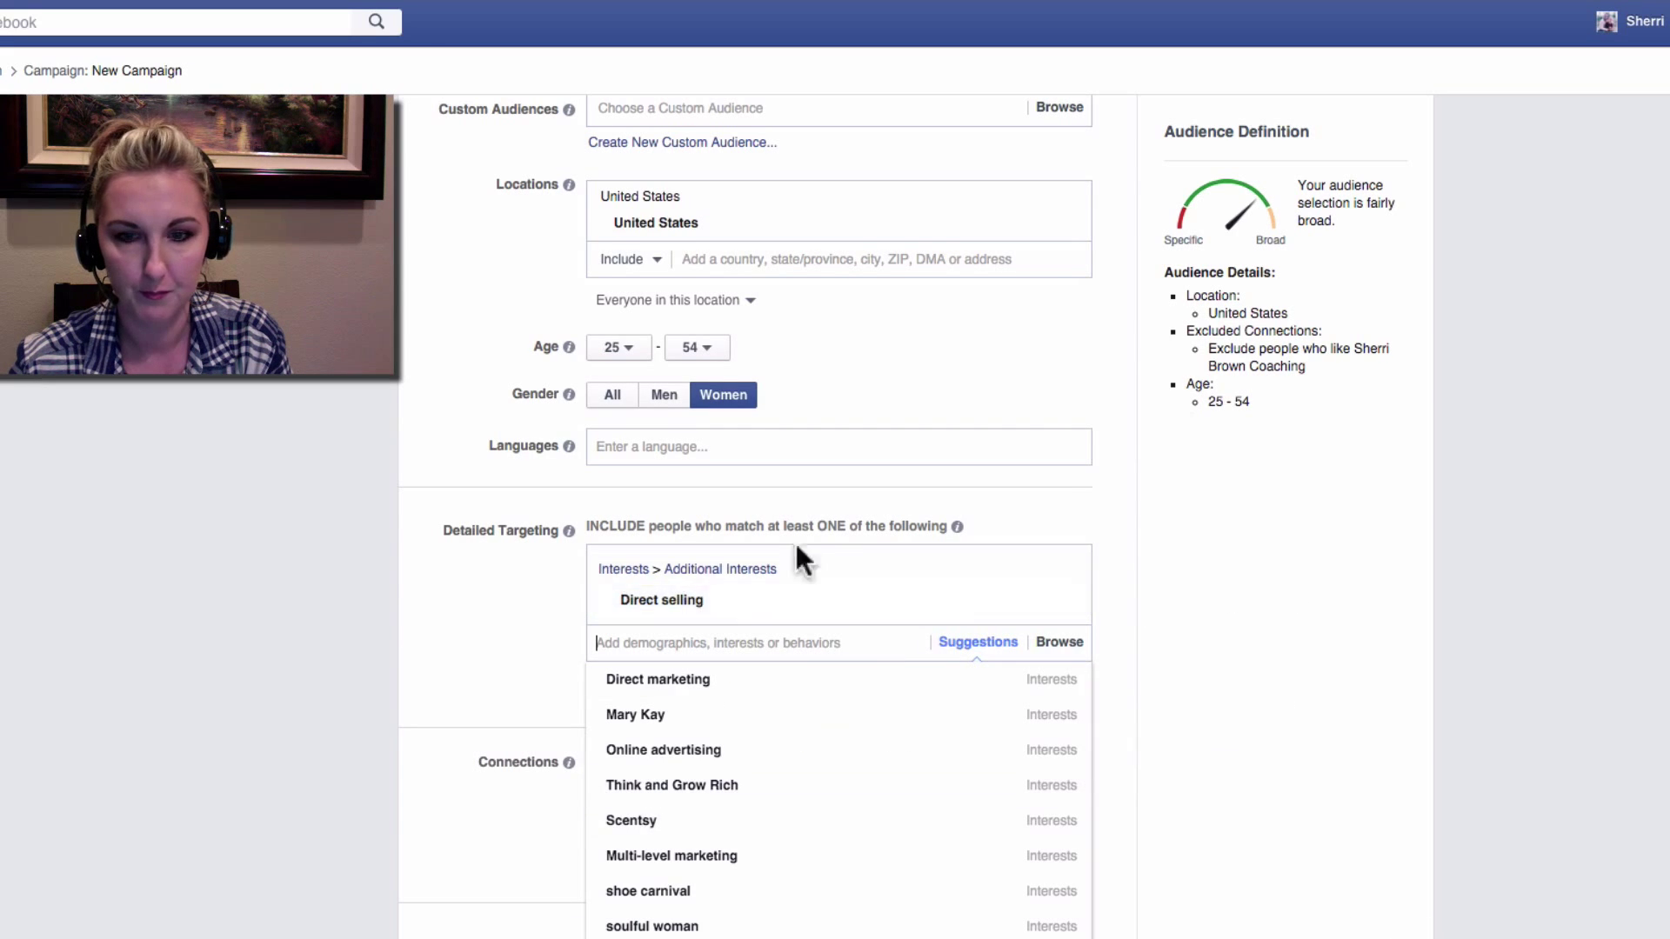
left_click(494, 596)
mouse_move(735, 605)
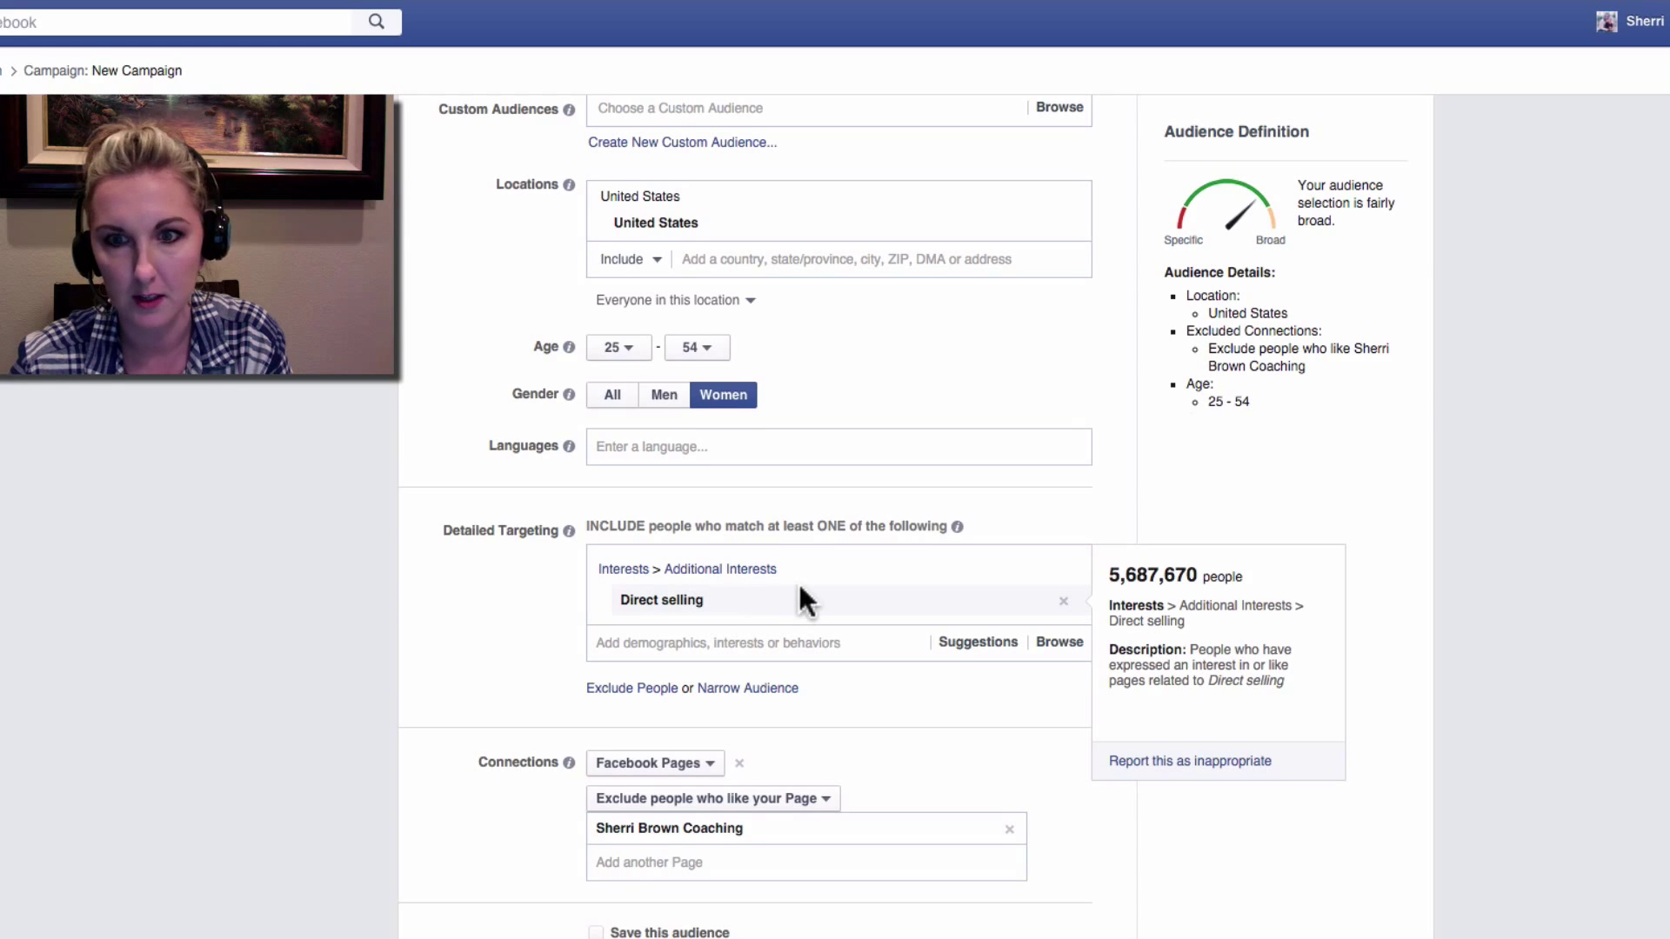
- Examine the Audience Definition meter and the Connections options for Facebook Pages, including the choices for people who like the Page
scroll(817, 558, "down", 1)
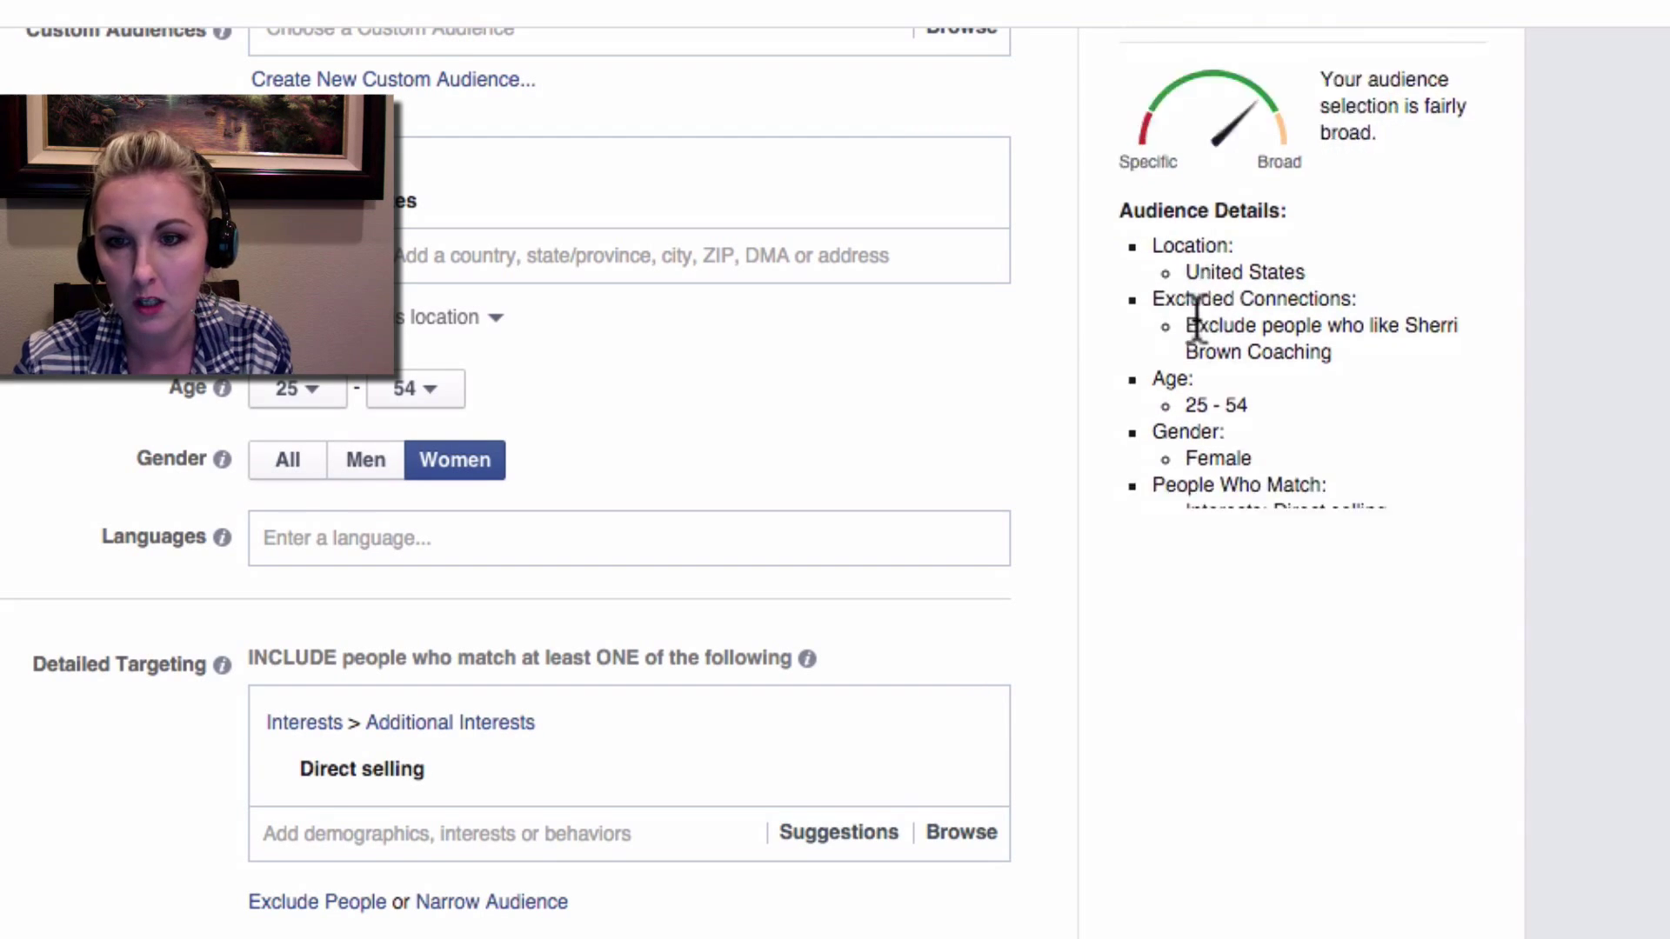
scroll(1194, 316, "down", 1)
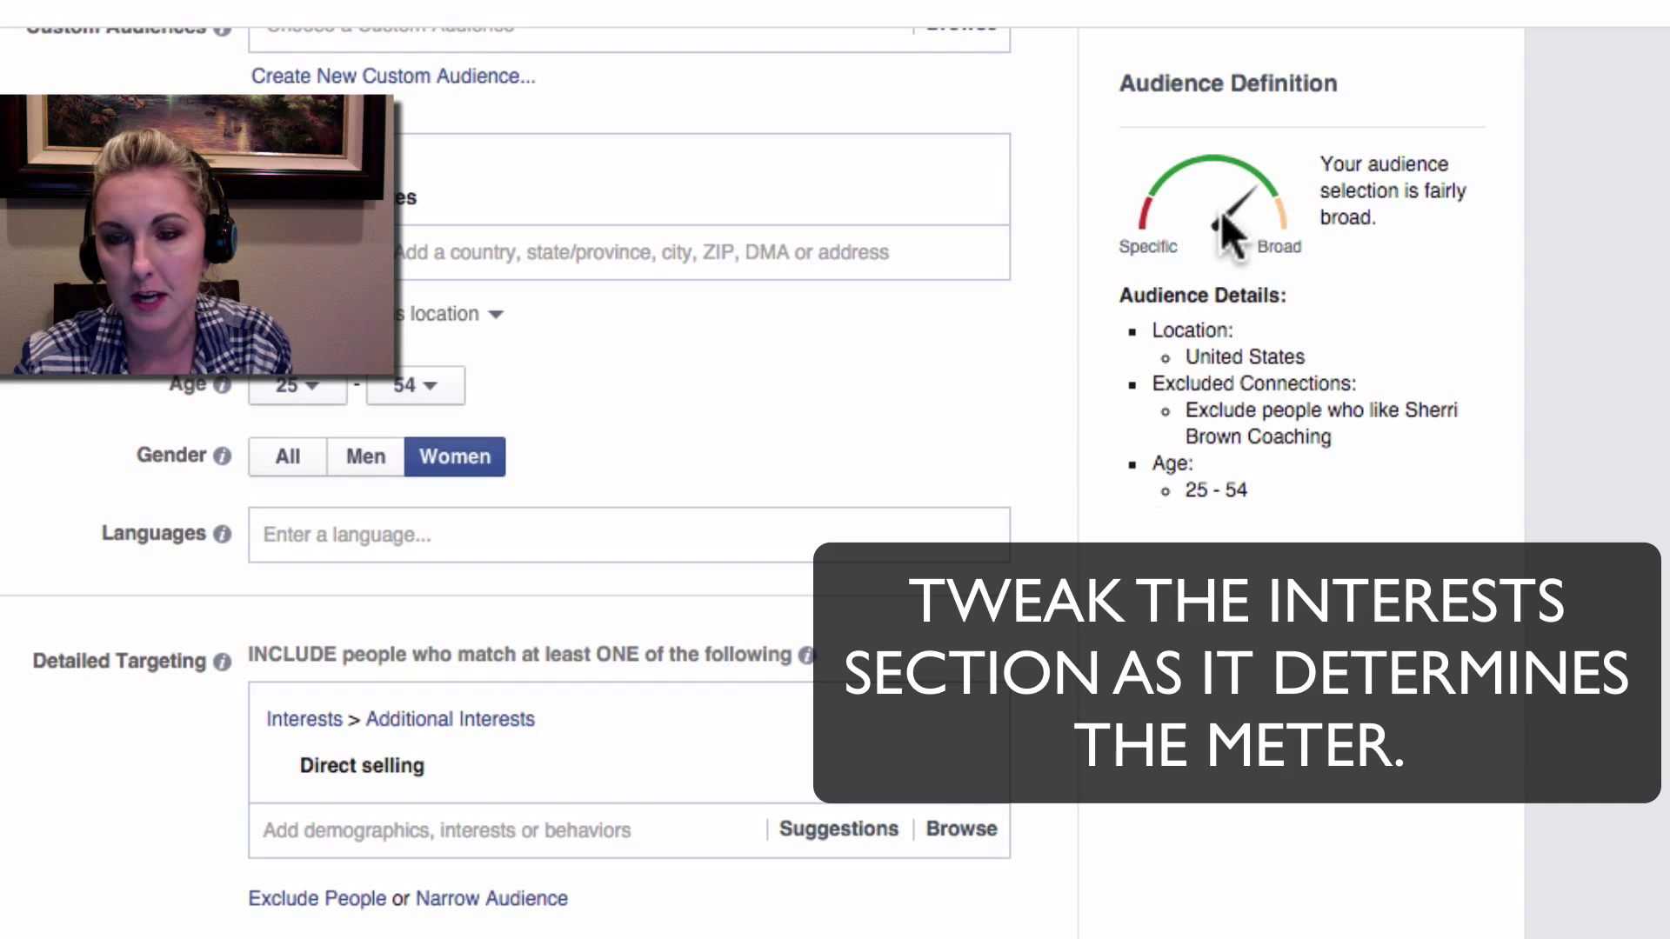
scroll(939, 435, "down", 3)
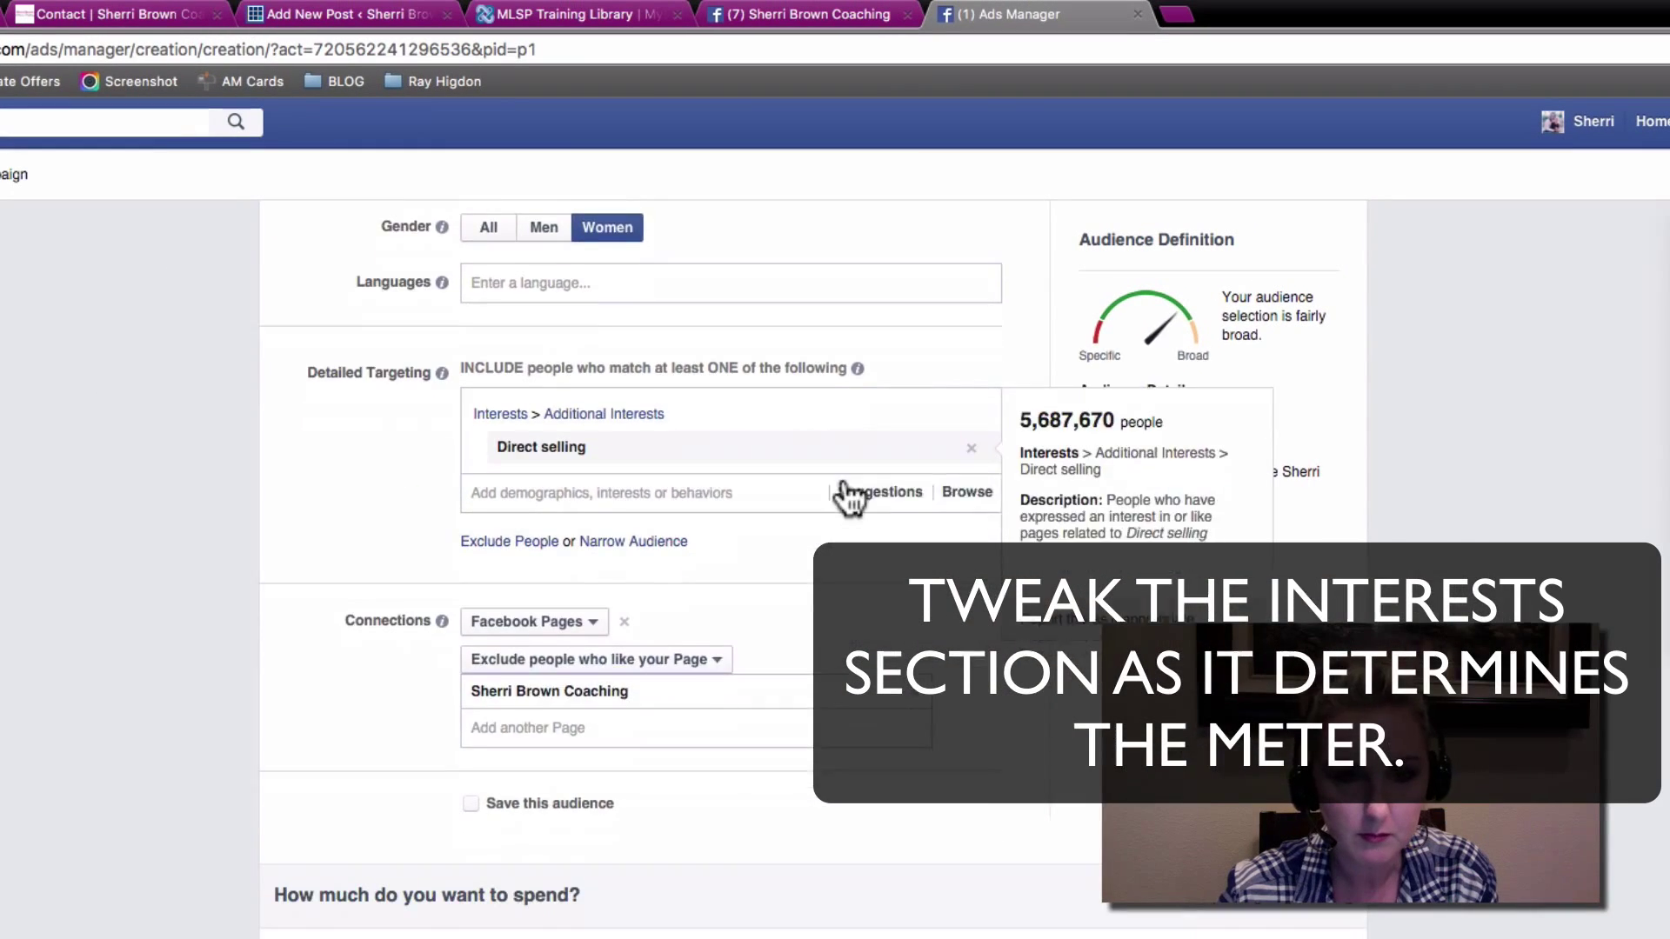
scroll(848, 496, "down", 4)
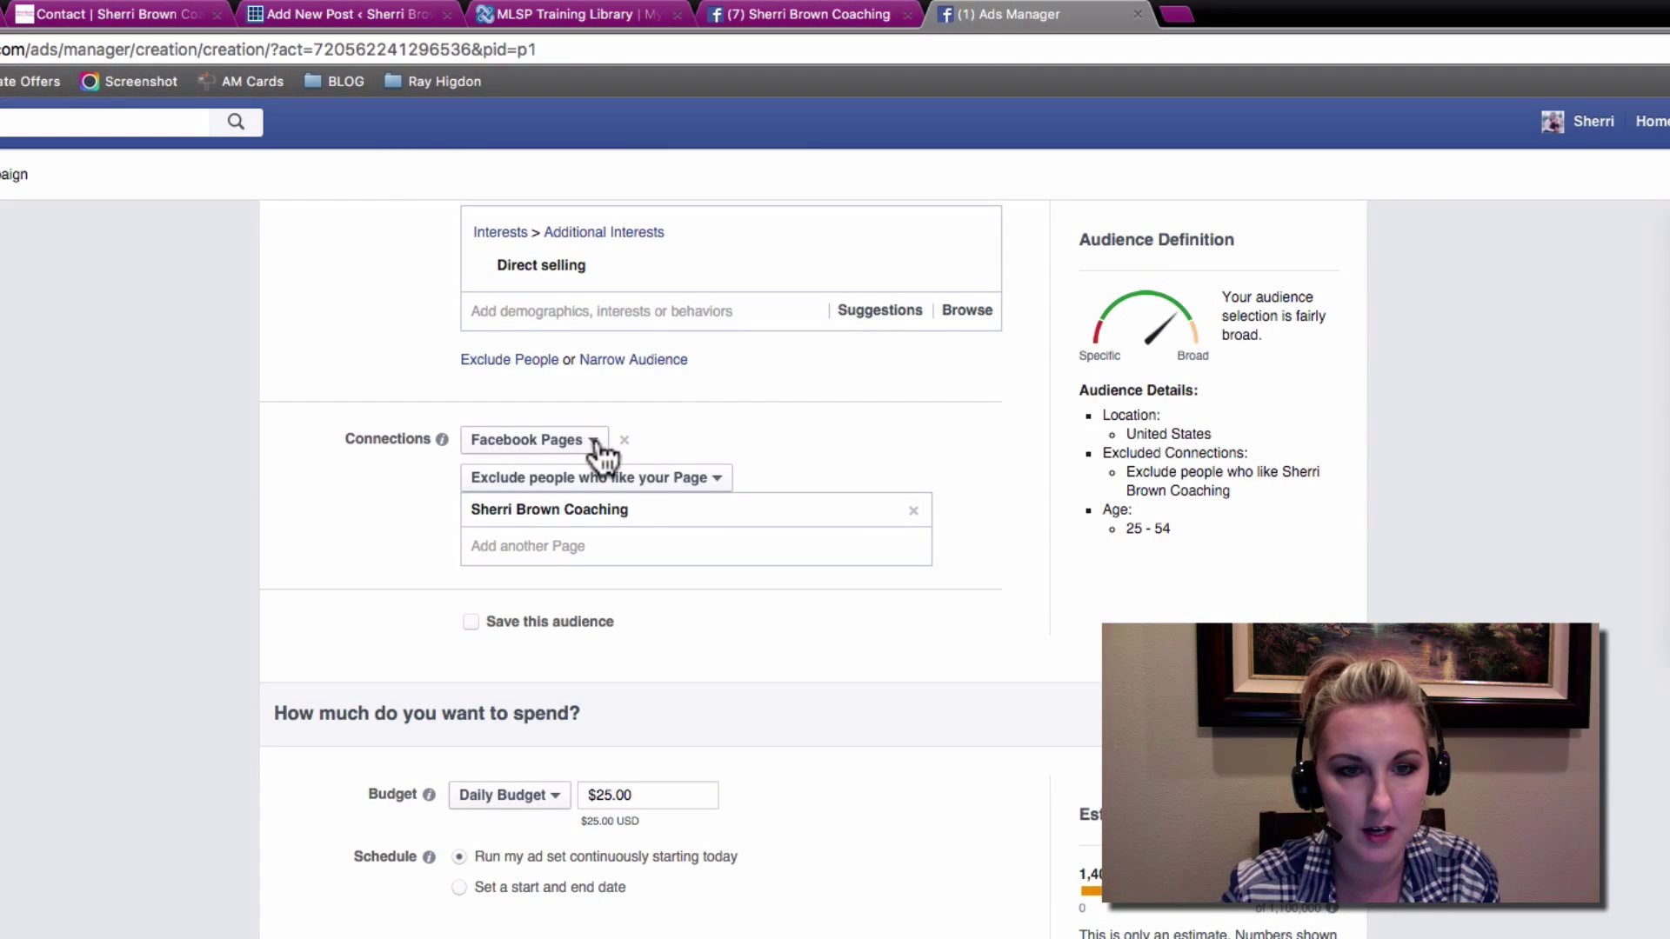
left_click(594, 440)
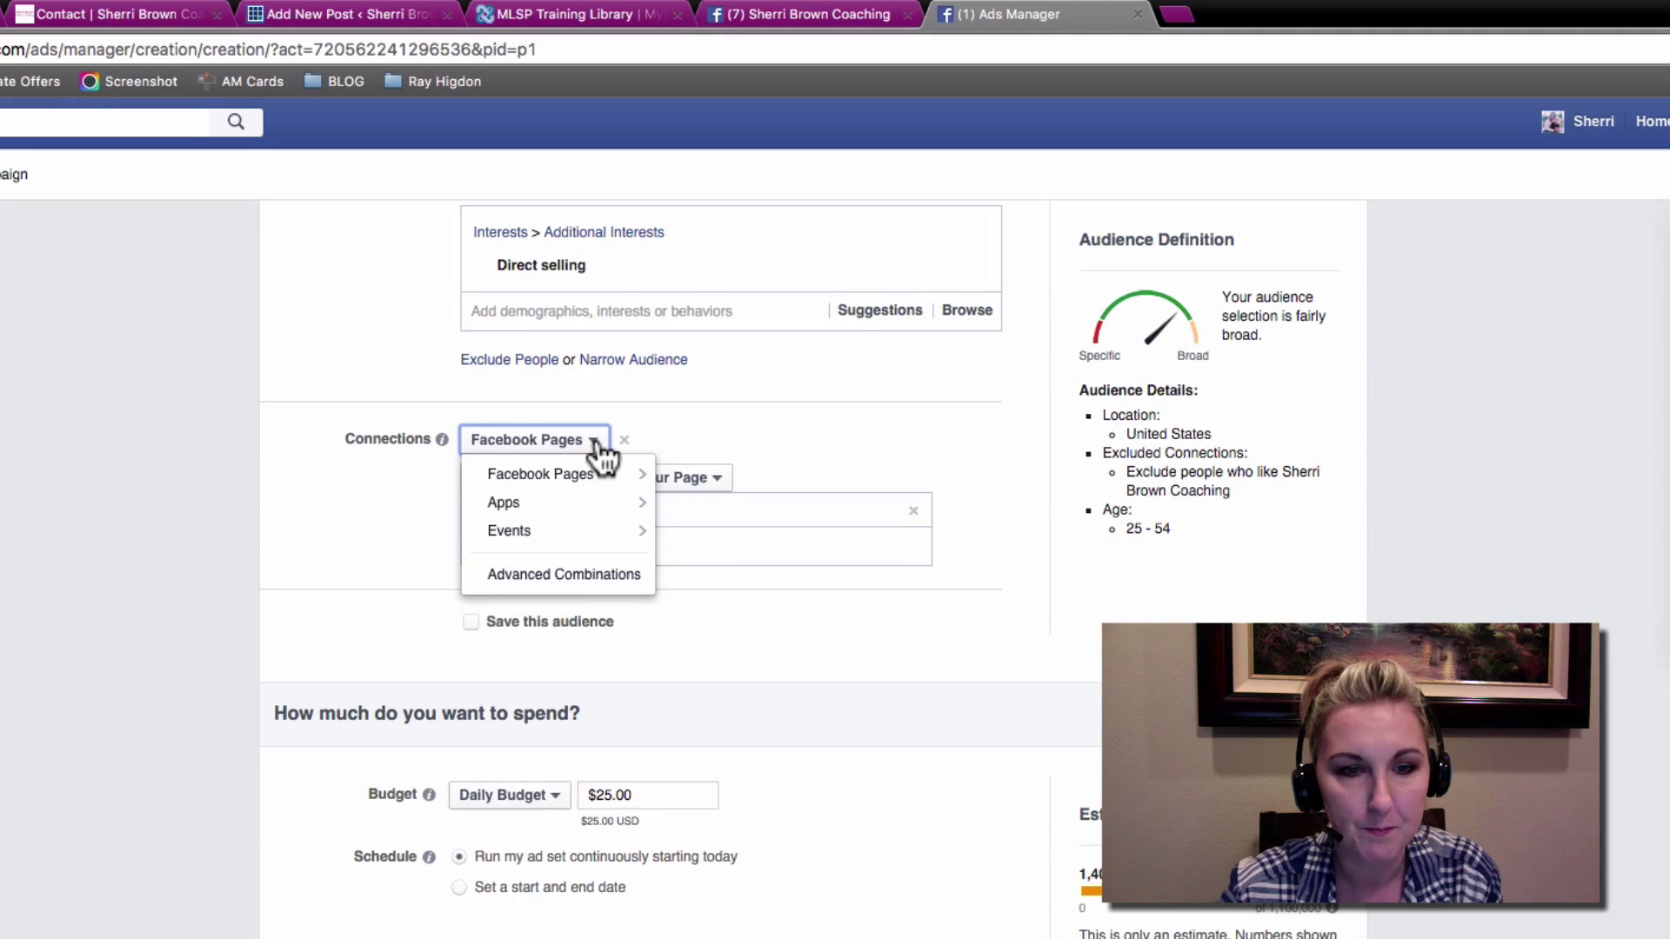
left_click(596, 454)
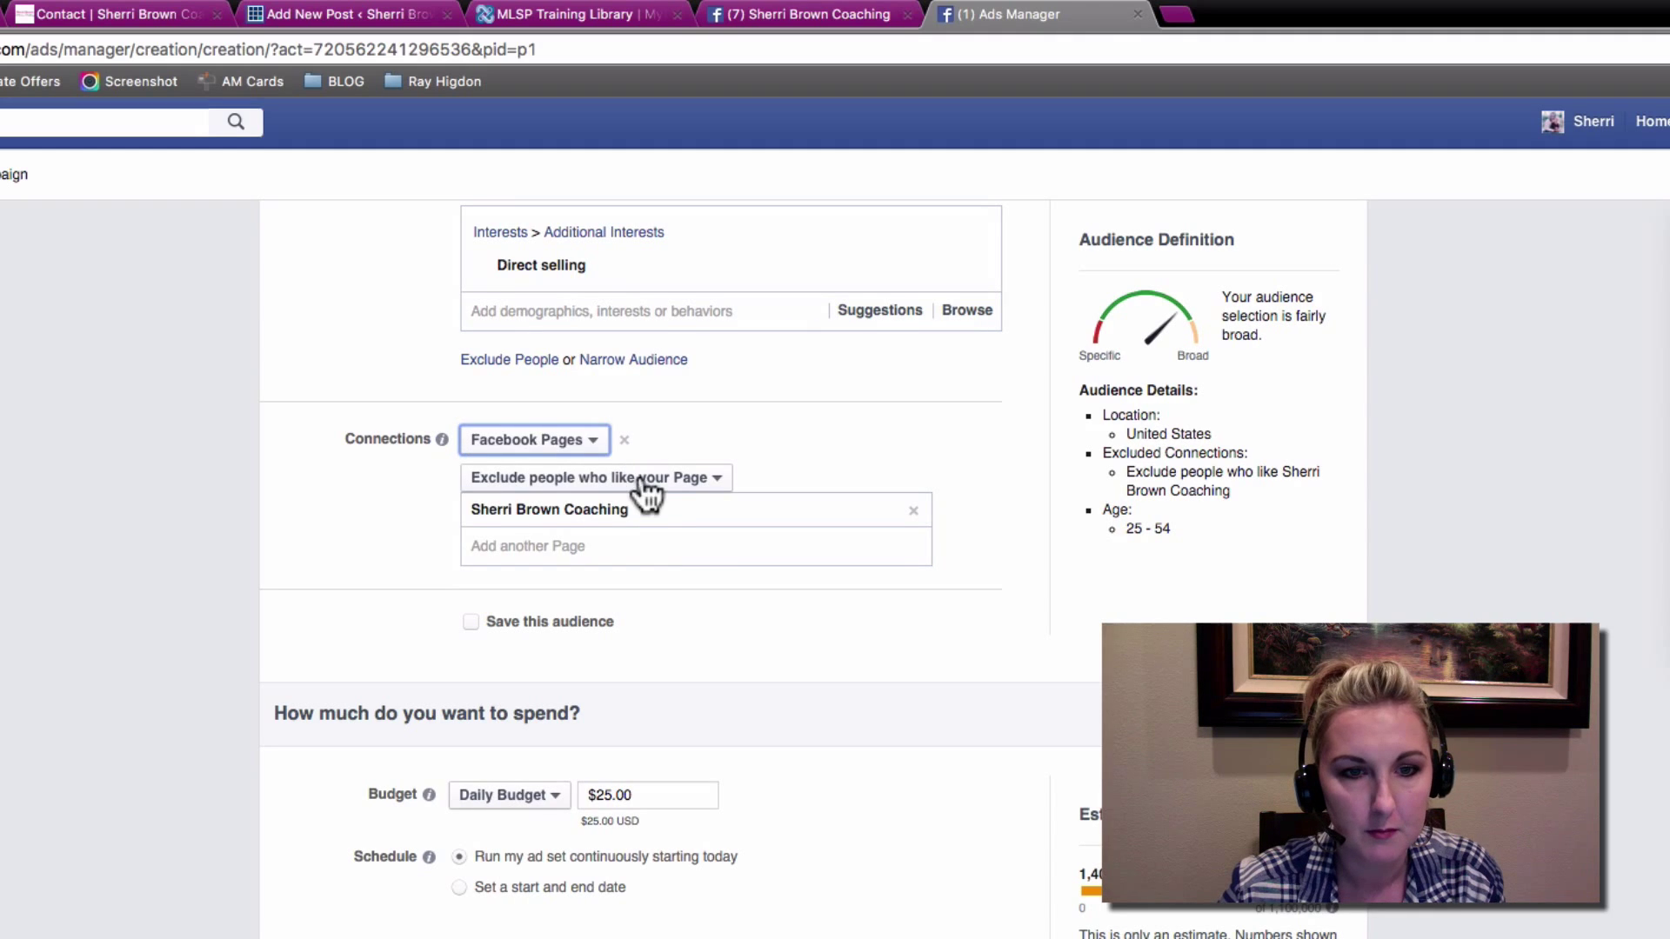
left_click(715, 481)
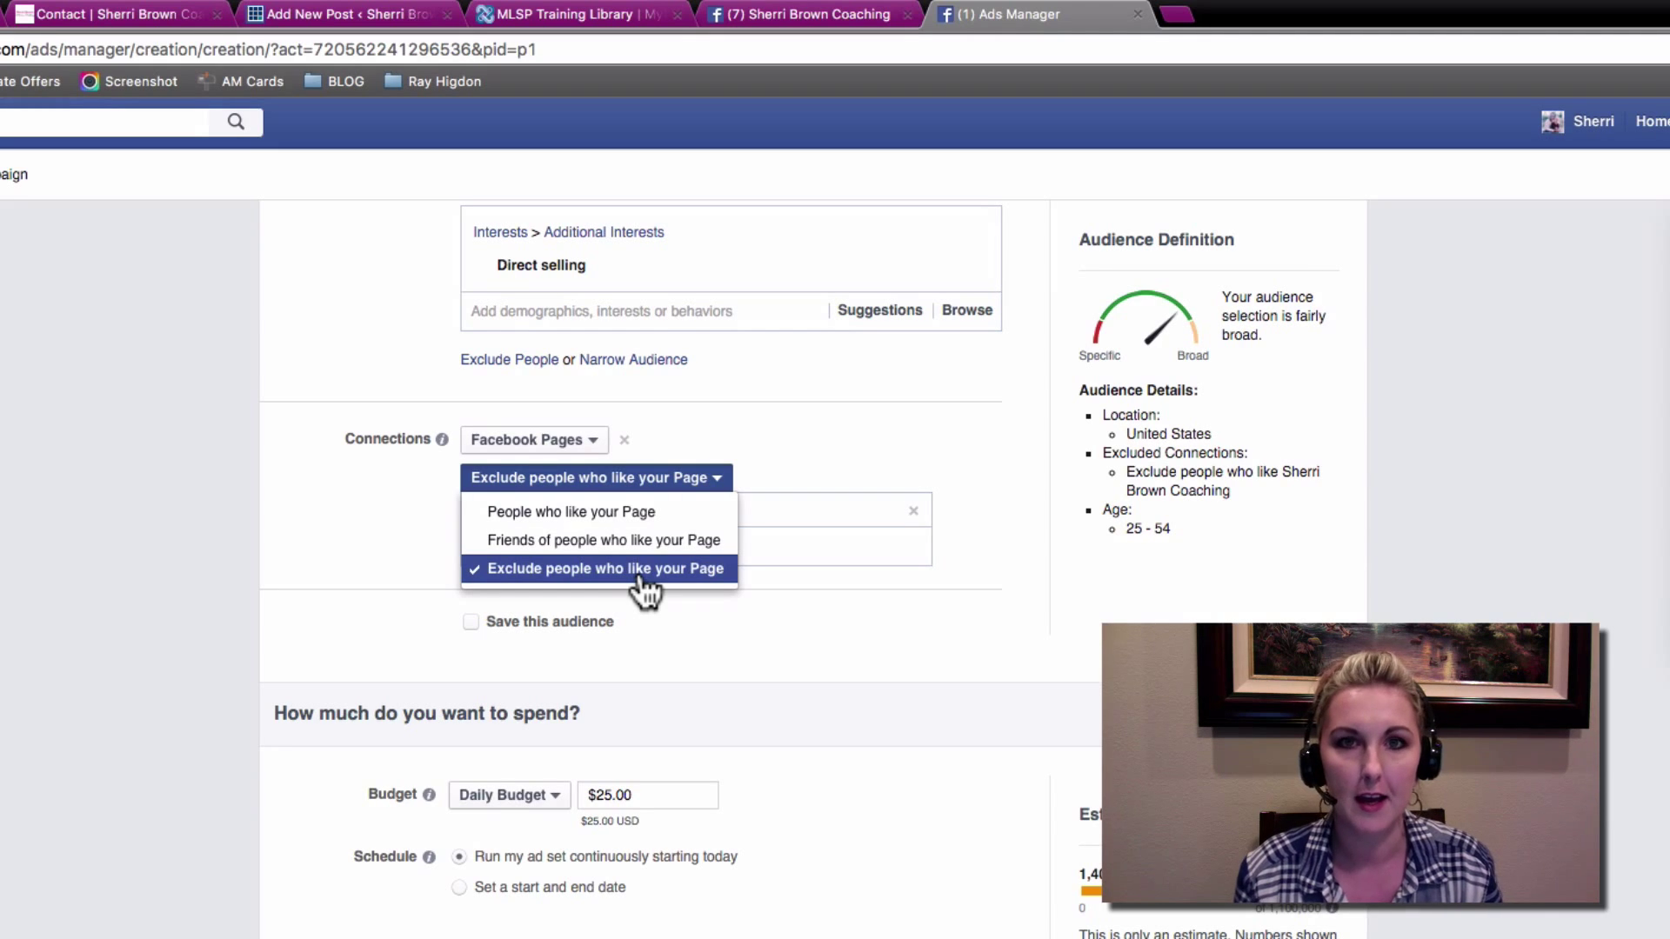
left_click(444, 596)
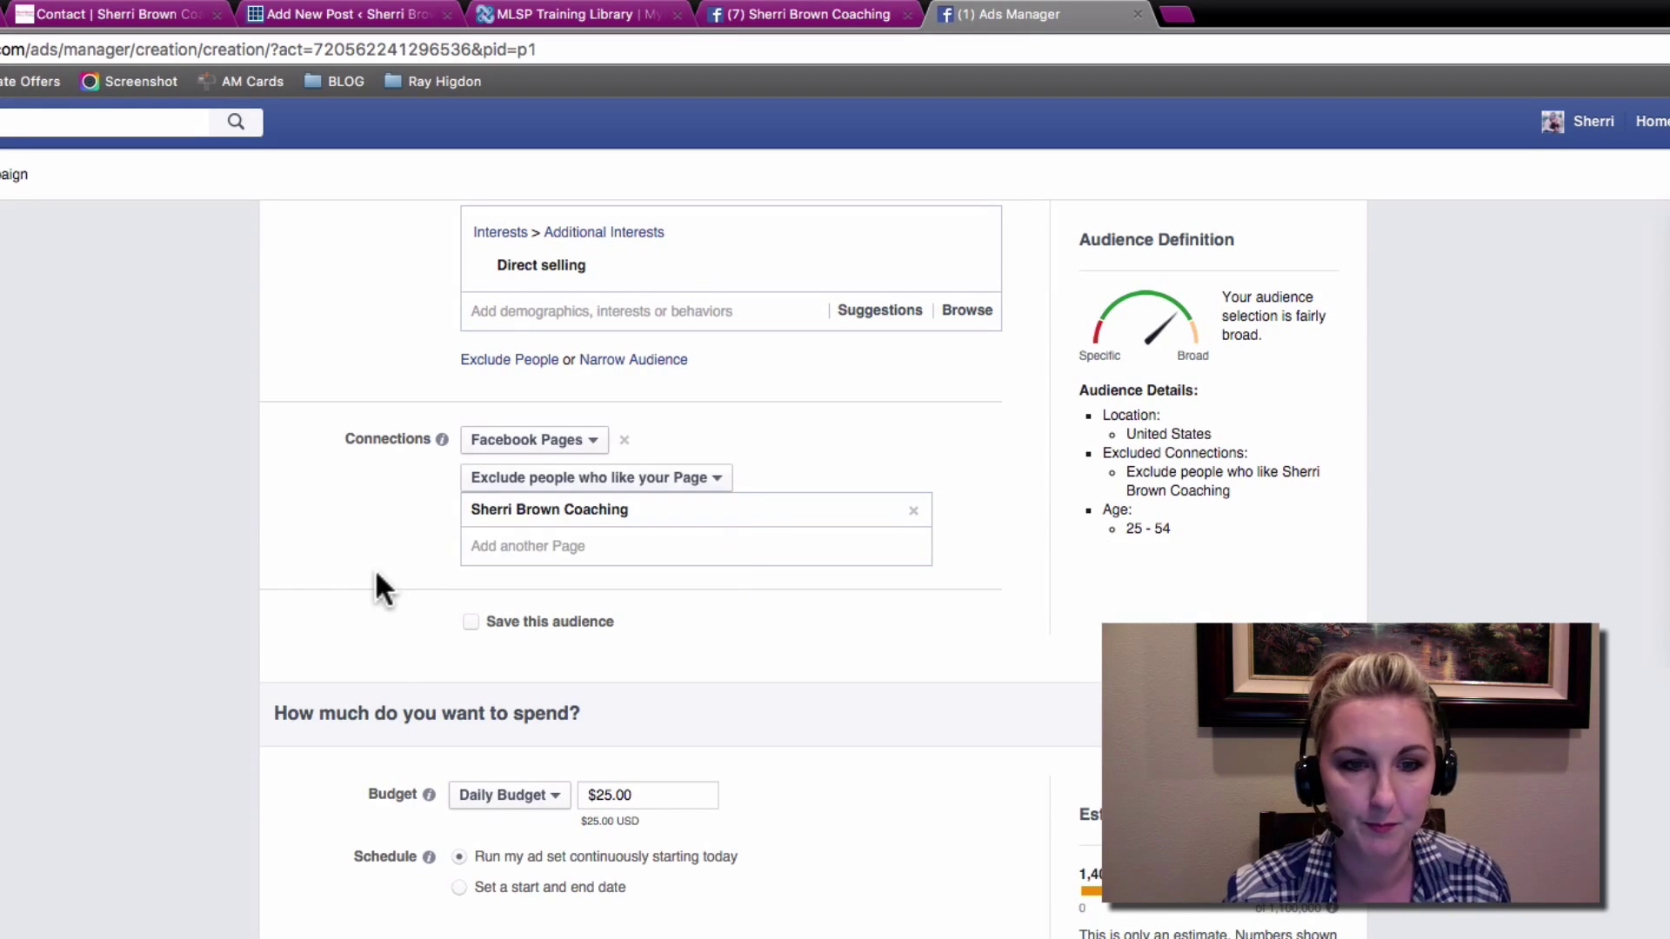
- Set the ad set's daily budget to 10.00
scroll(427, 603, "down", 5)
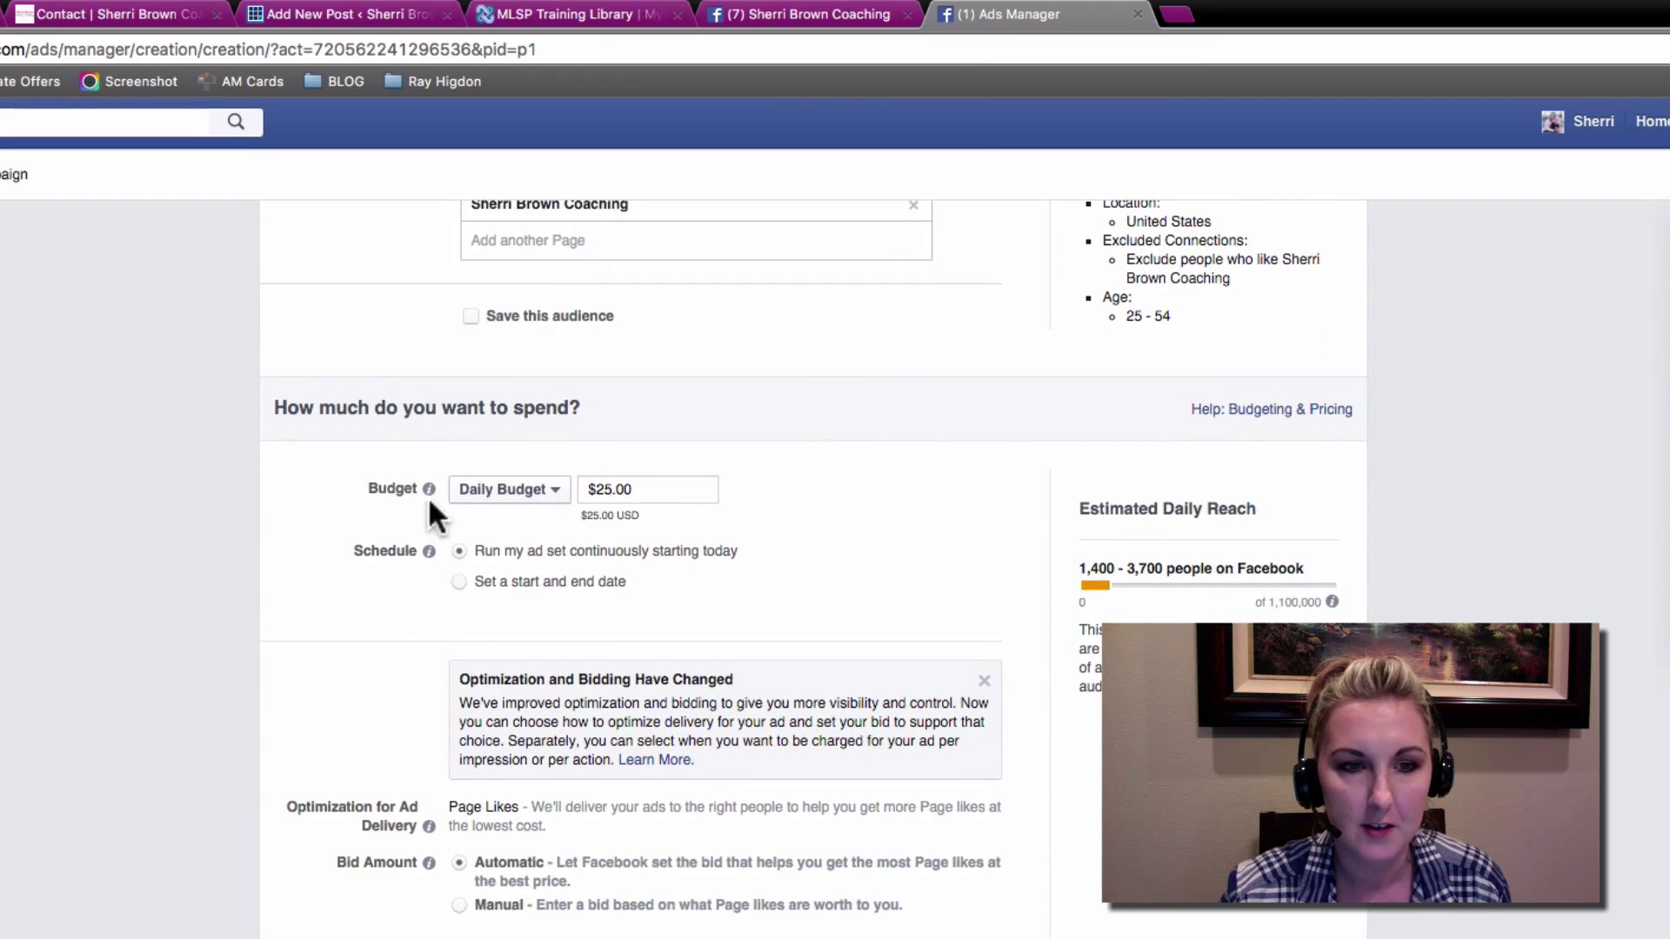
scroll(421, 520, "up", 3)
scroll(423, 532, "down", 3)
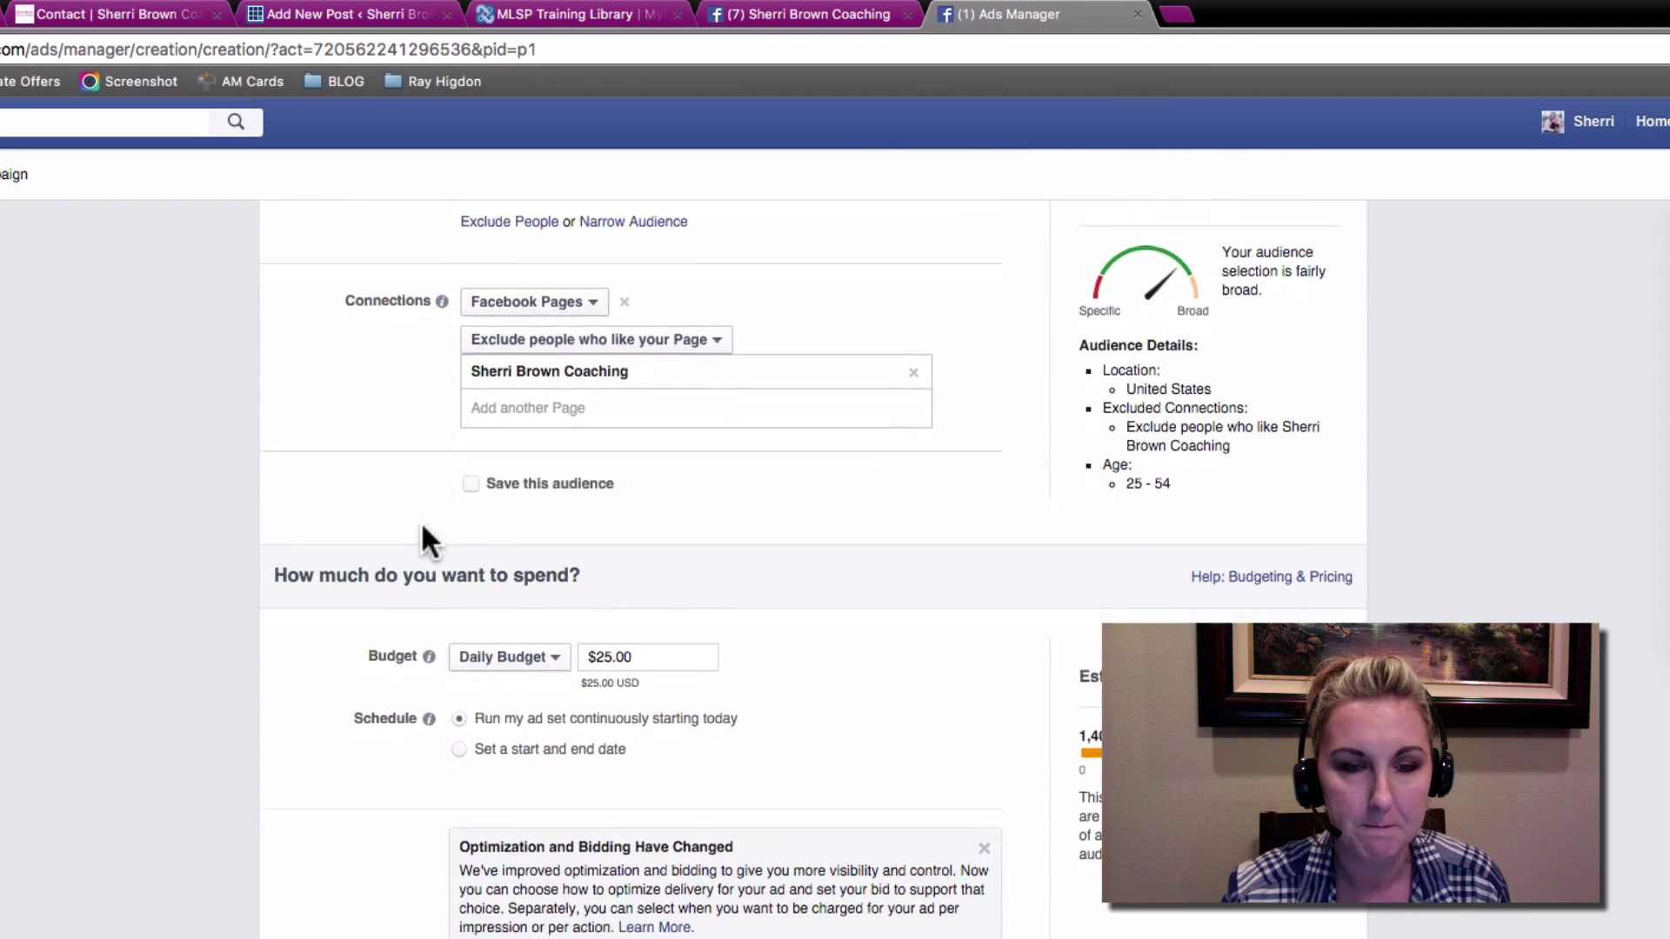
scroll(422, 533, "up", 7)
scroll(421, 520, "down", 5)
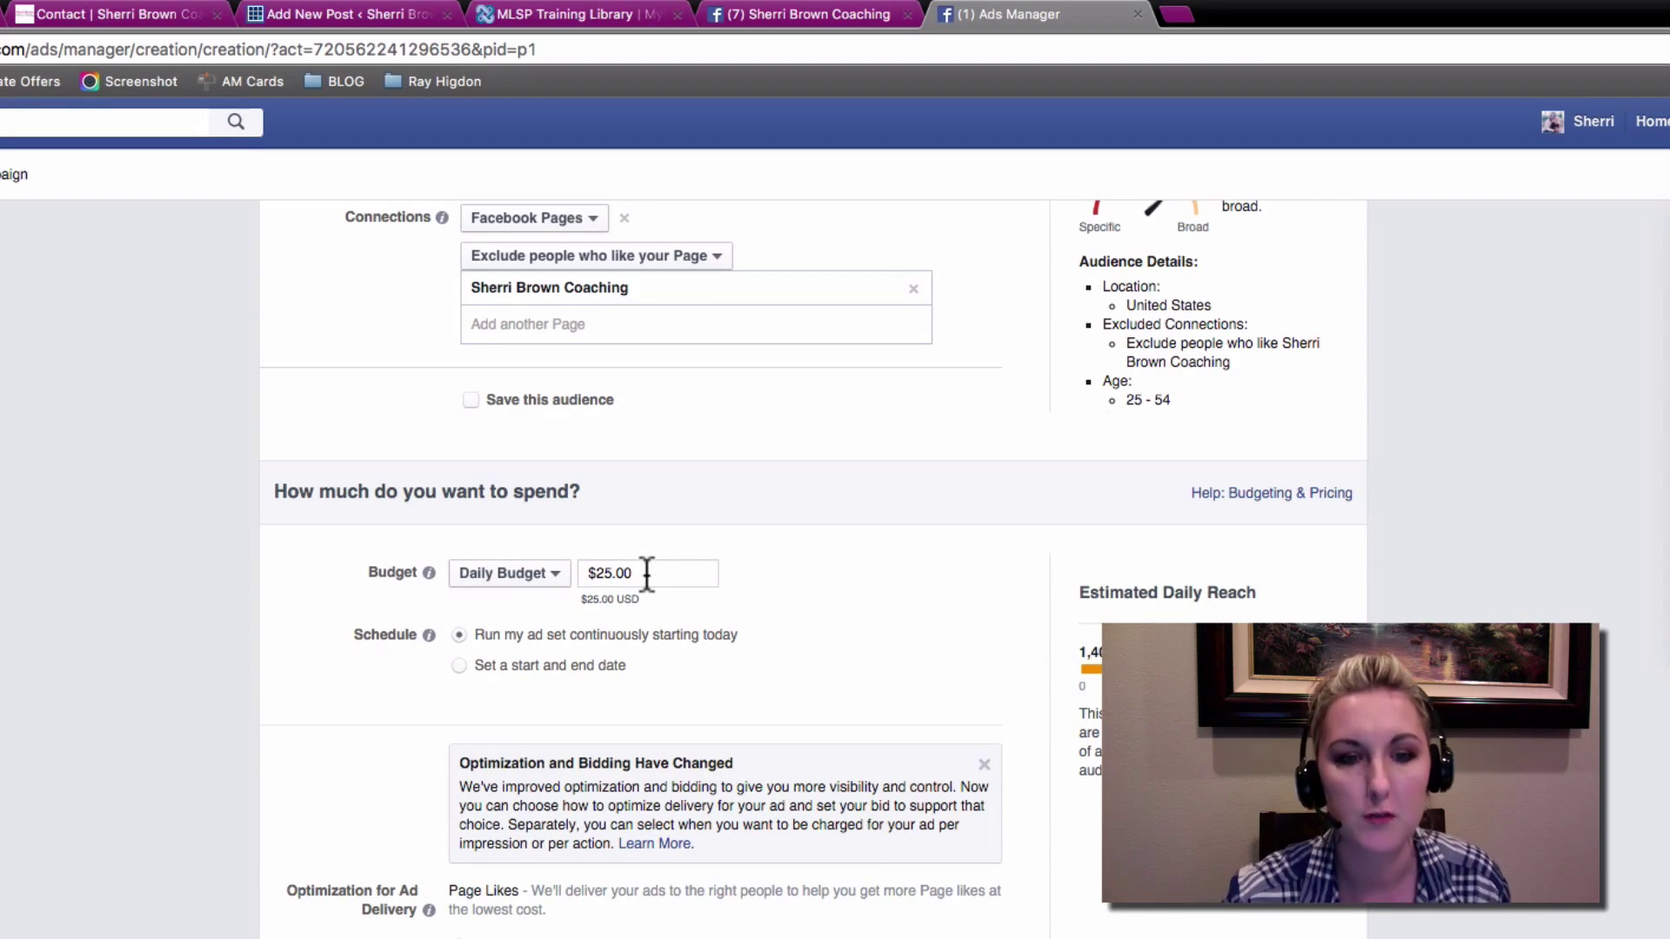
key("BackSpace")
key("BackSpace")
key("BackSpace")
key("BackSpace")
key("BackSpace")
key("BackSpace")
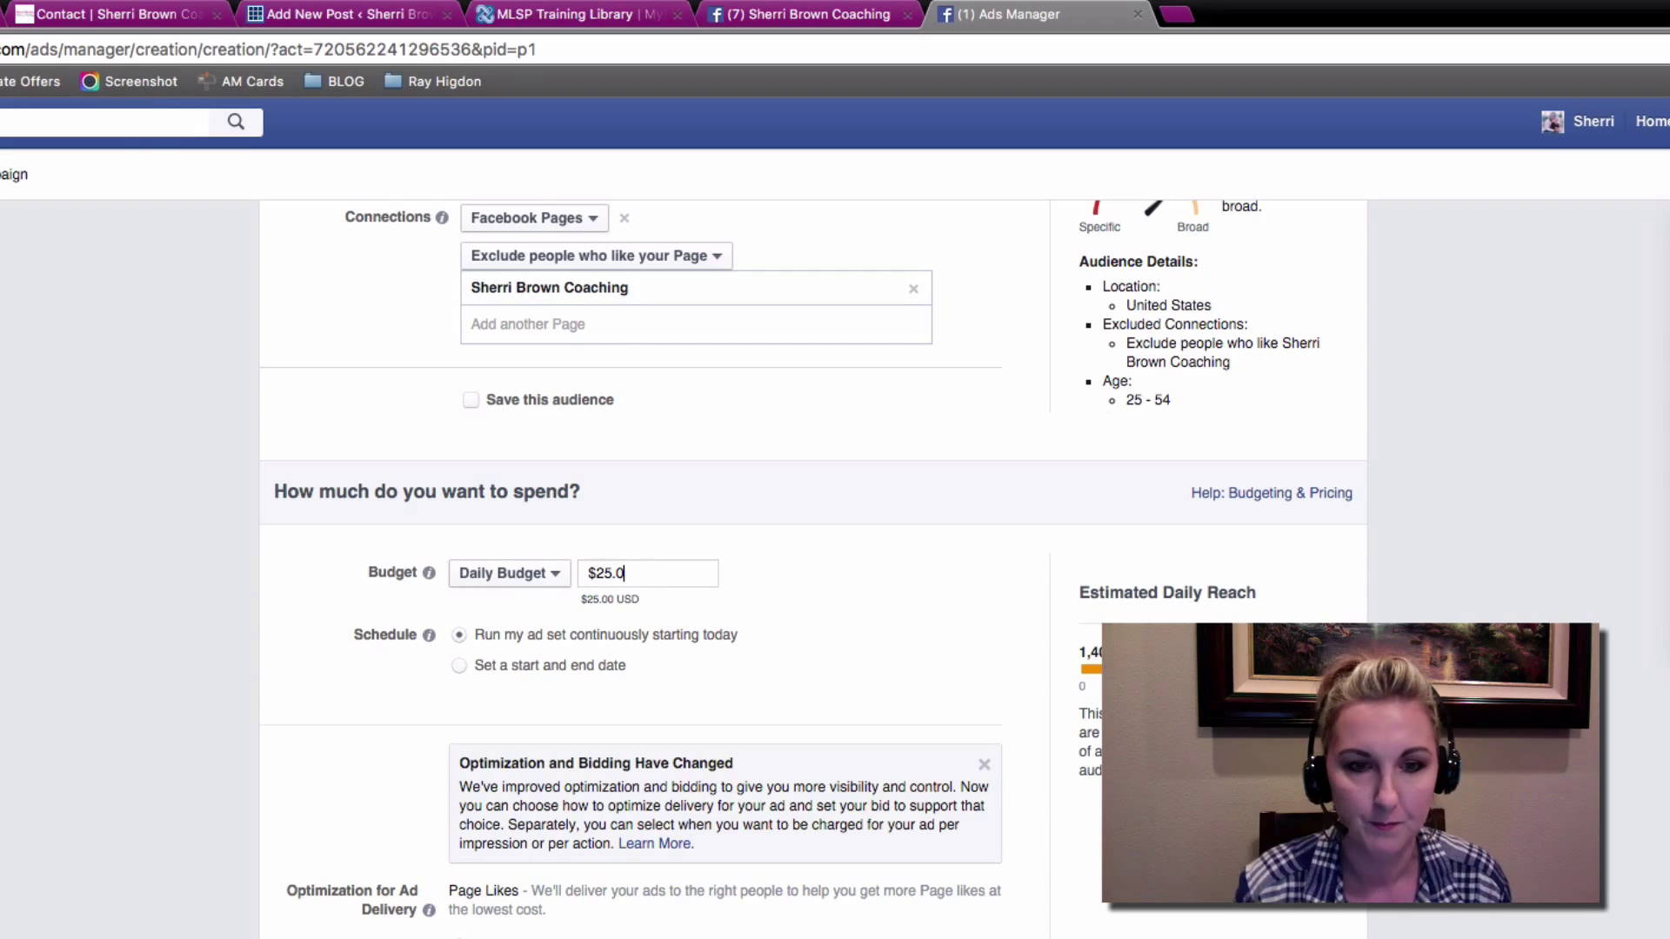
type("10.00")
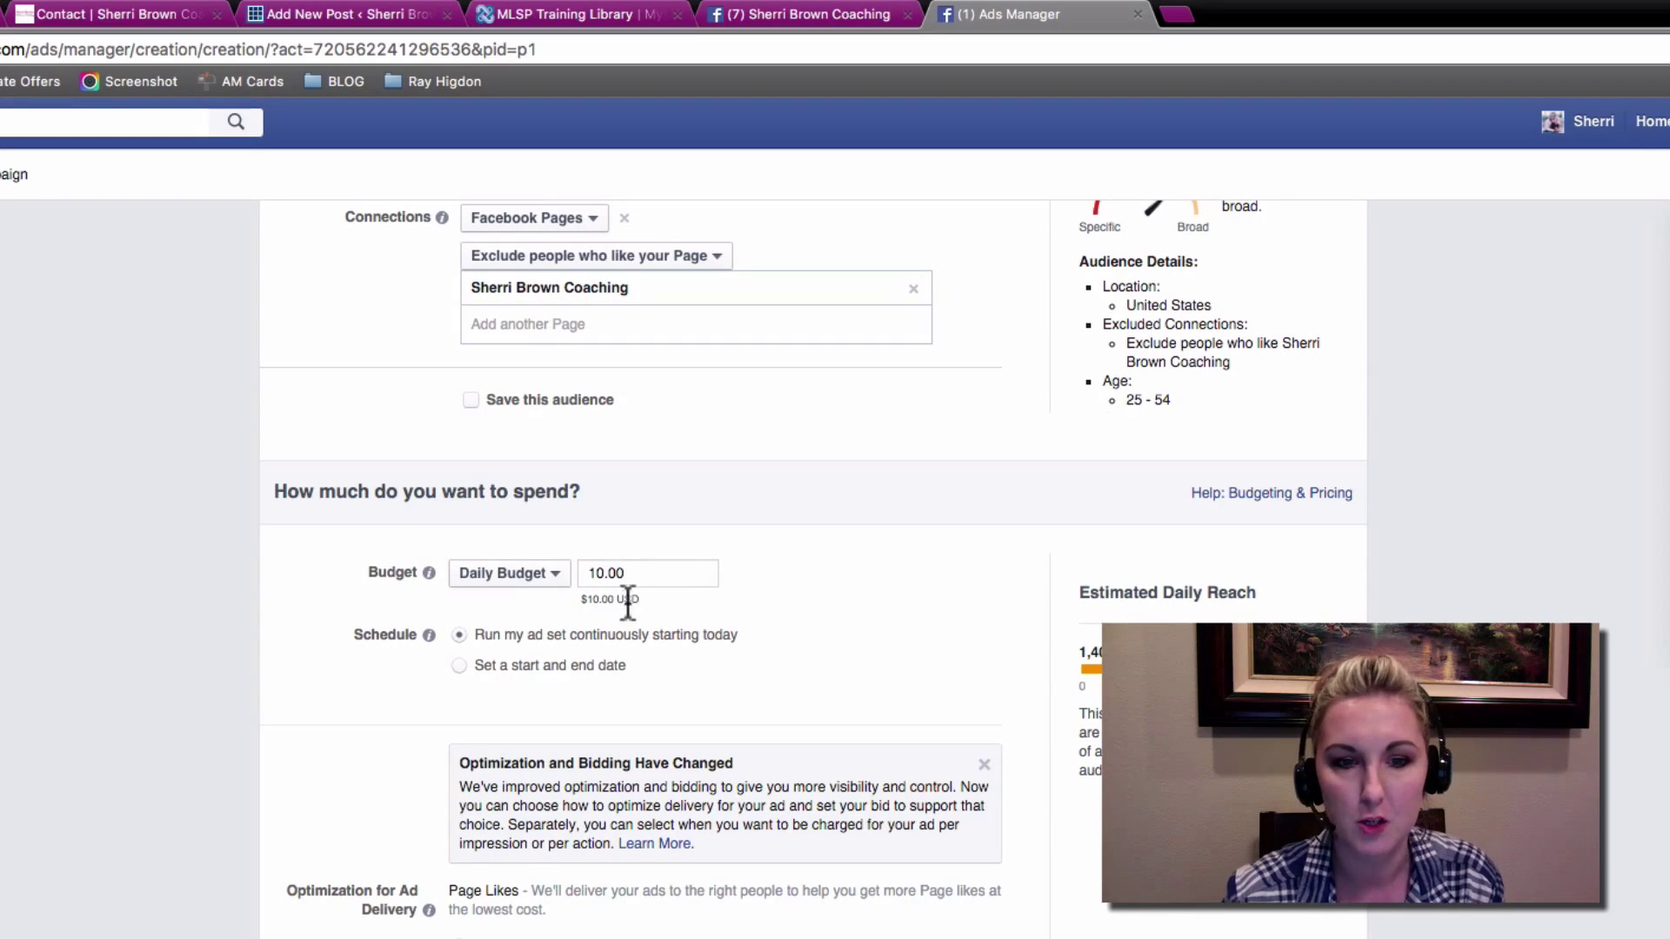
- Examine the schedule, ad delivery optimization, bid amount and charging settings, and expand the delivery type options
scroll(626, 609, "down", 2)
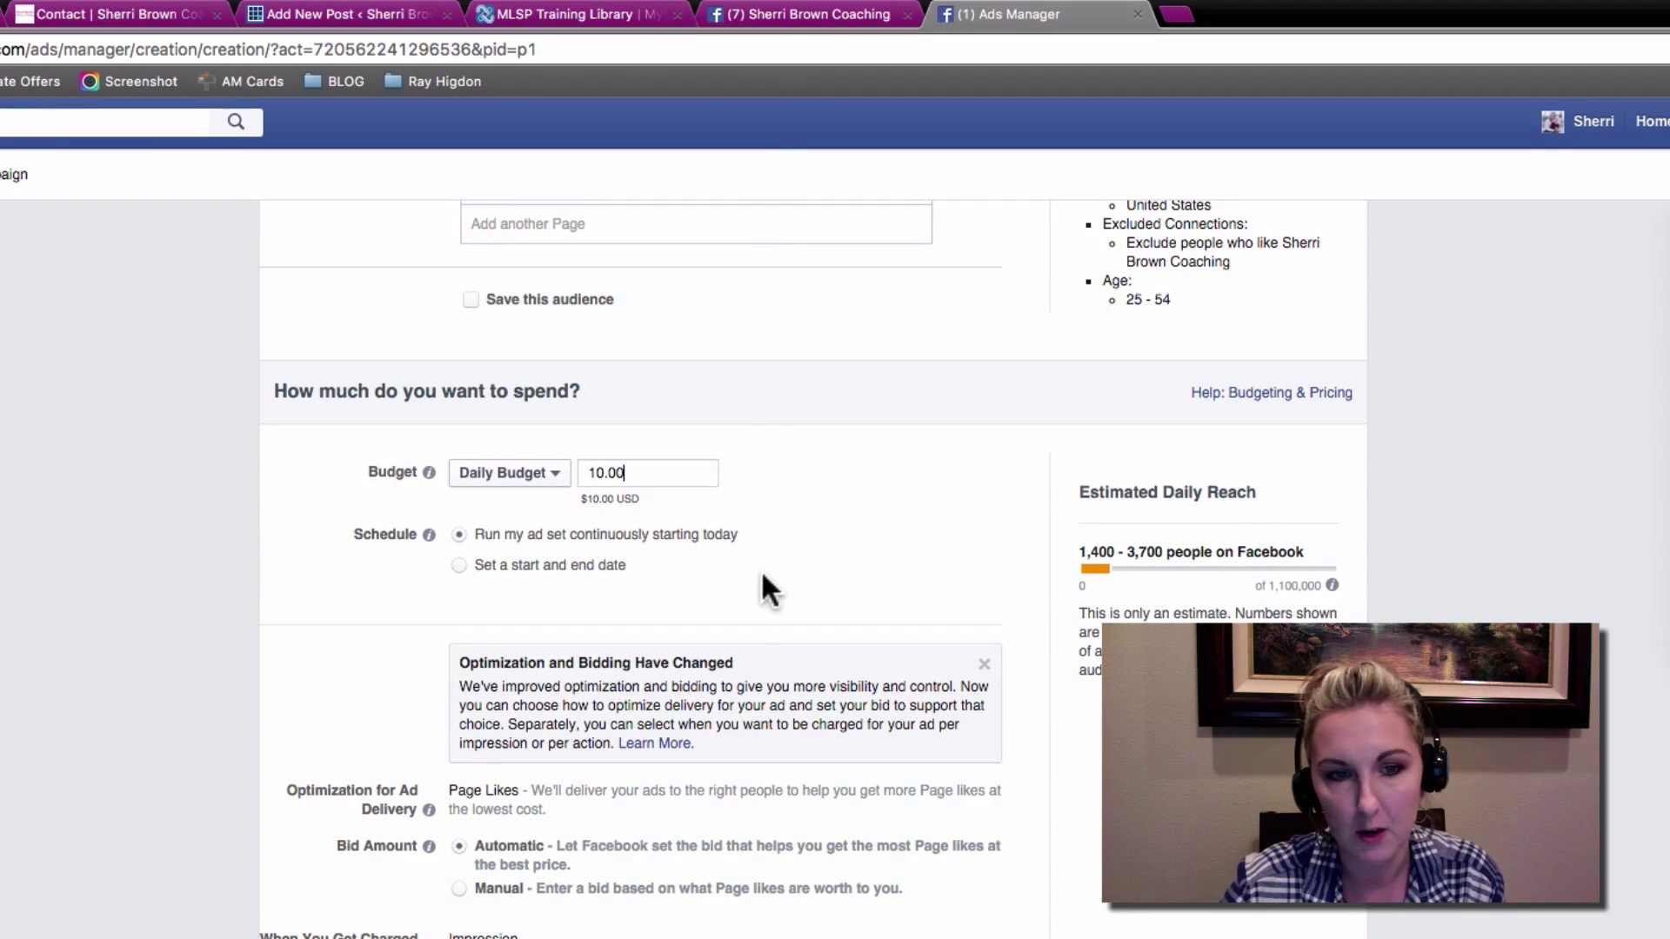
scroll(671, 560, "down", 1)
scroll(674, 561, "down", 1)
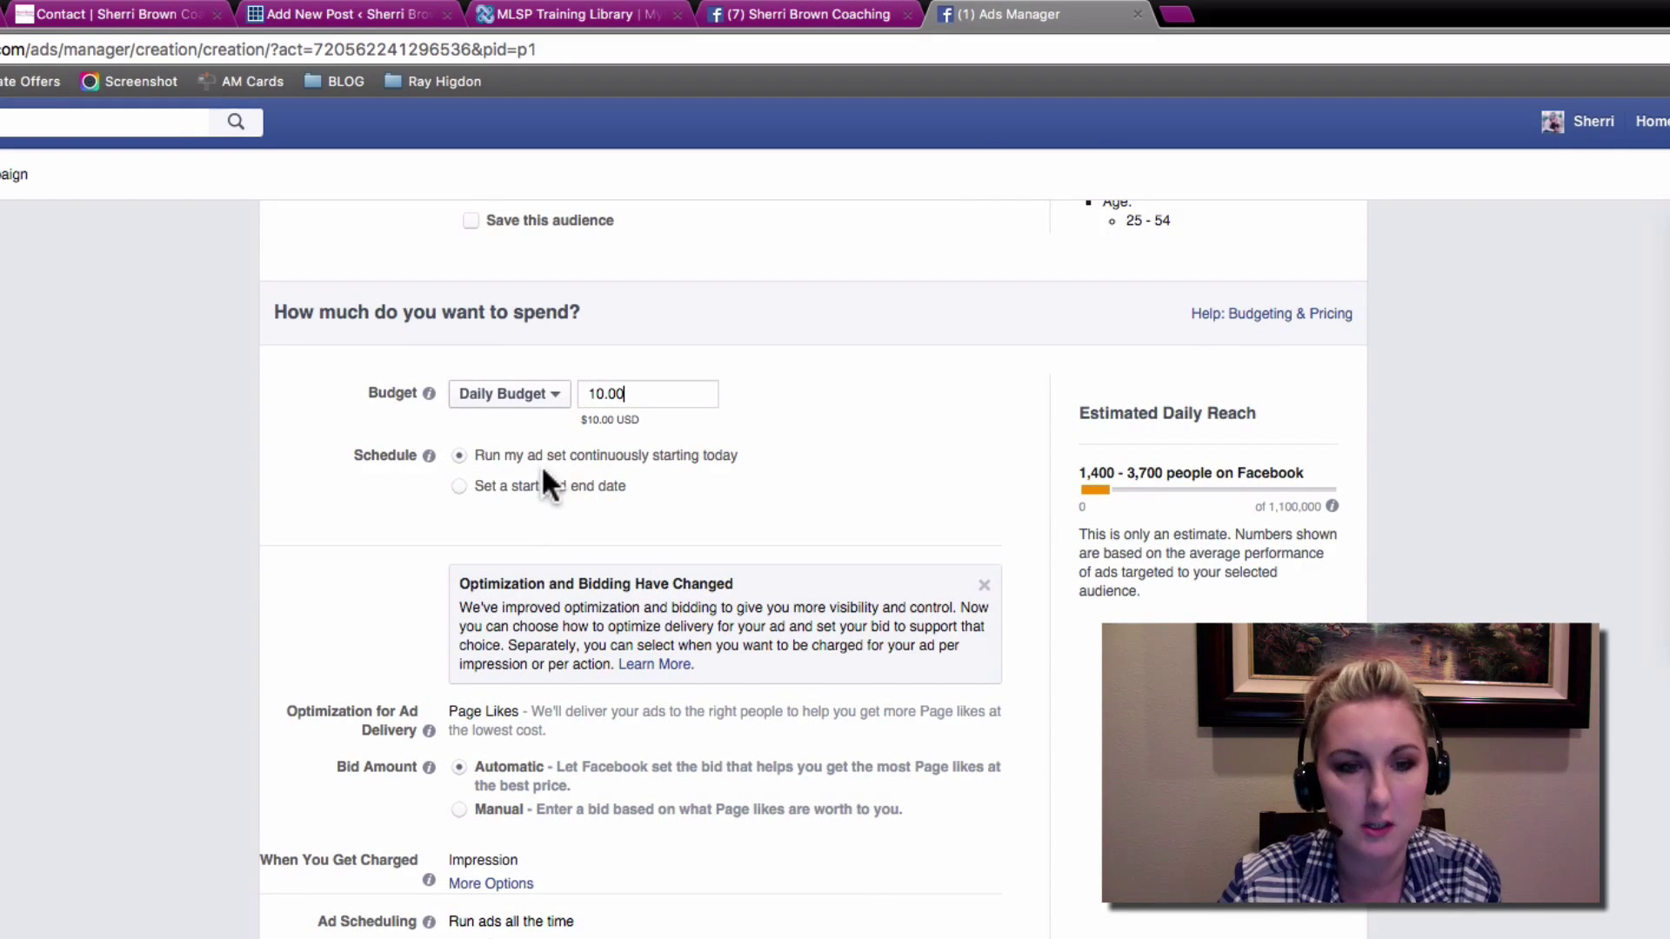
scroll(543, 470, "down", 4)
scroll(543, 462, "down", 3)
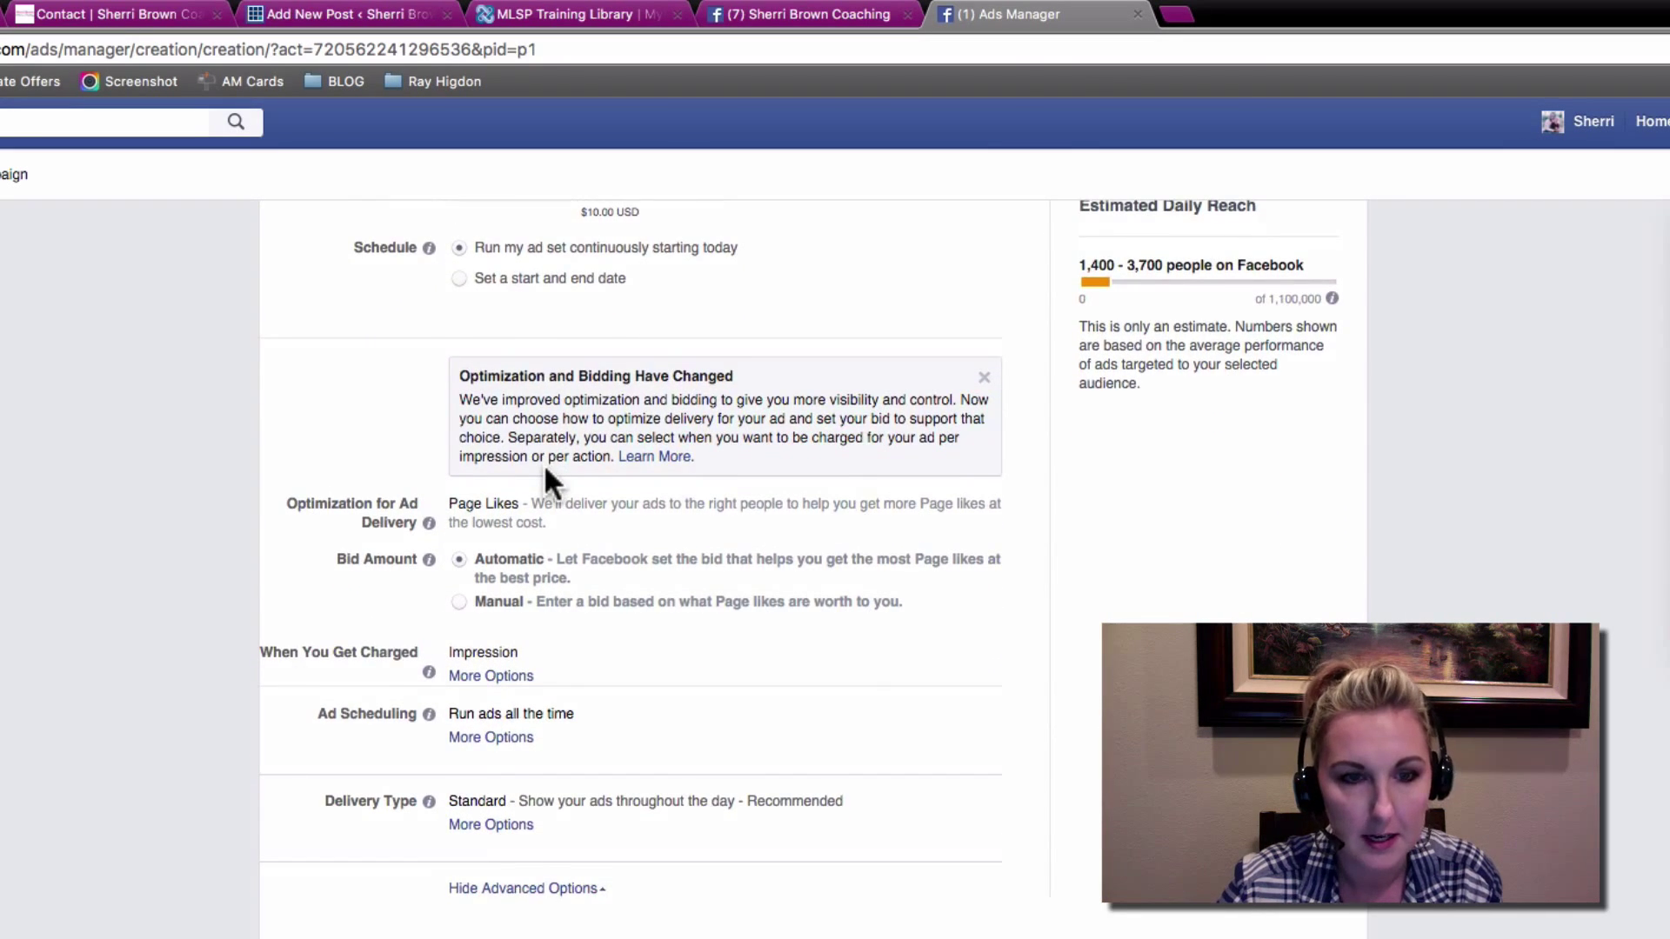
scroll(544, 477, "up", 5)
scroll(600, 417, "down", 3)
scroll(609, 430, "down", 4)
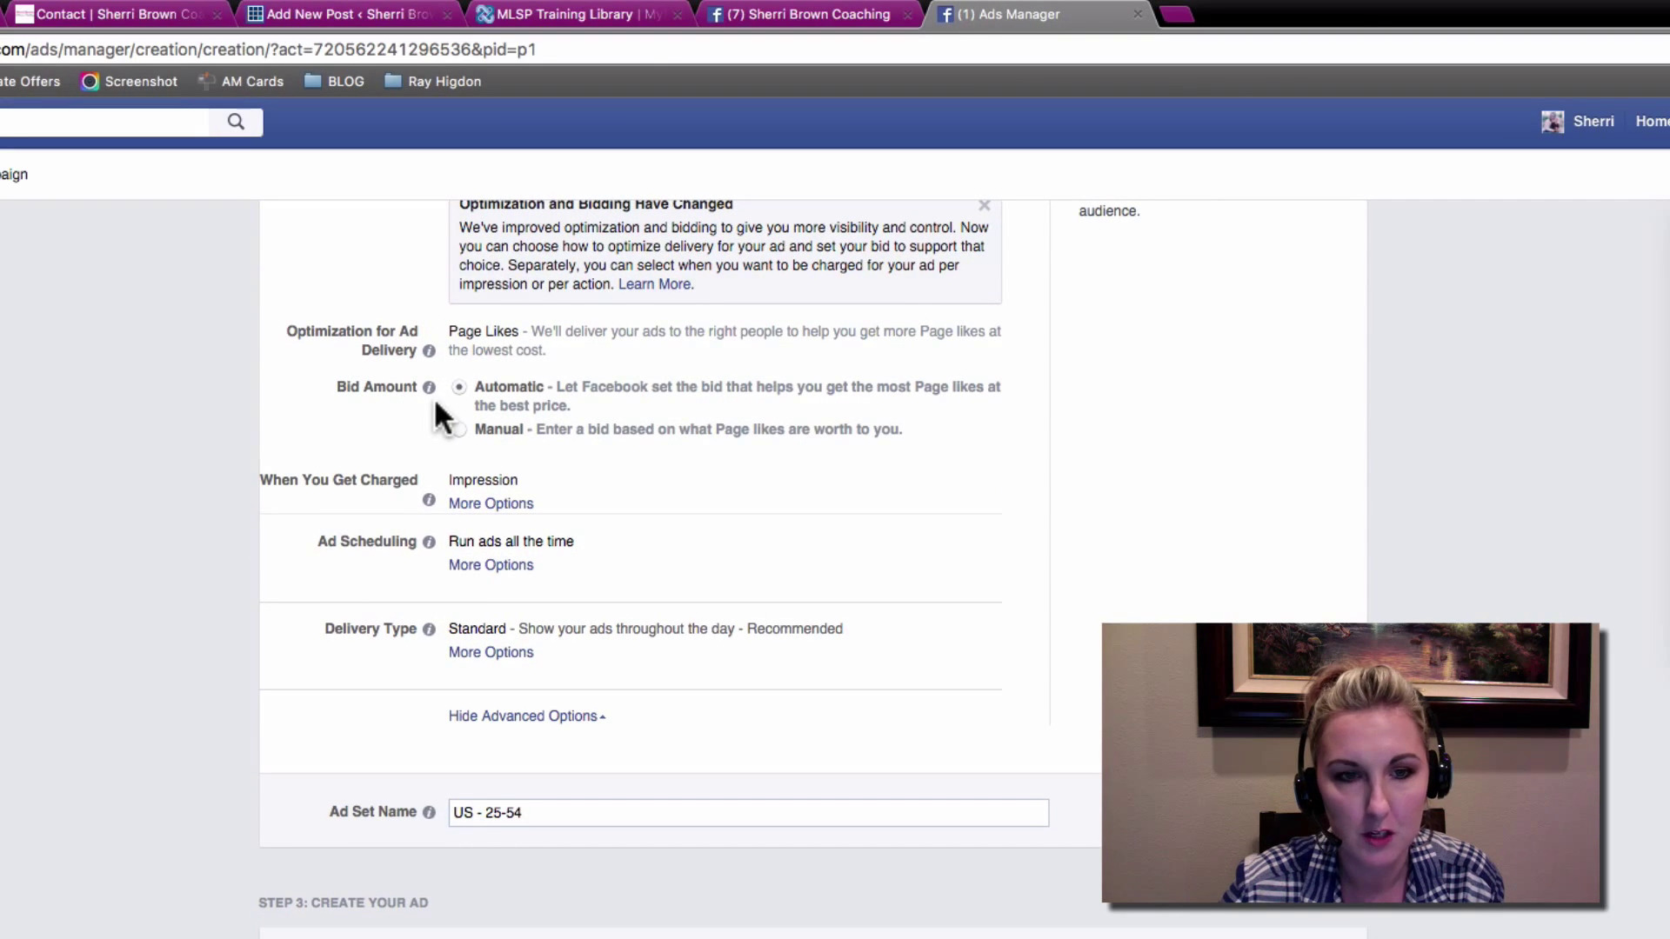
scroll(433, 396, "down", 3)
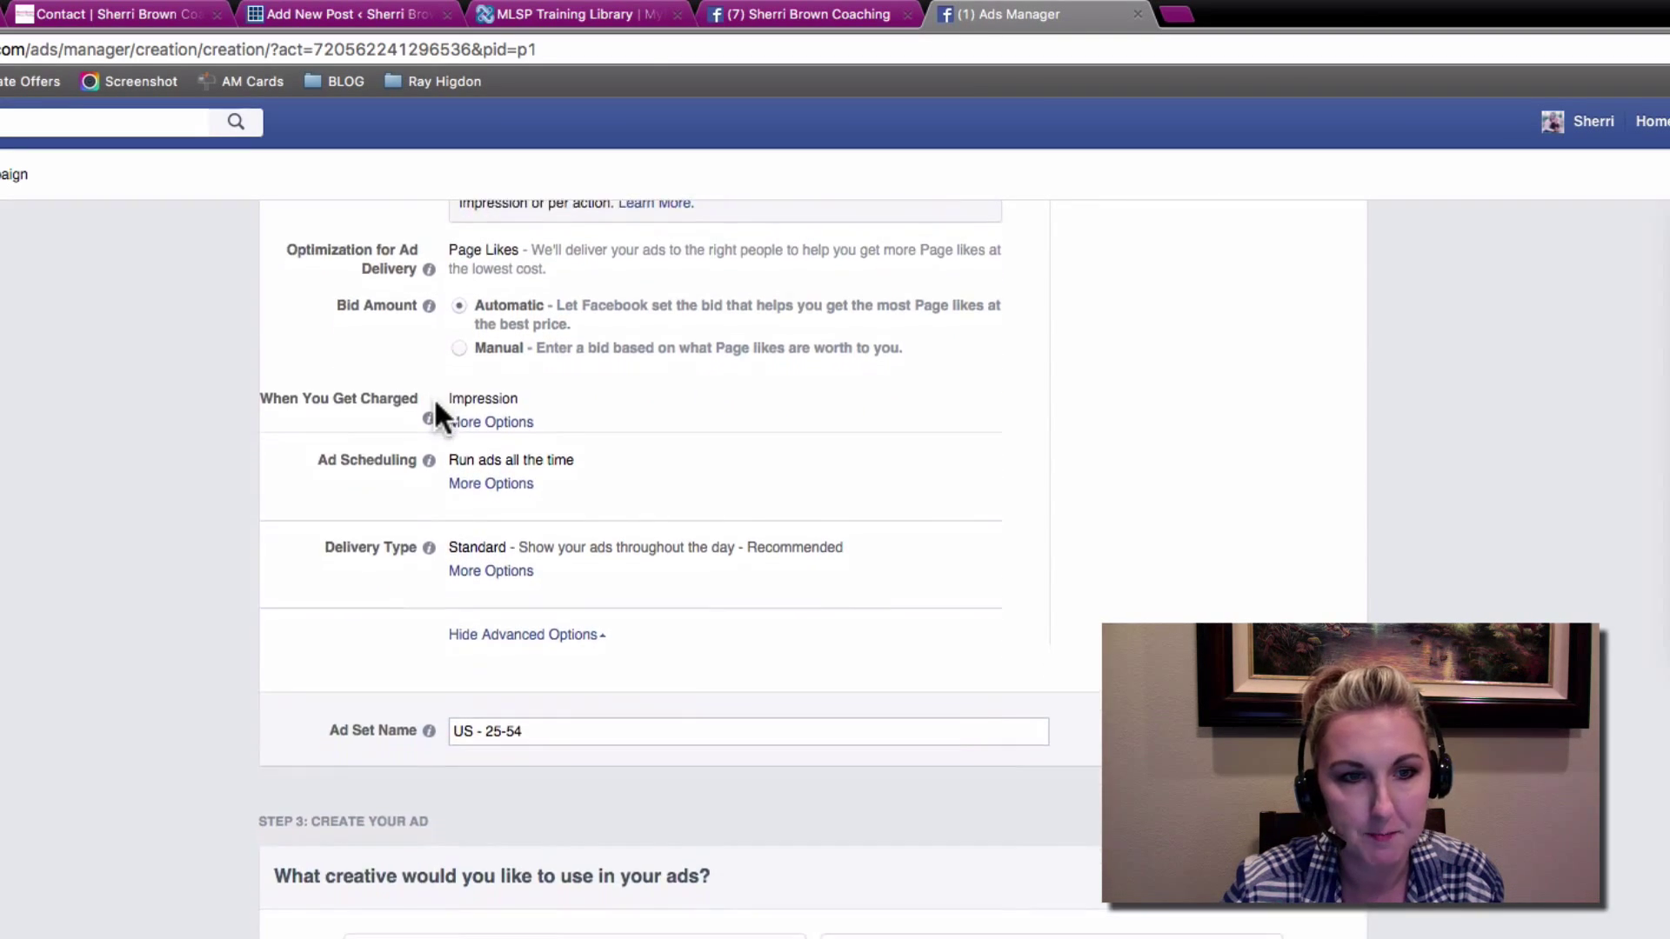
left_click(490, 524)
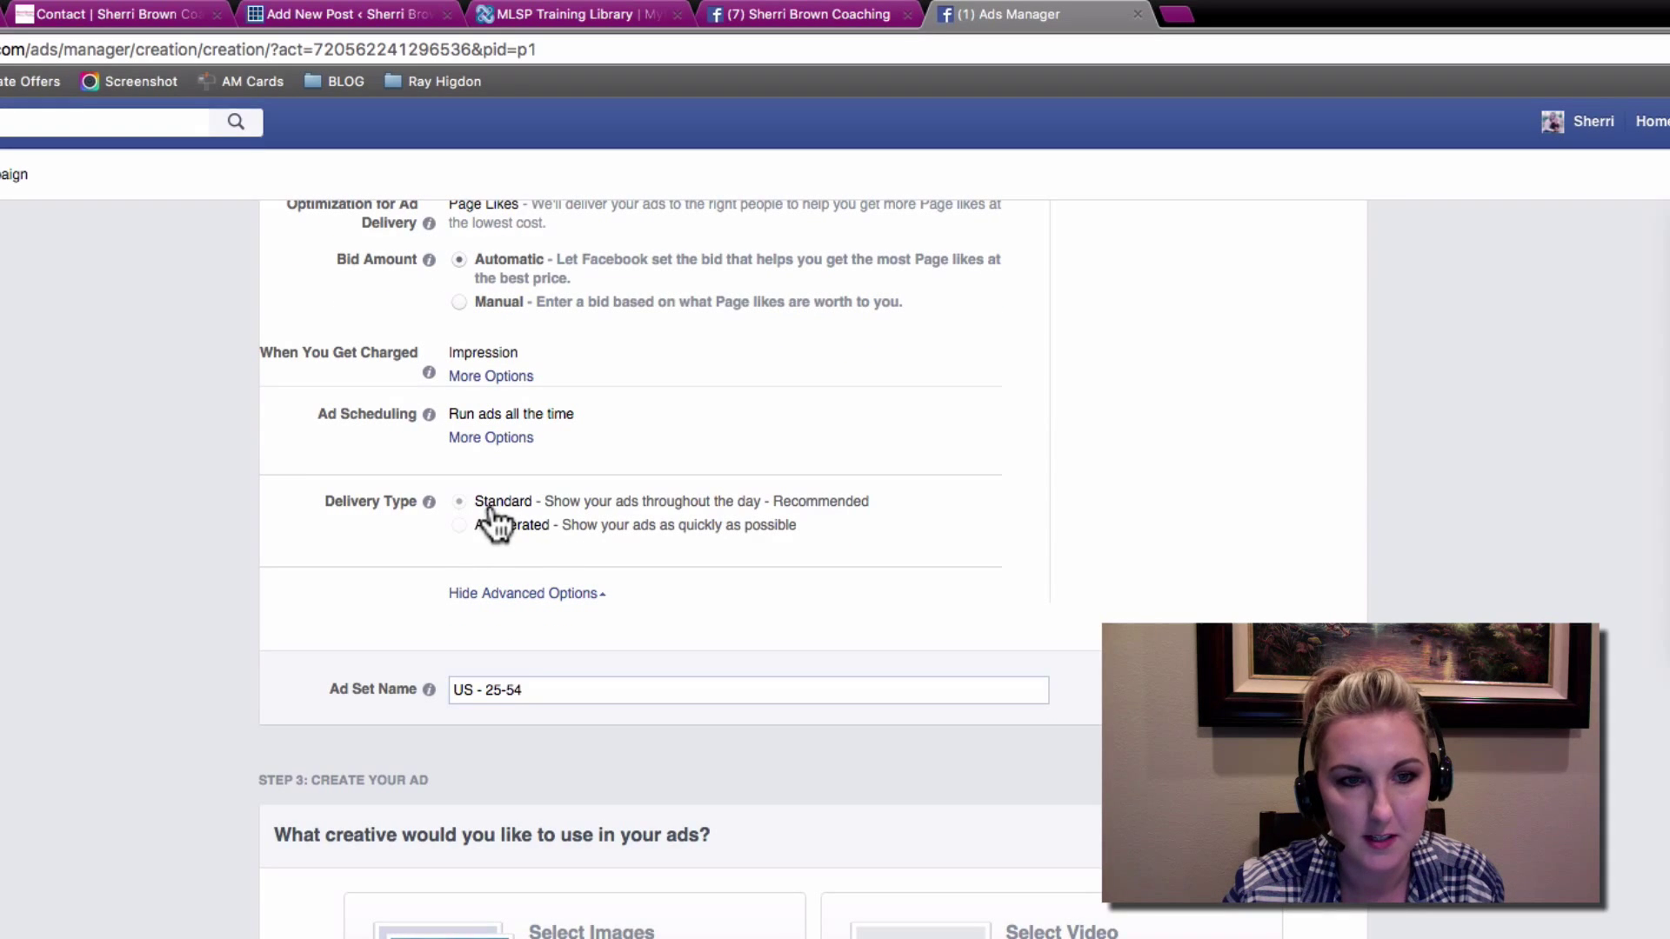
- Open the image selection for the ad creative and browse the free stock images
scroll(415, 680, "down", 1)
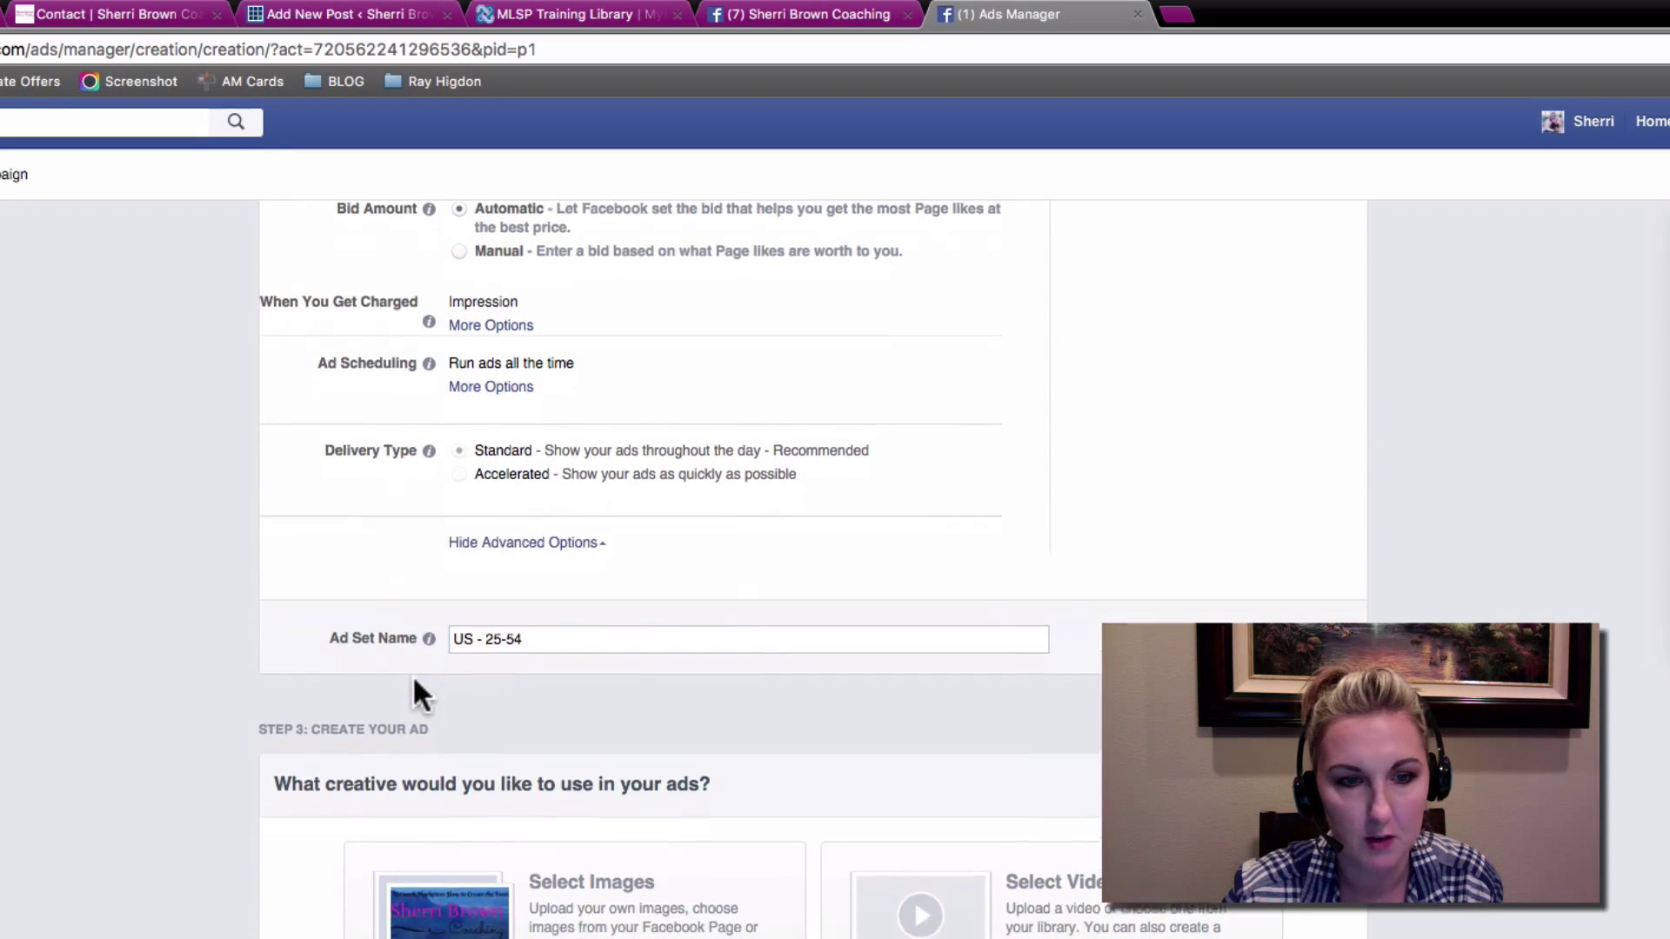
scroll(414, 681, "down", 3)
scroll(417, 695, "down", 3)
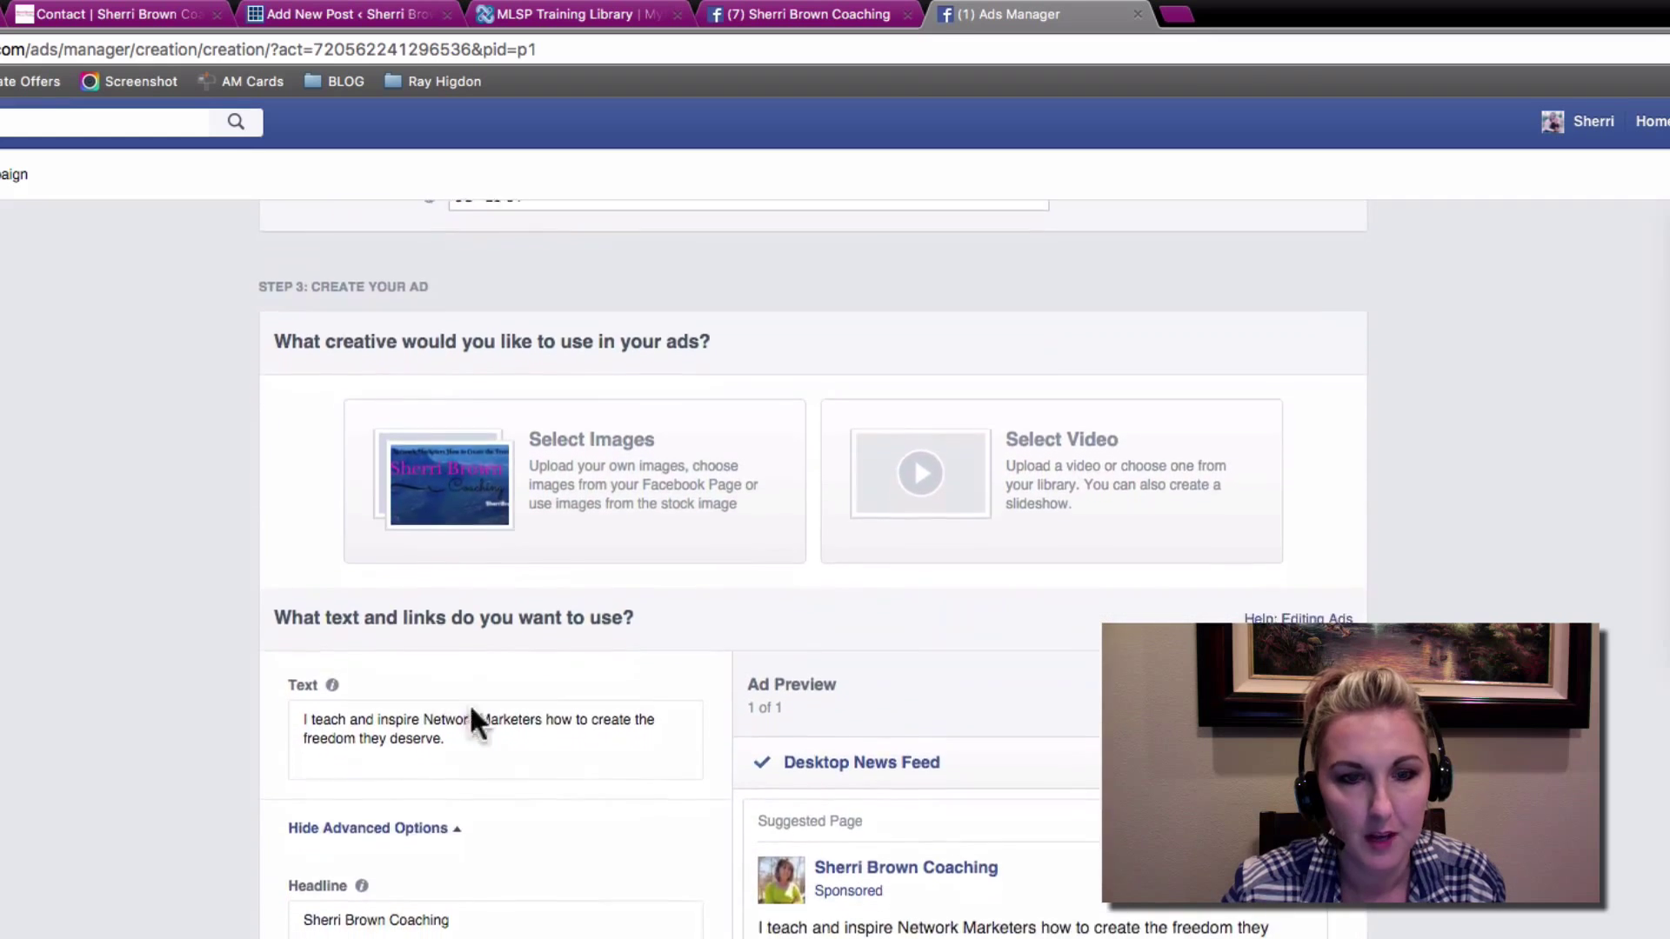
scroll(576, 616, "down", 1)
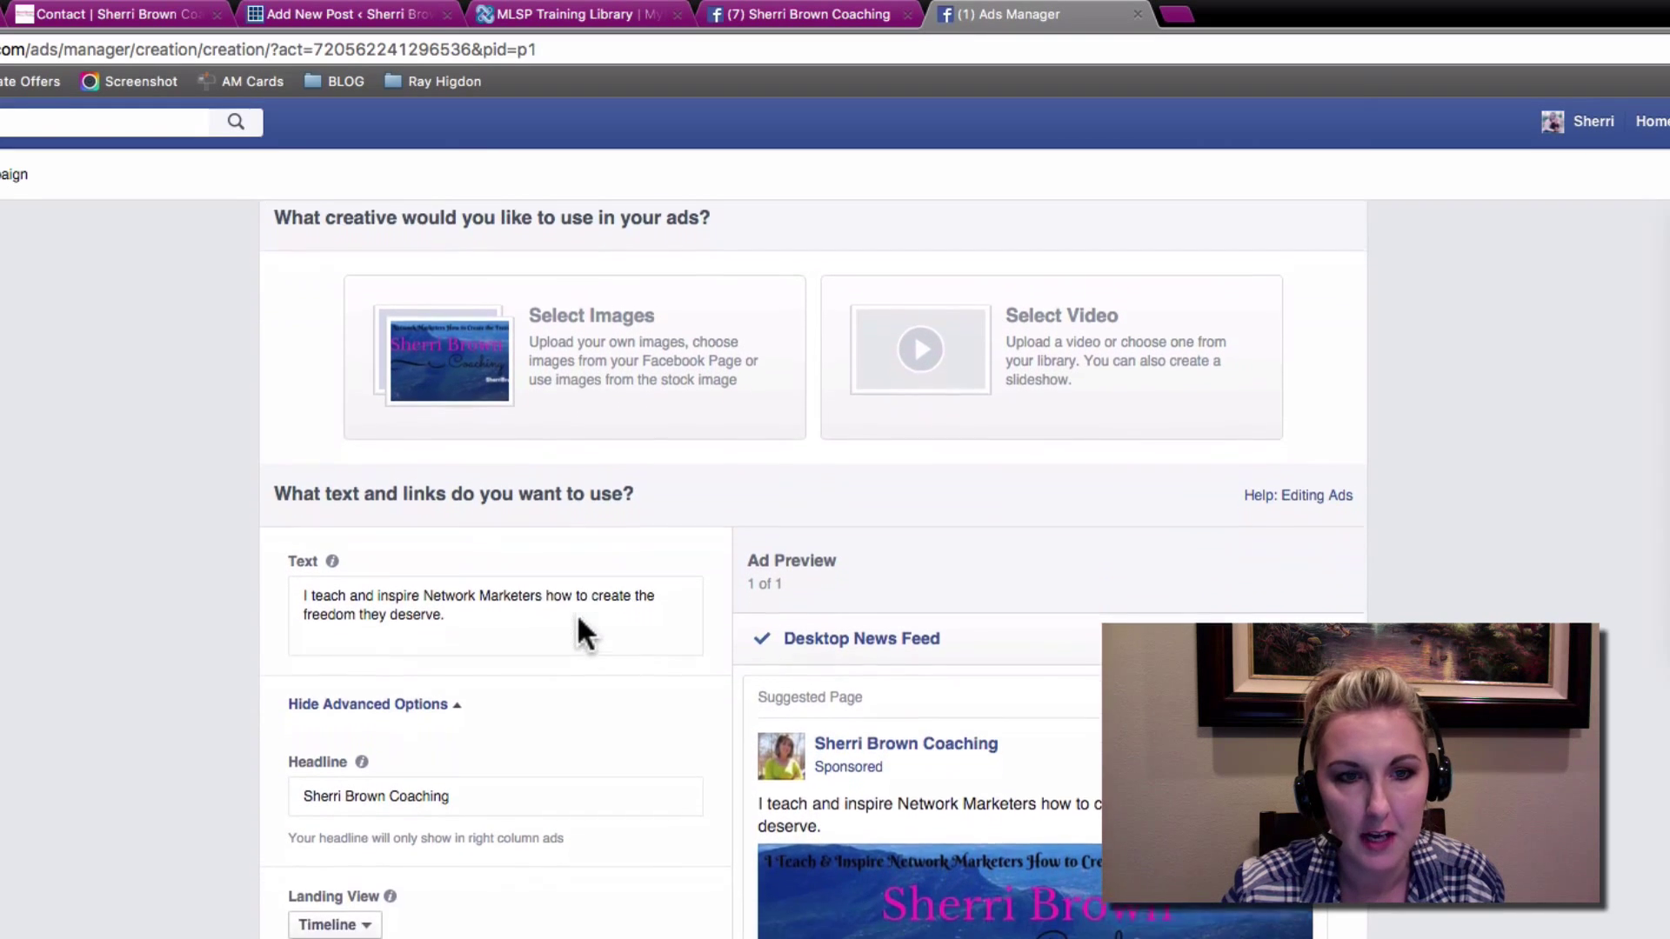
left_click(466, 390)
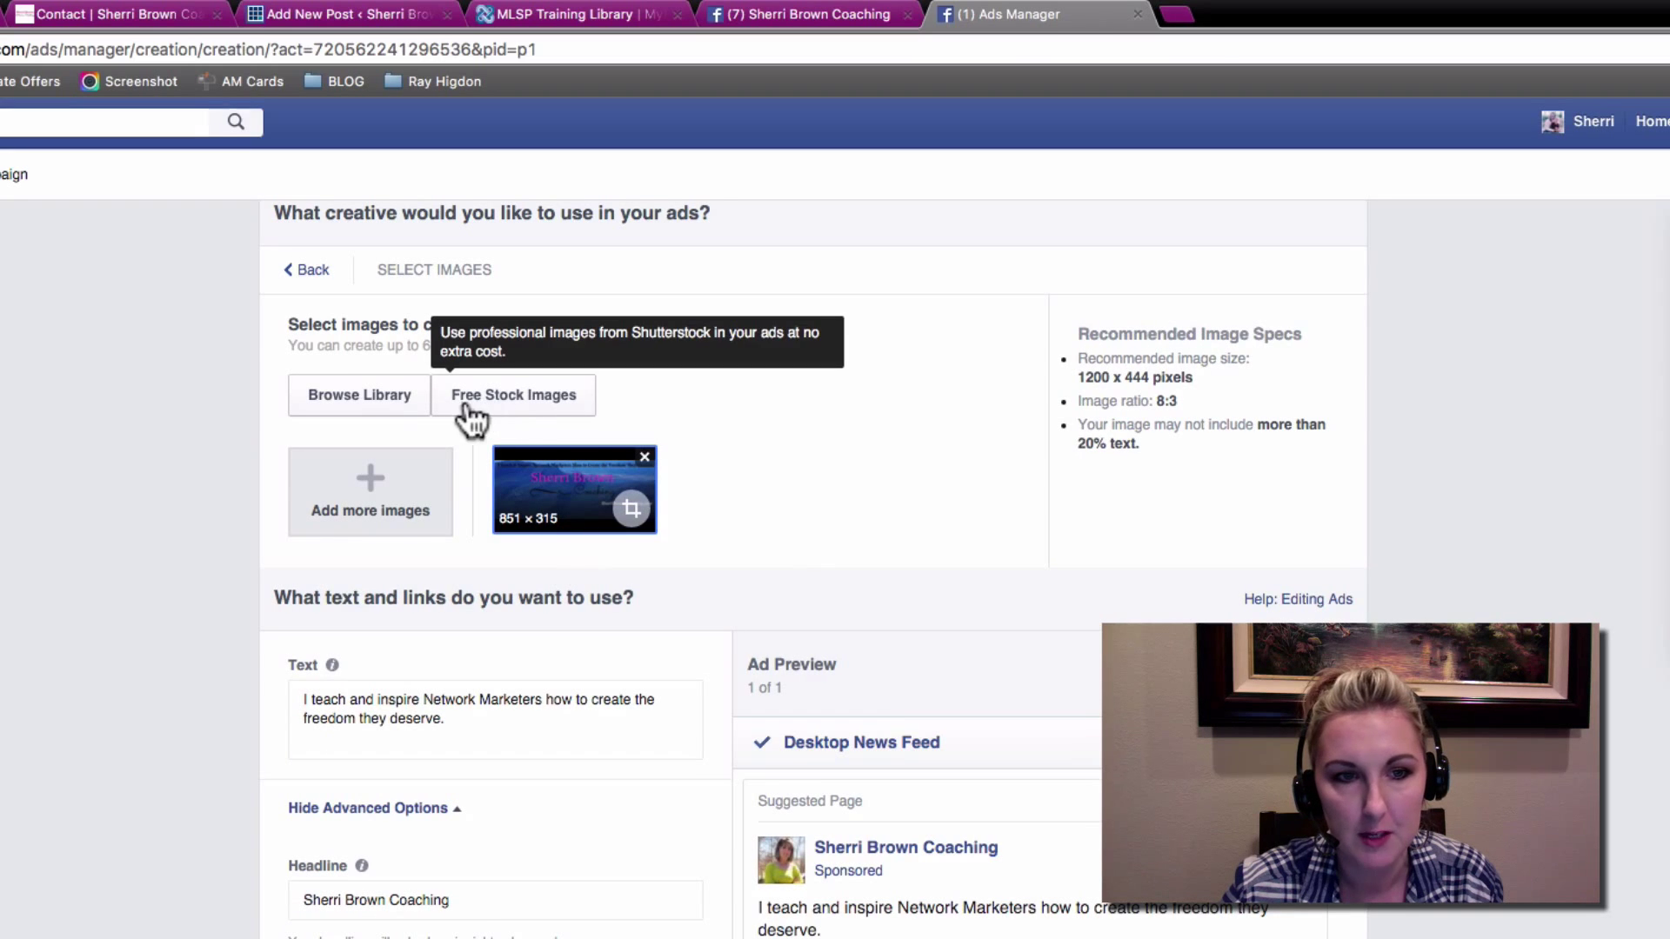
left_click(534, 407)
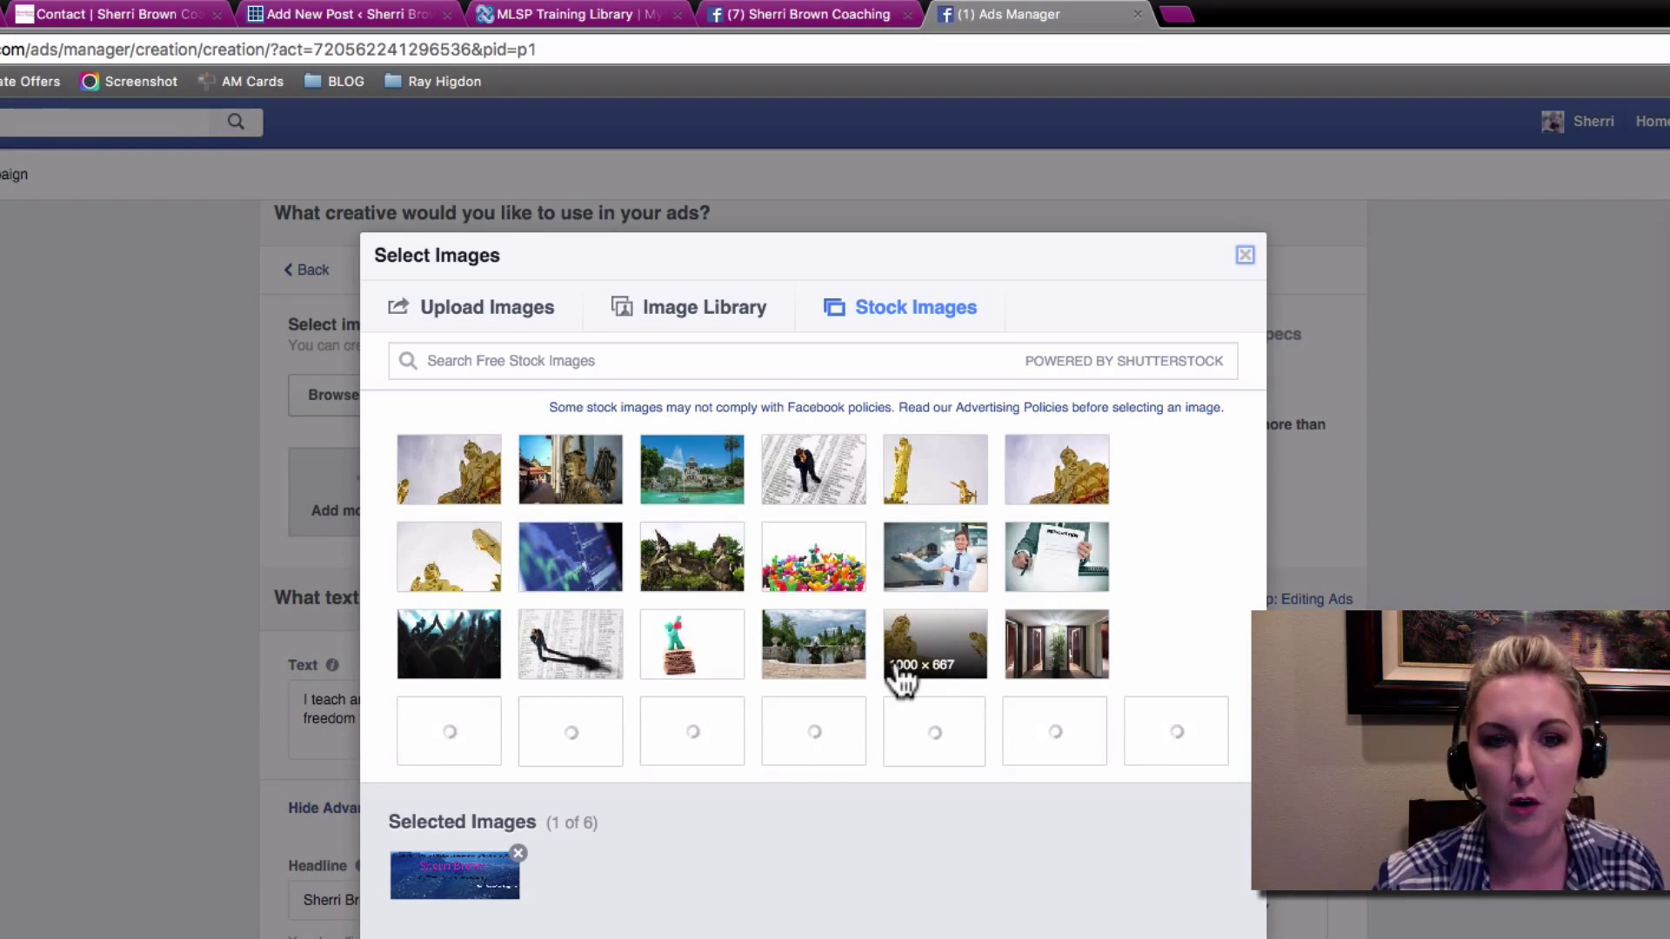
- Close the stock image selection and examine the ad's text, headline and landing view settings
left_click(1245, 255)
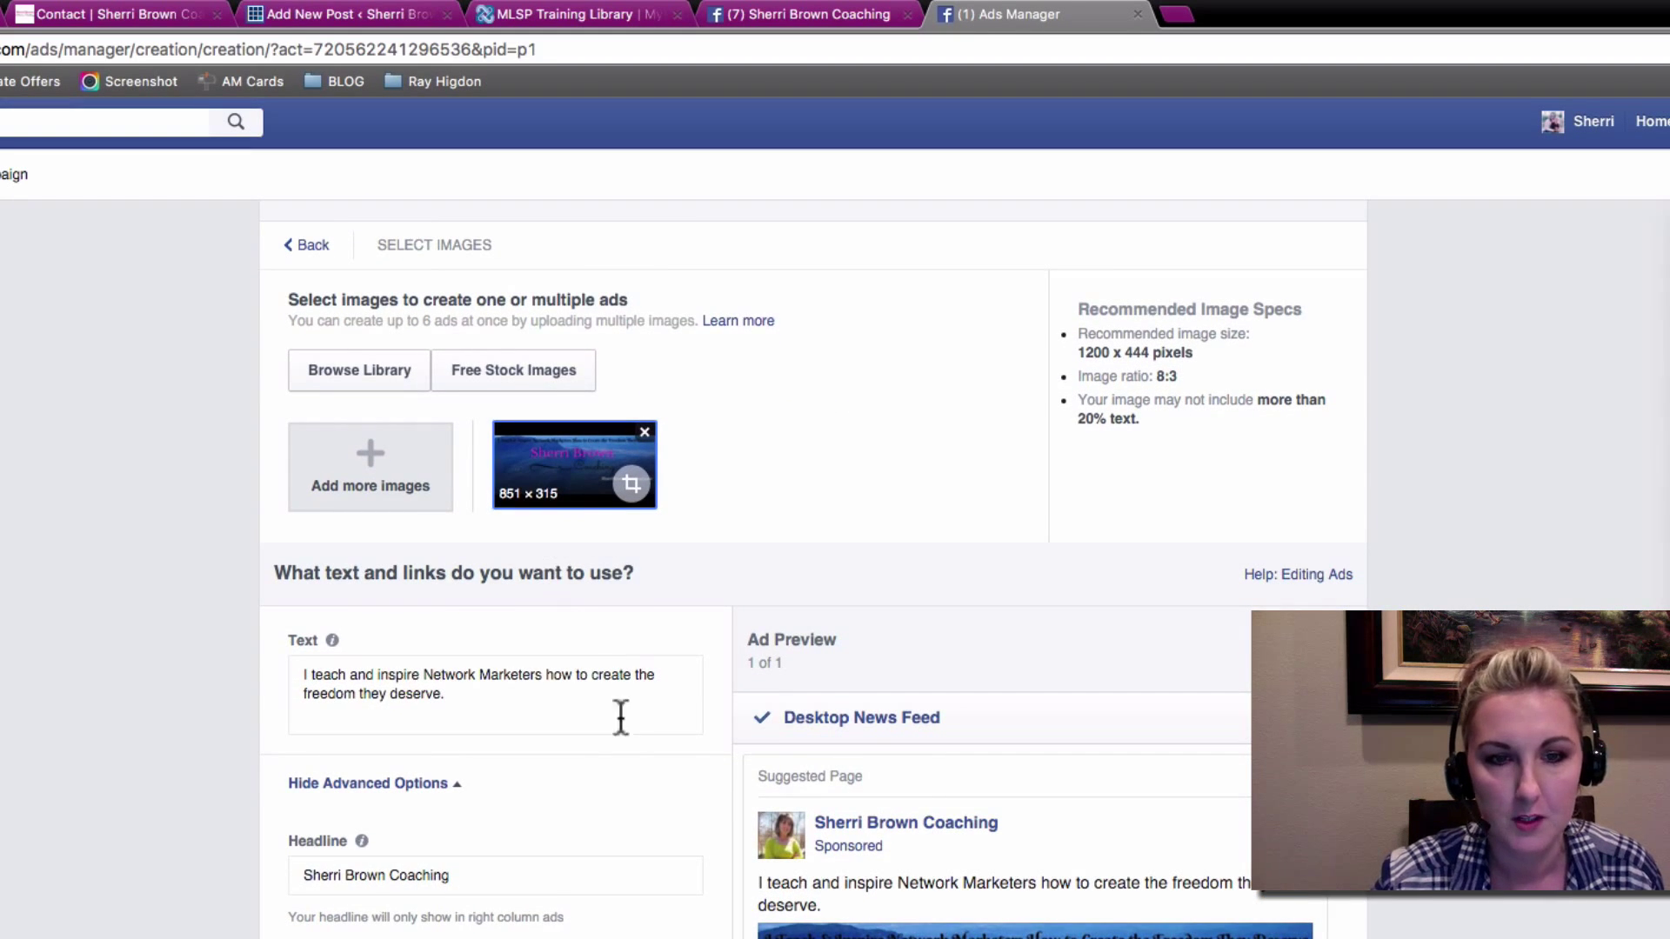
scroll(661, 748, "down", 3)
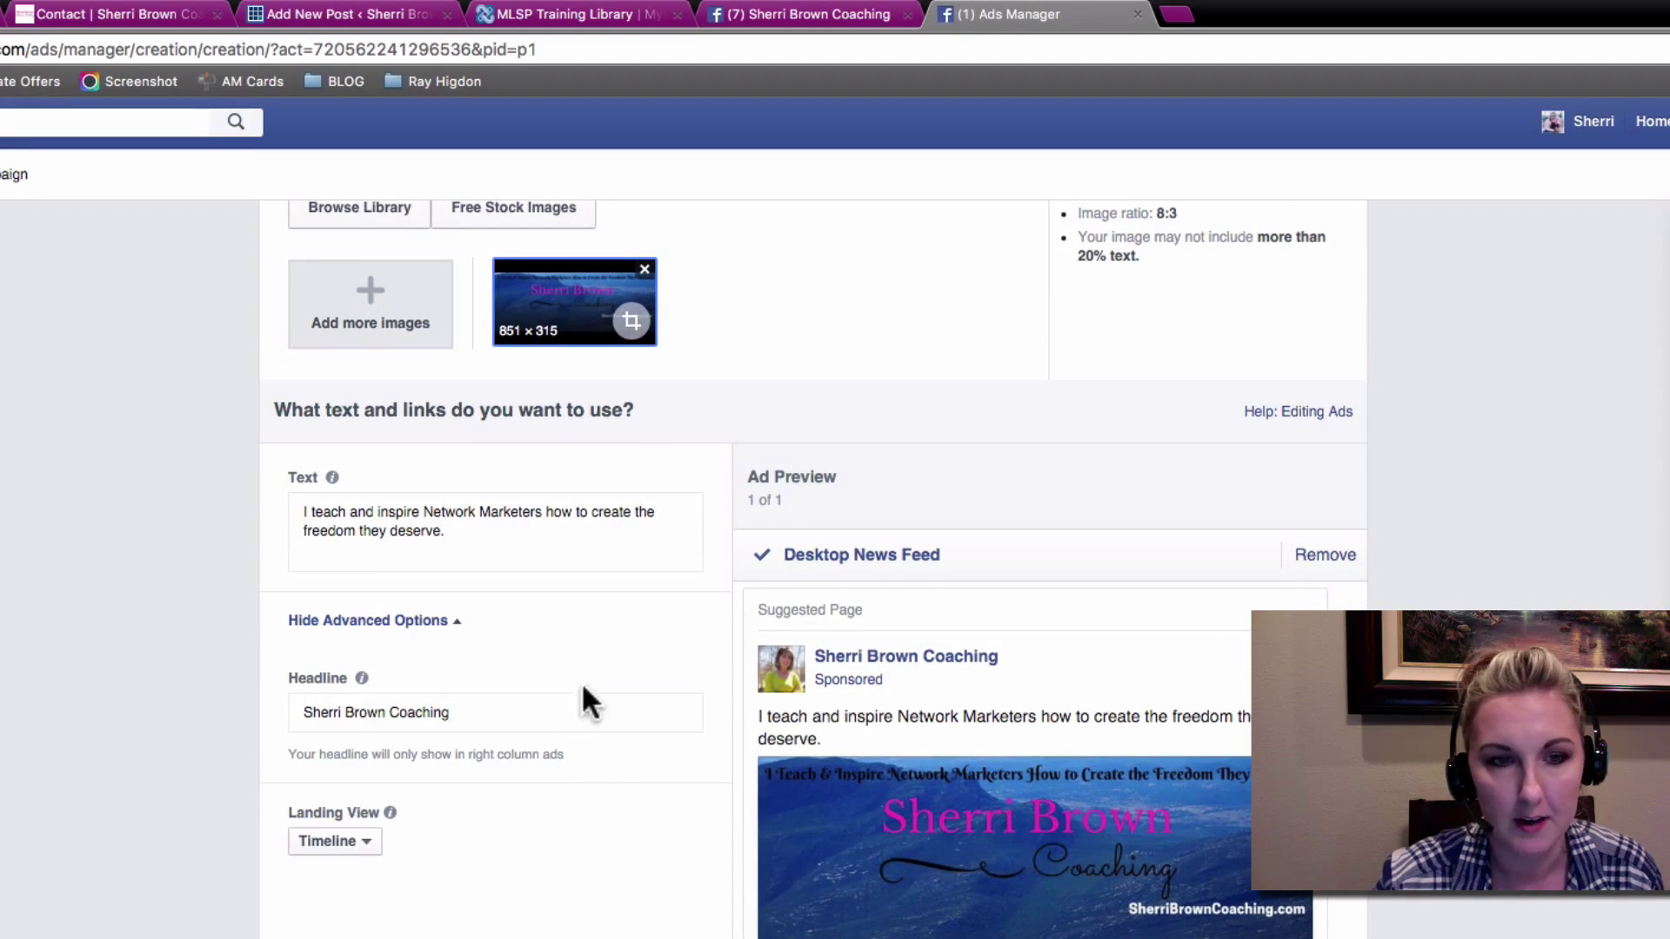
scroll(521, 679, "down", 3)
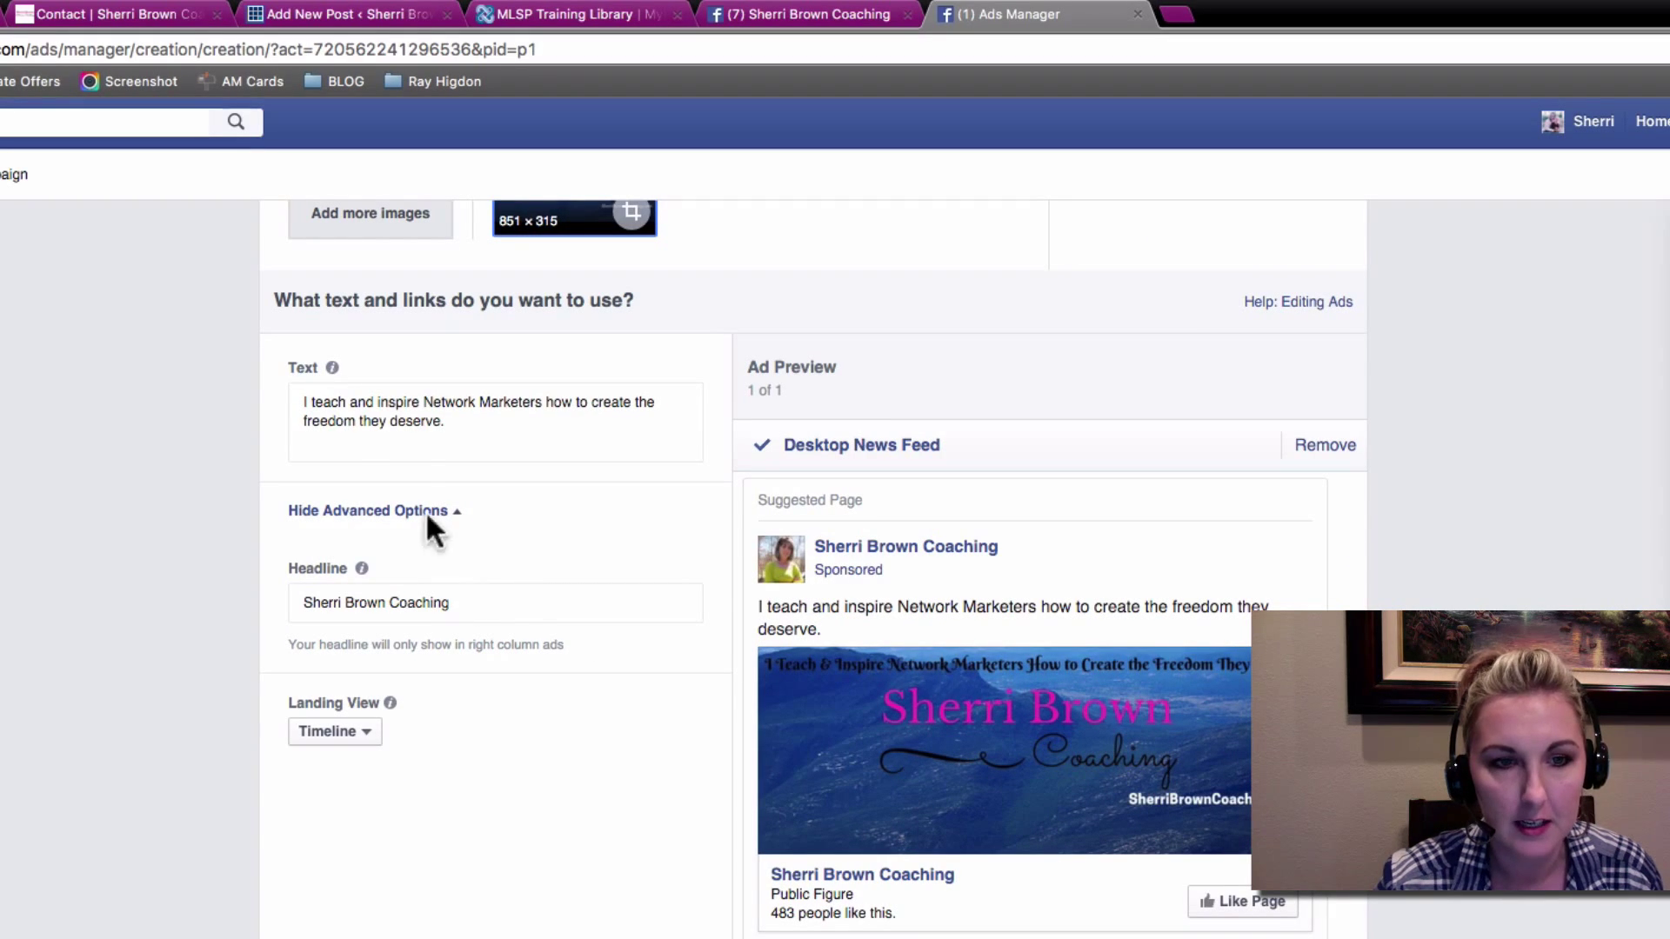
left_click(378, 413)
left_click(478, 421)
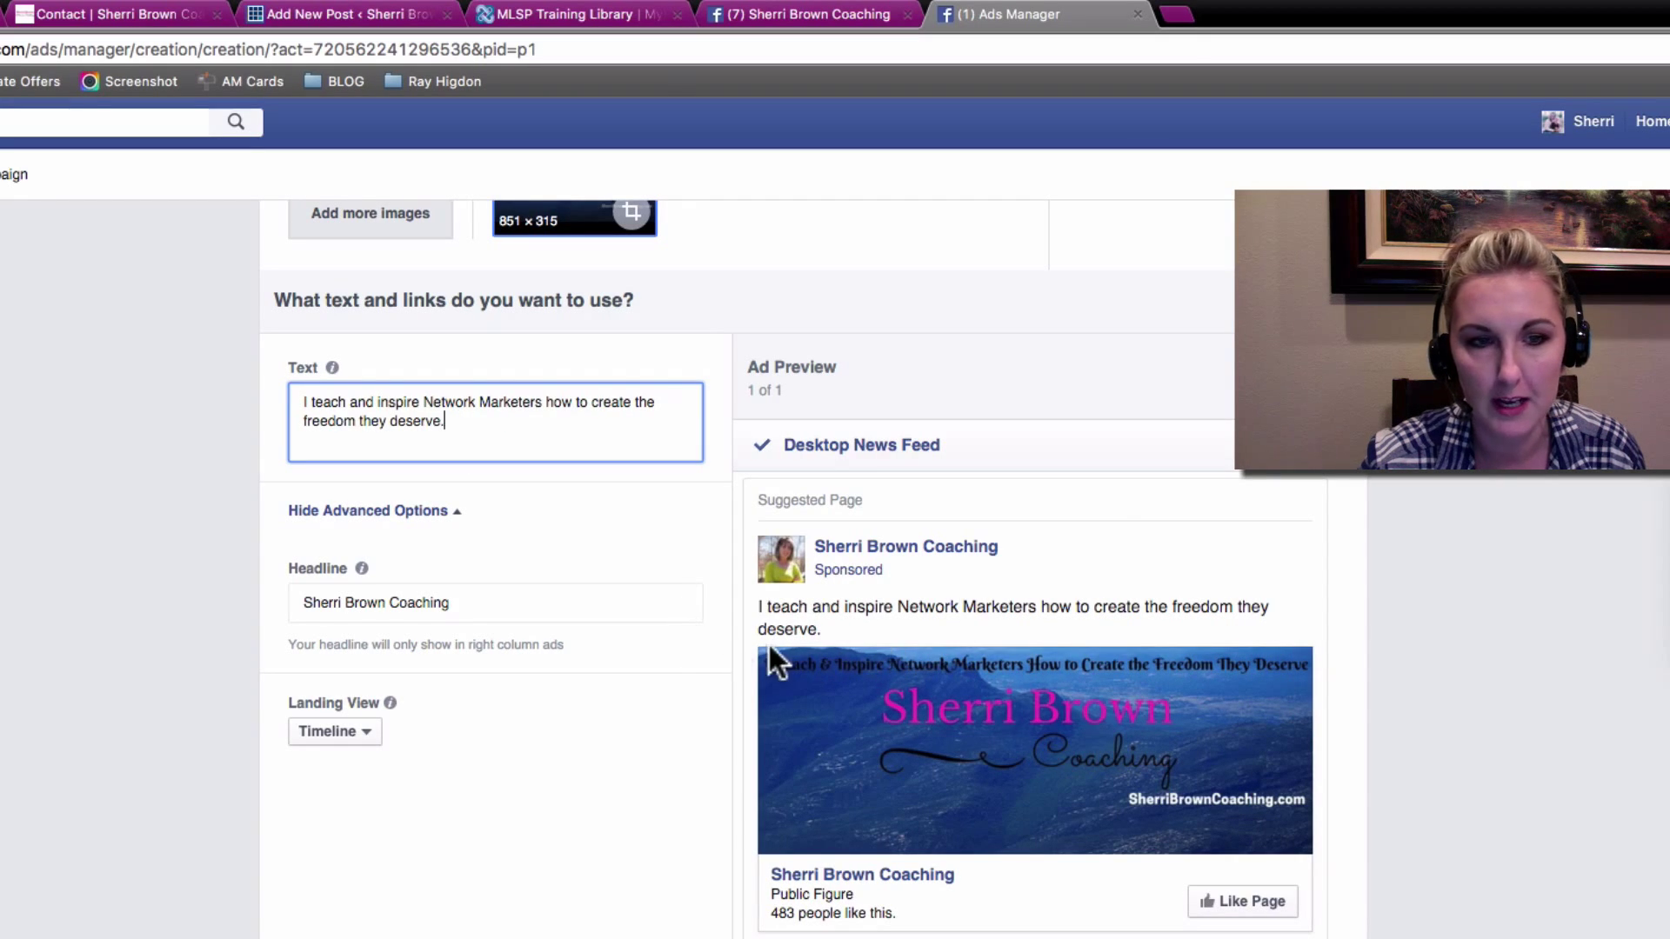
scroll(491, 641, "down", 1)
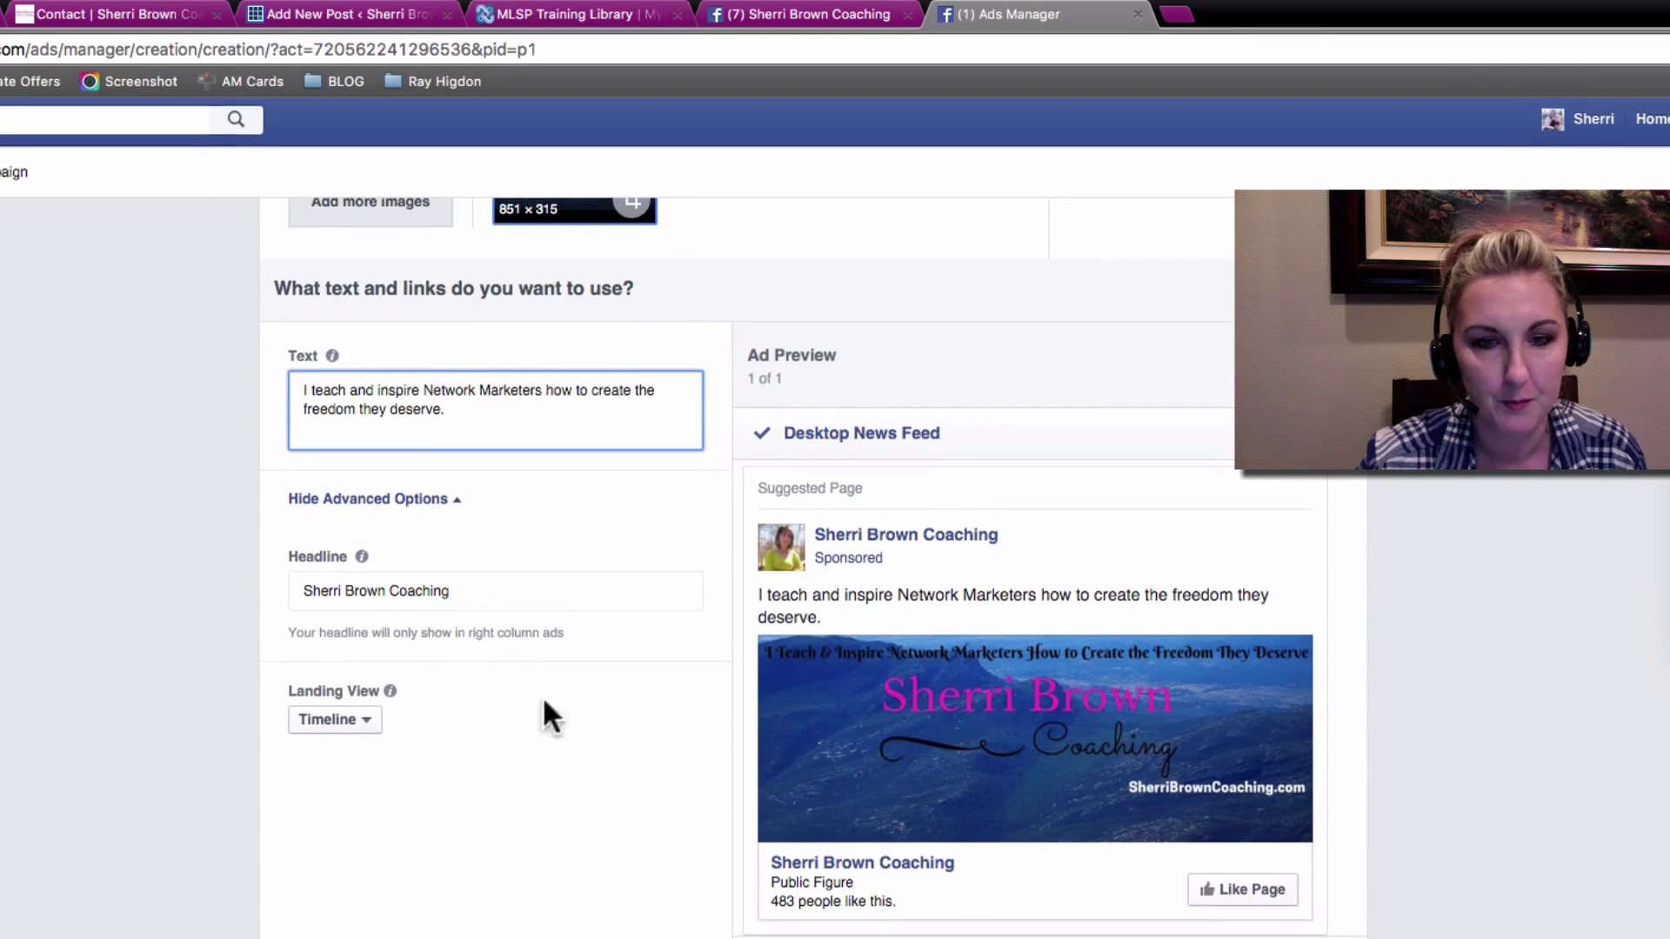
left_click(366, 727)
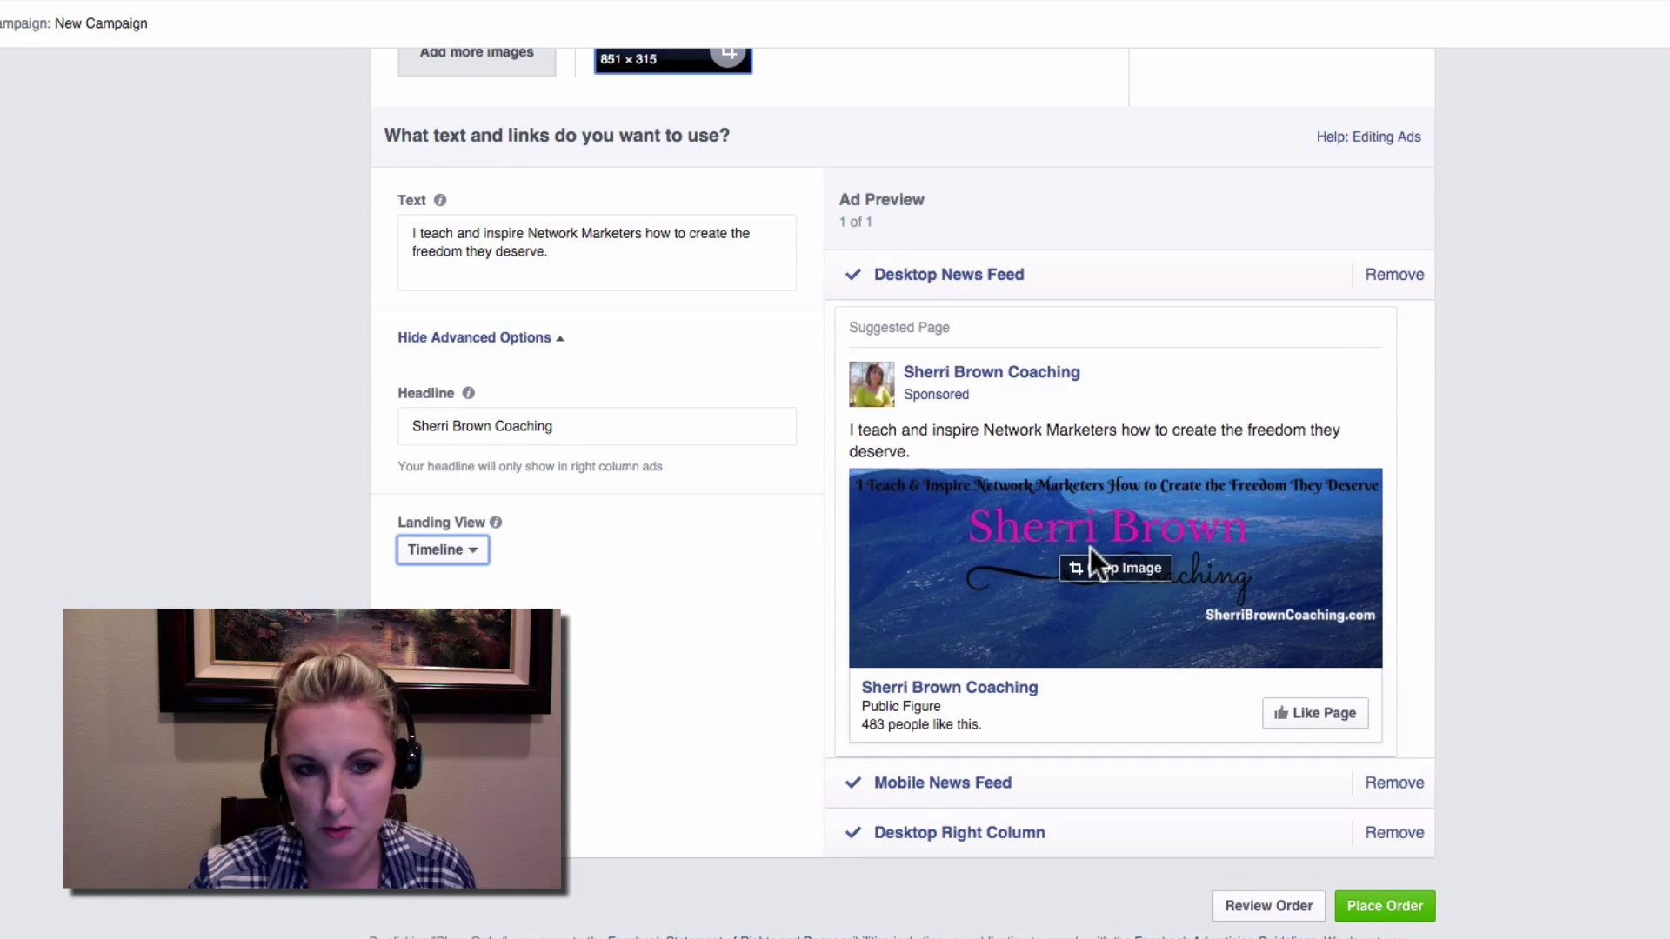
- Compare the selected ad image and its Desktop News Feed preview with the recommended image size, ratio and text limit
scroll(863, 582, "up", 3)
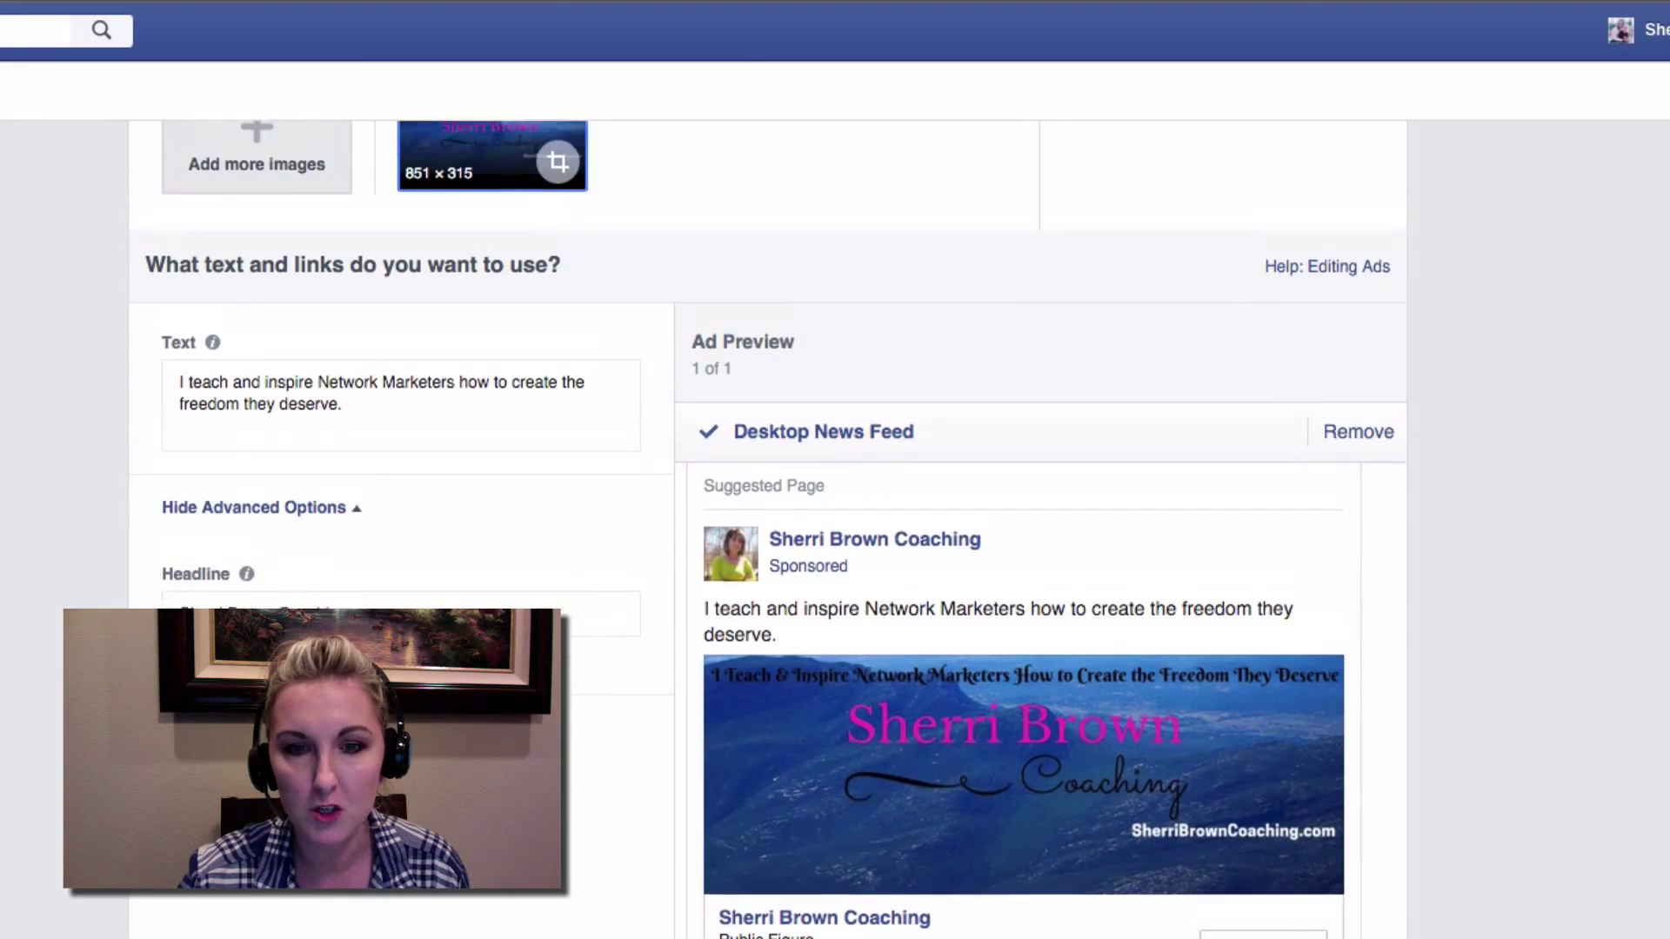
scroll(767, 529, "up", 3)
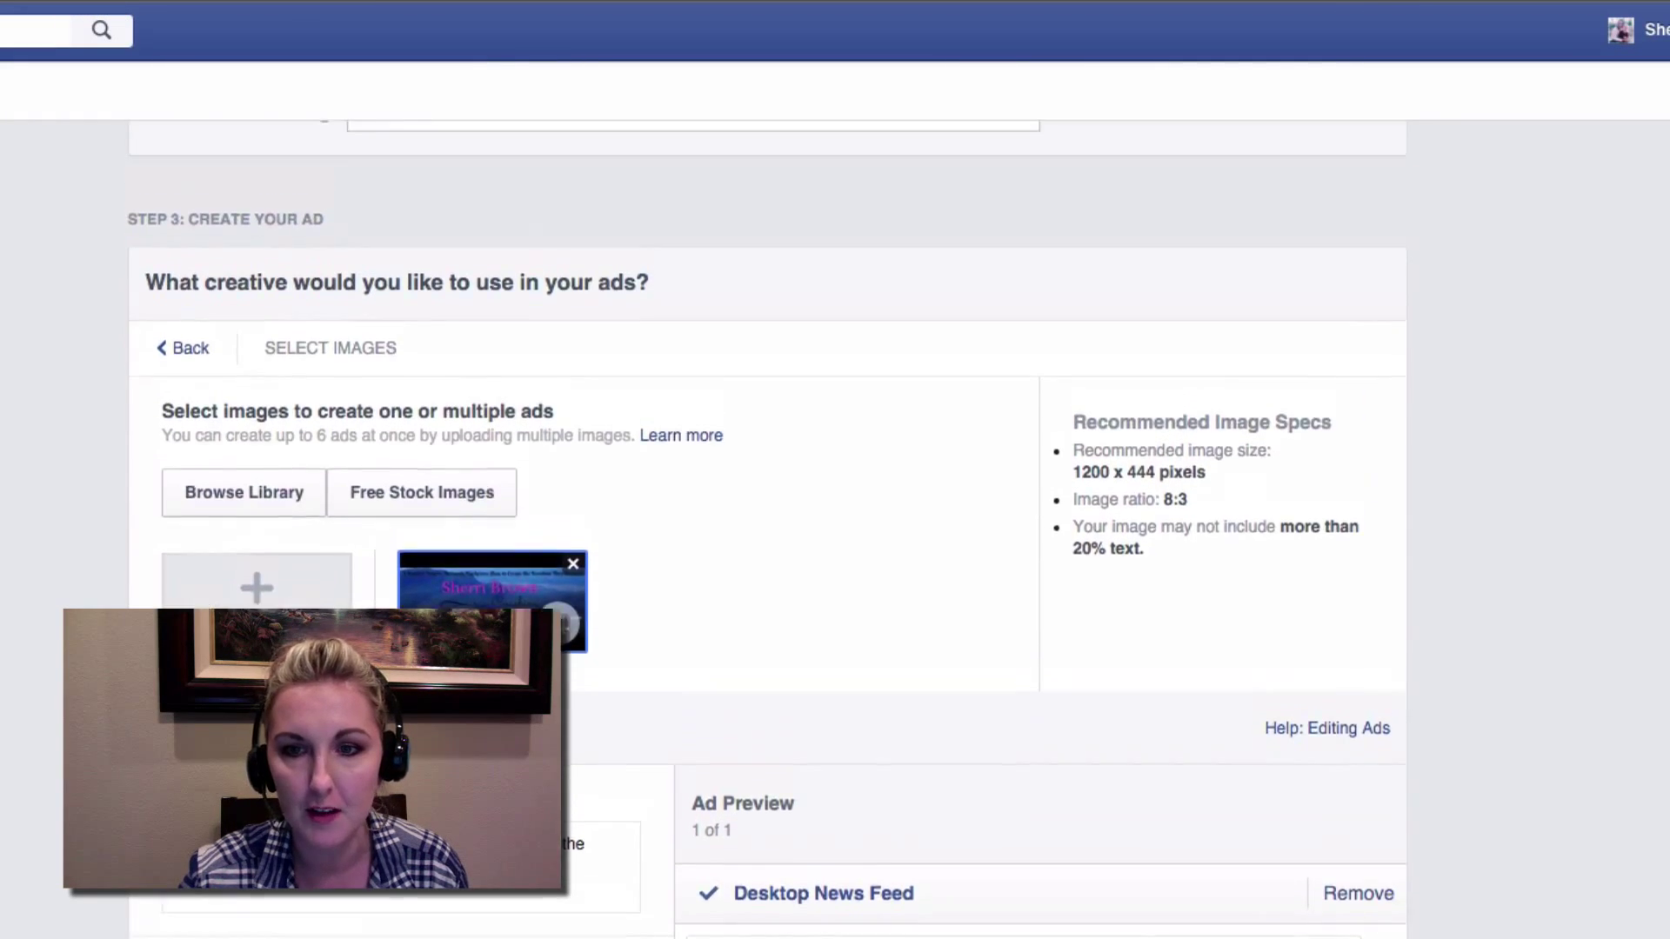
scroll(767, 529, "down", 3)
scroll(767, 530, "down", 3)
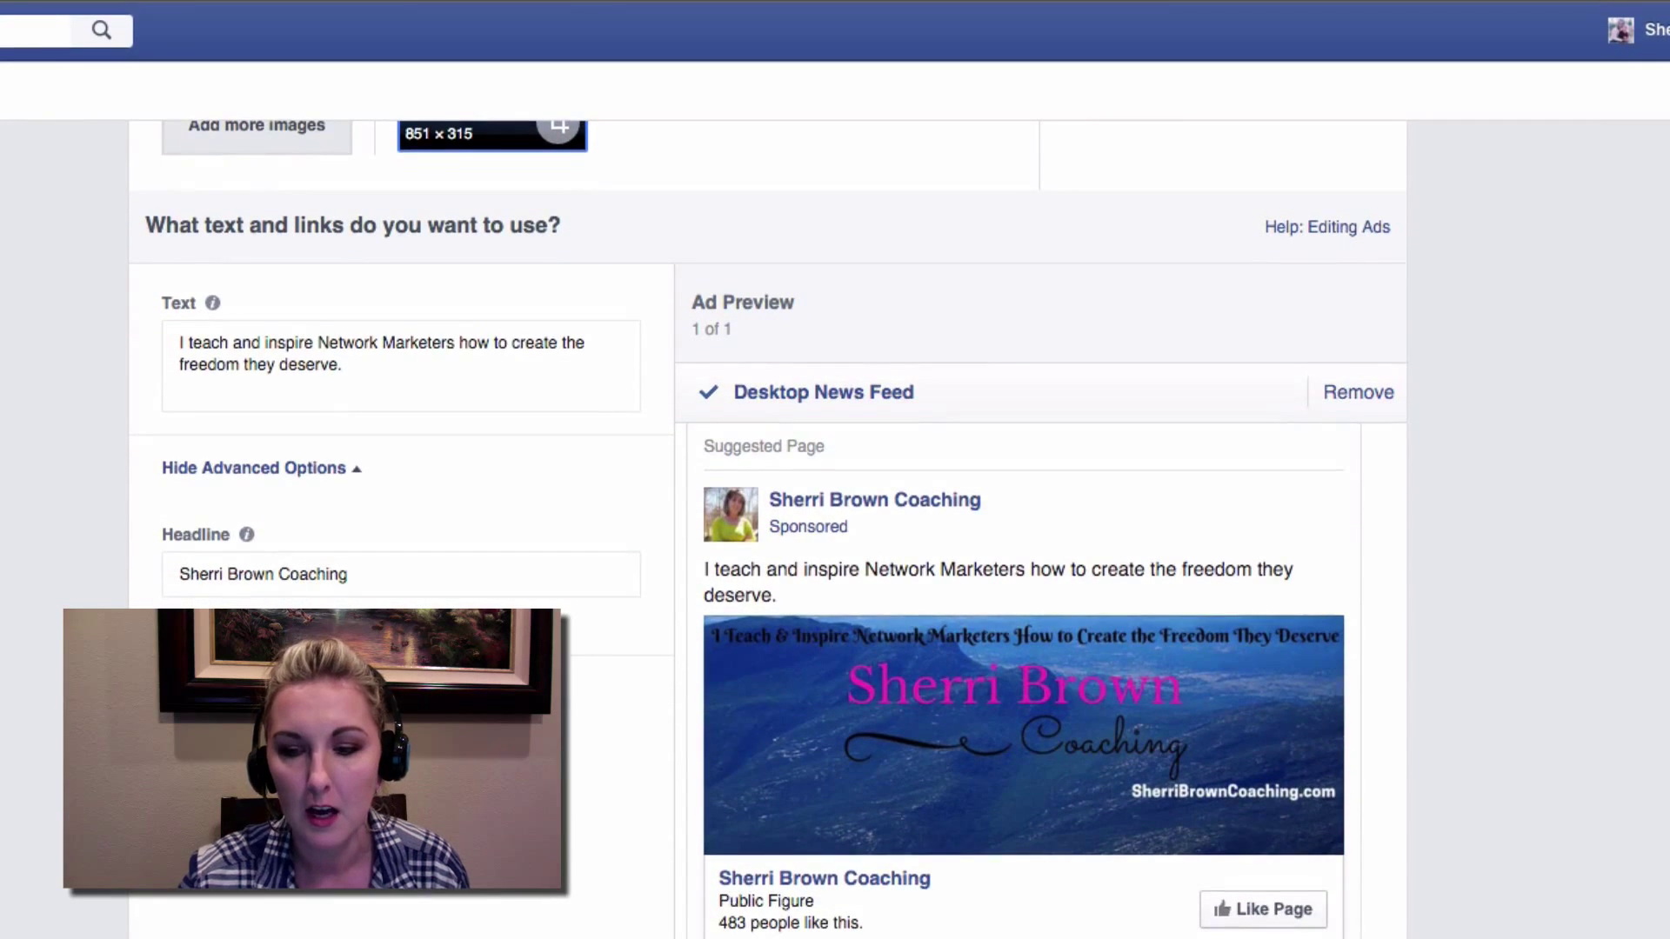
scroll(767, 529, "up", 5)
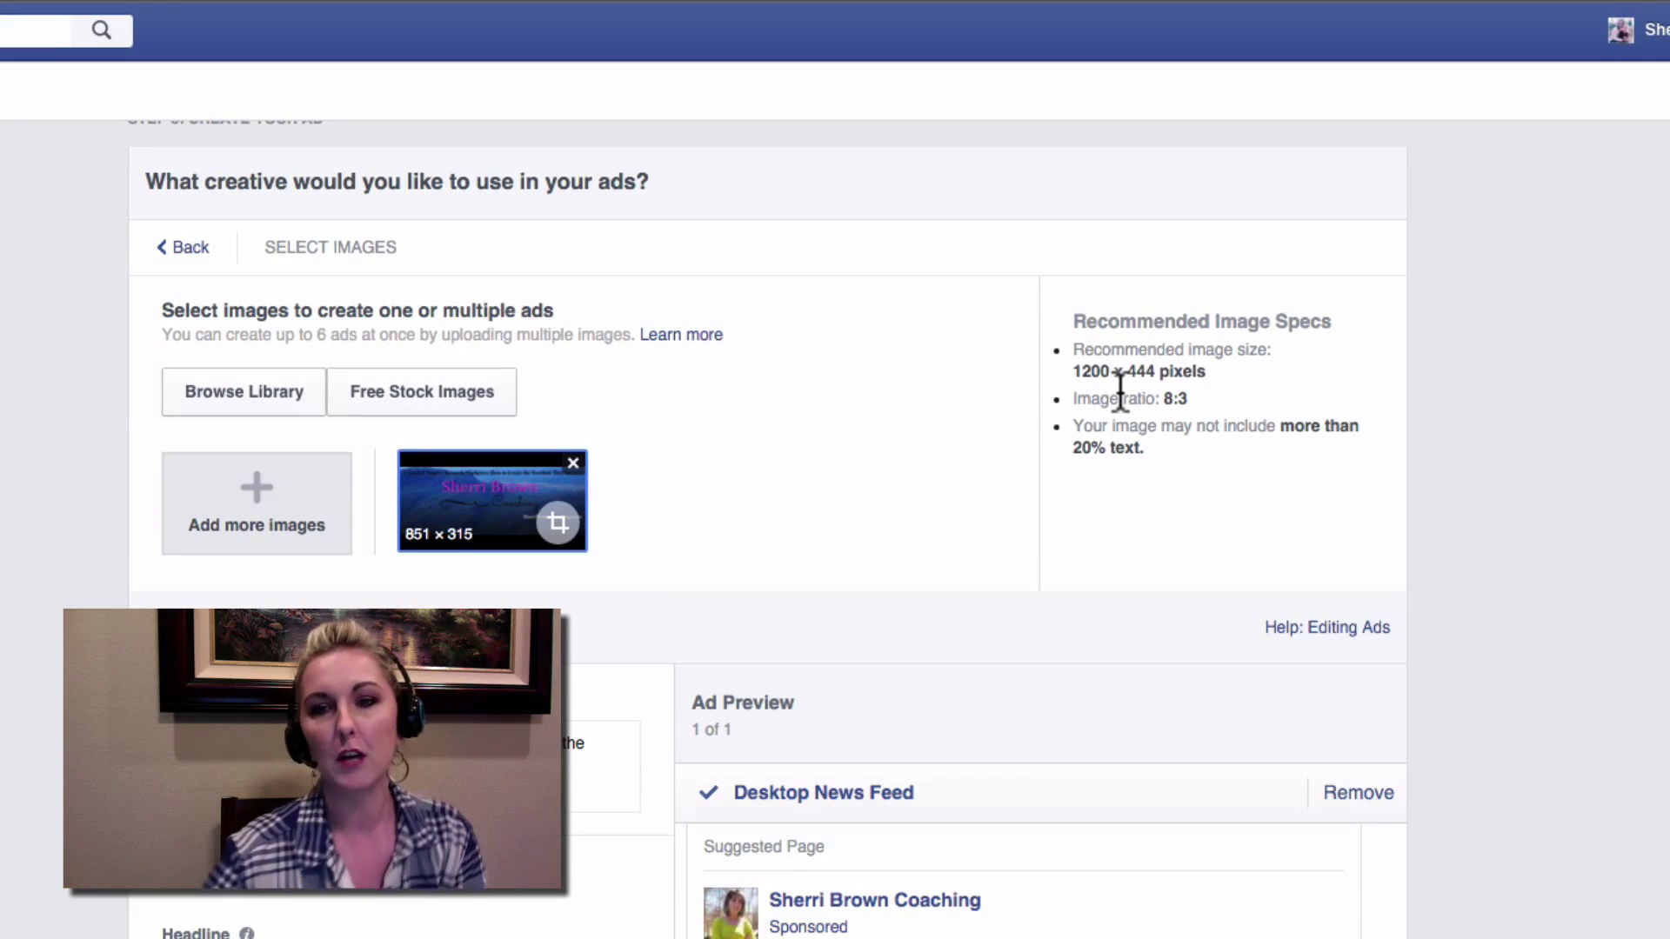
scroll(980, 566, "down", 2)
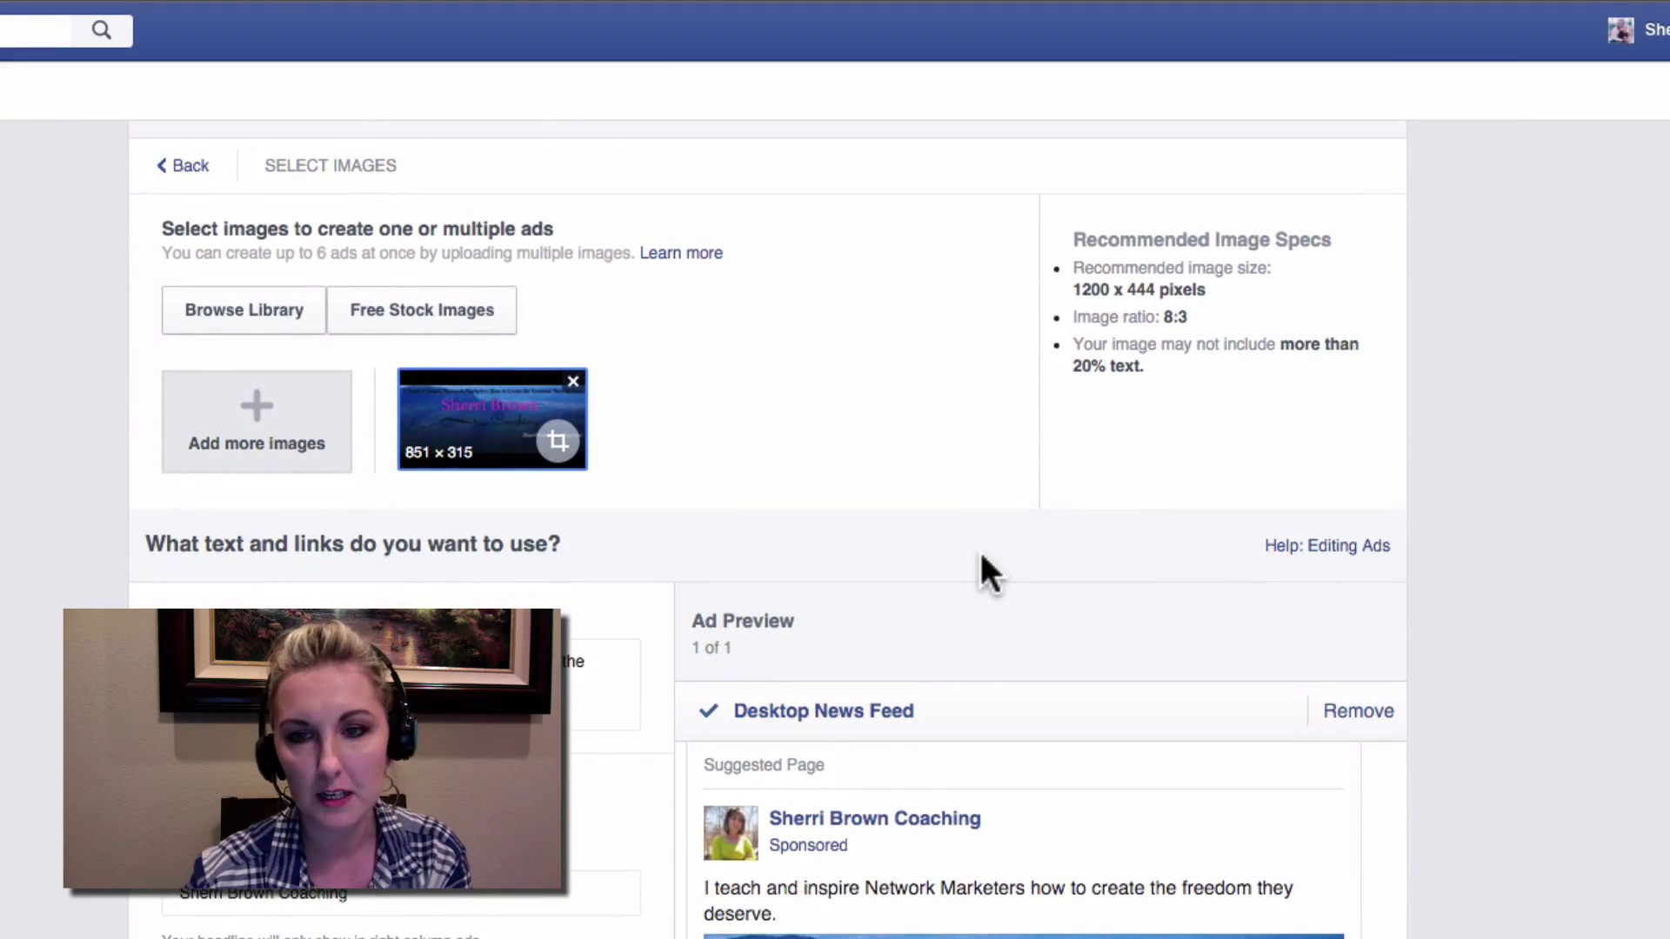
scroll(980, 554, "down", 2)
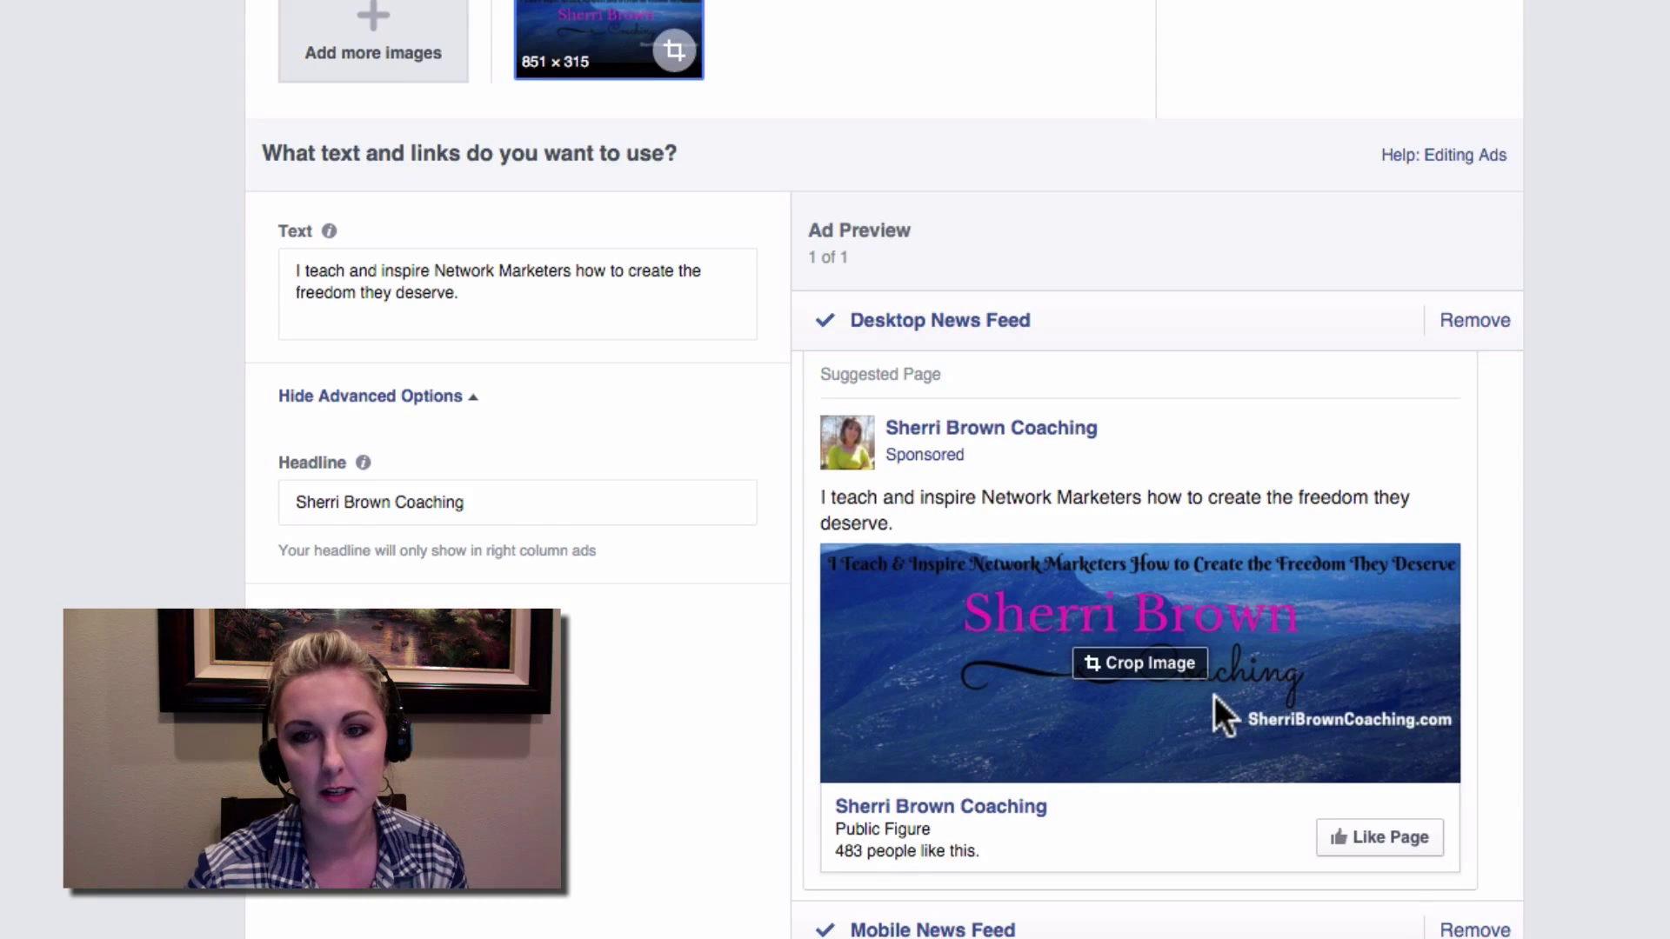
scroll(1215, 694, "up", 3)
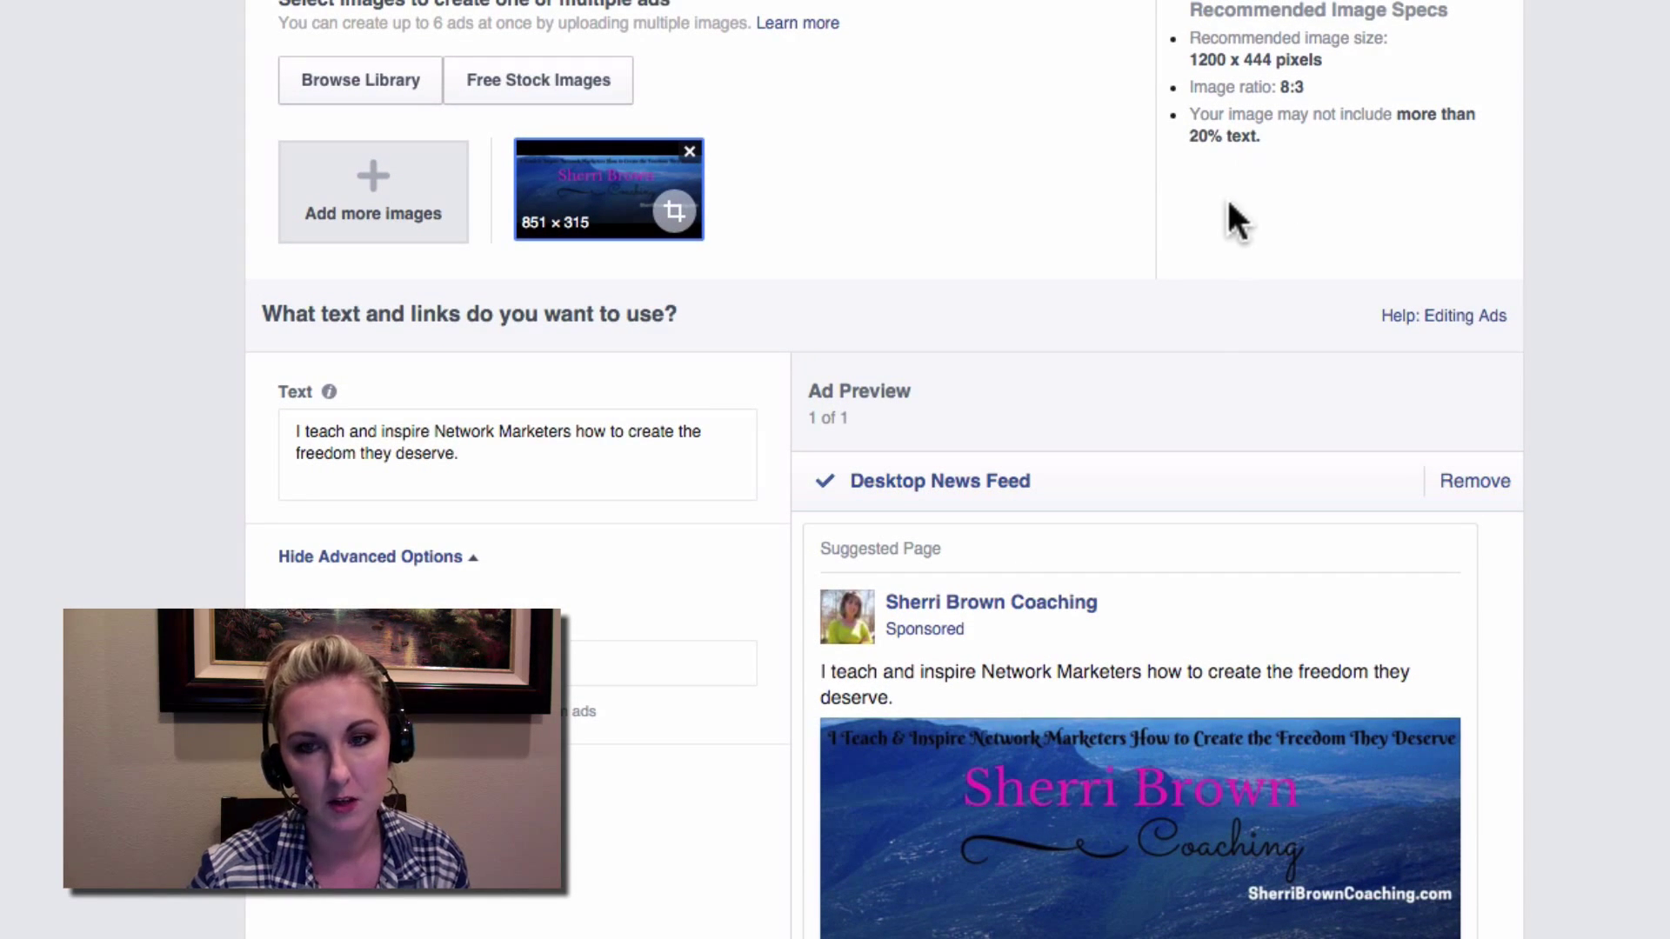
scroll(1204, 271, "down", 5)
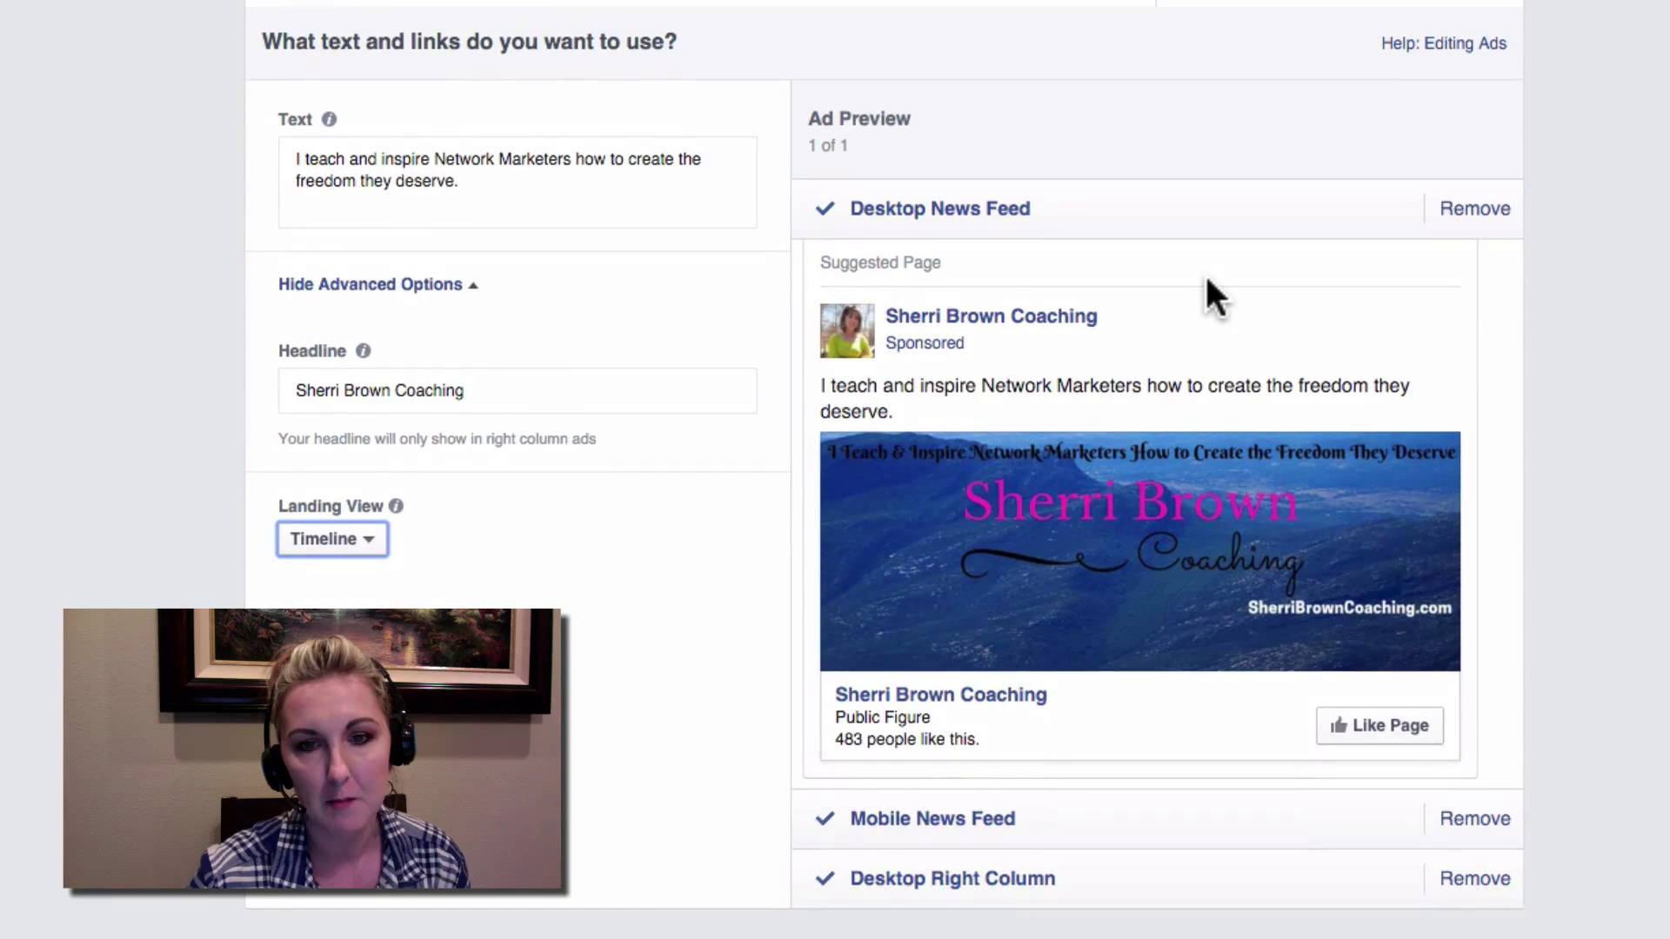
- Review the complete ad creative, including the preview image, the listed placements and the order options
scroll(1203, 273, "up", 1)
scroll(1206, 279, "down", 1)
mouse_move(1124, 564)
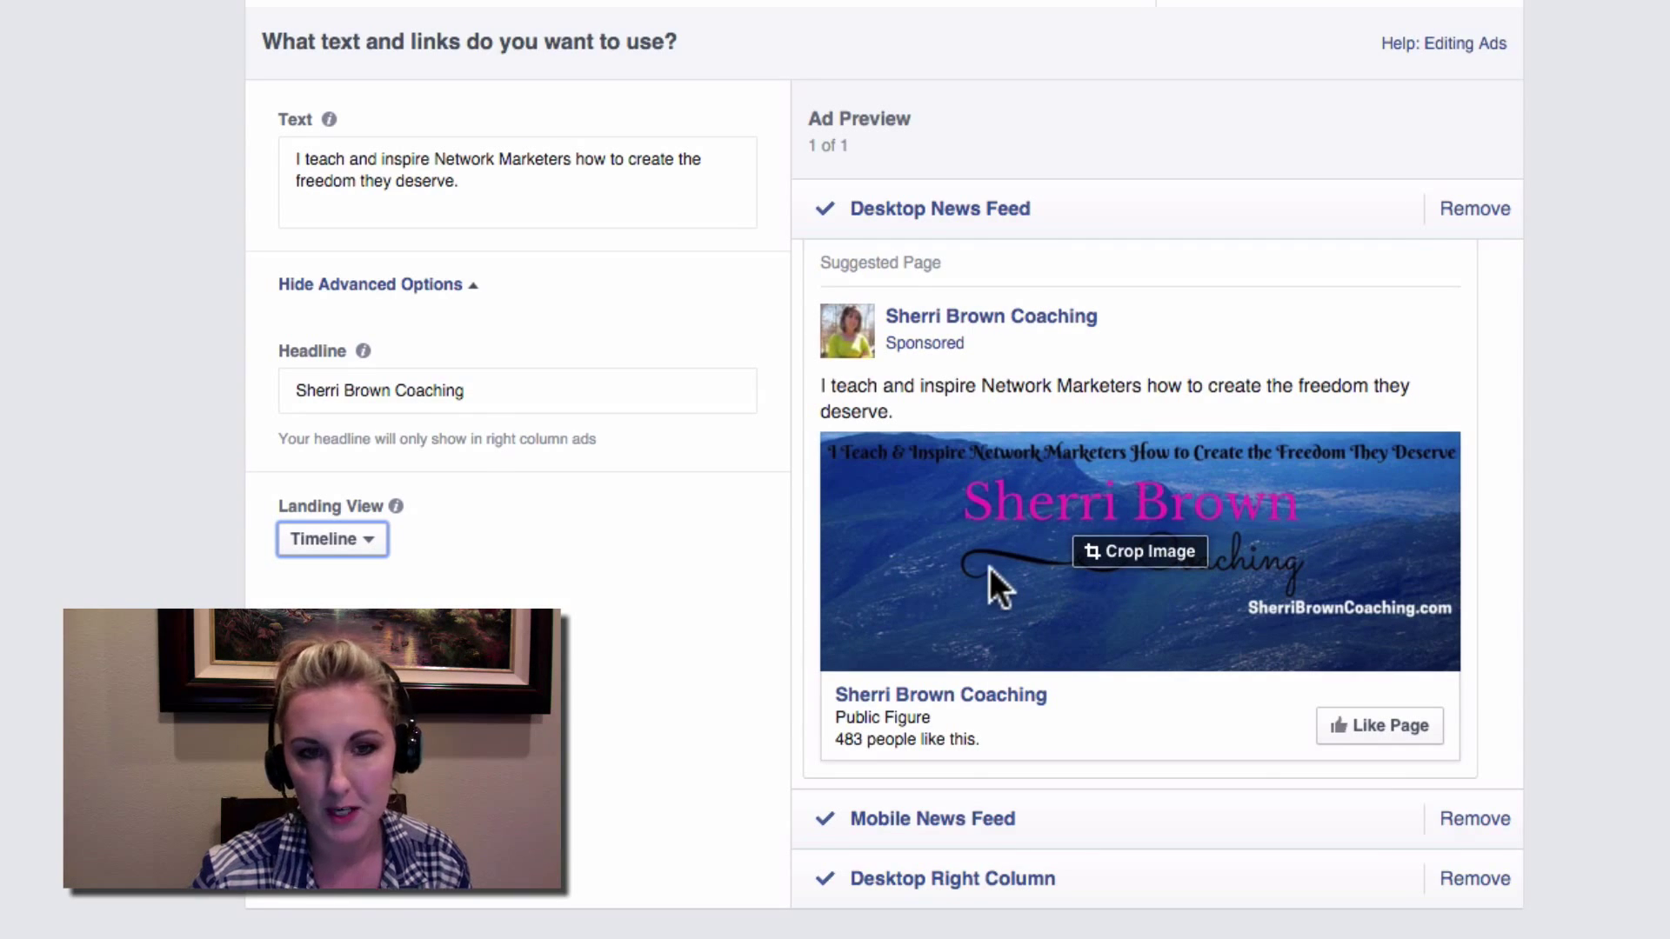
scroll(1000, 581, "up", 1)
scroll(1002, 584, "down", 1)
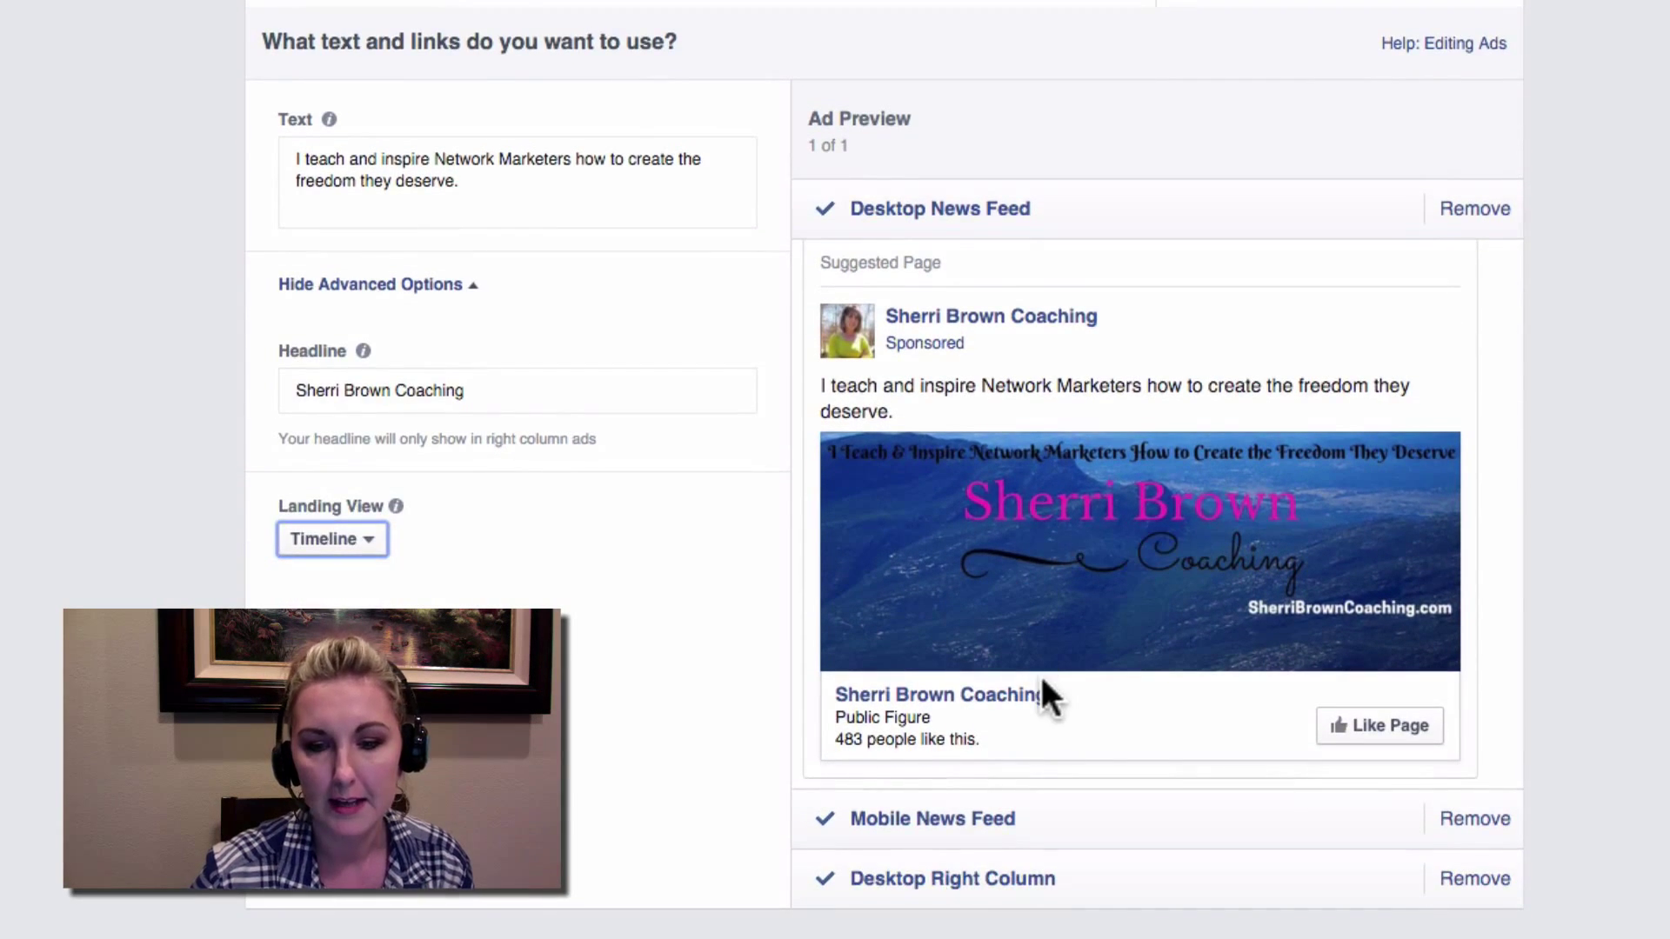
scroll(737, 687, "up", 6)
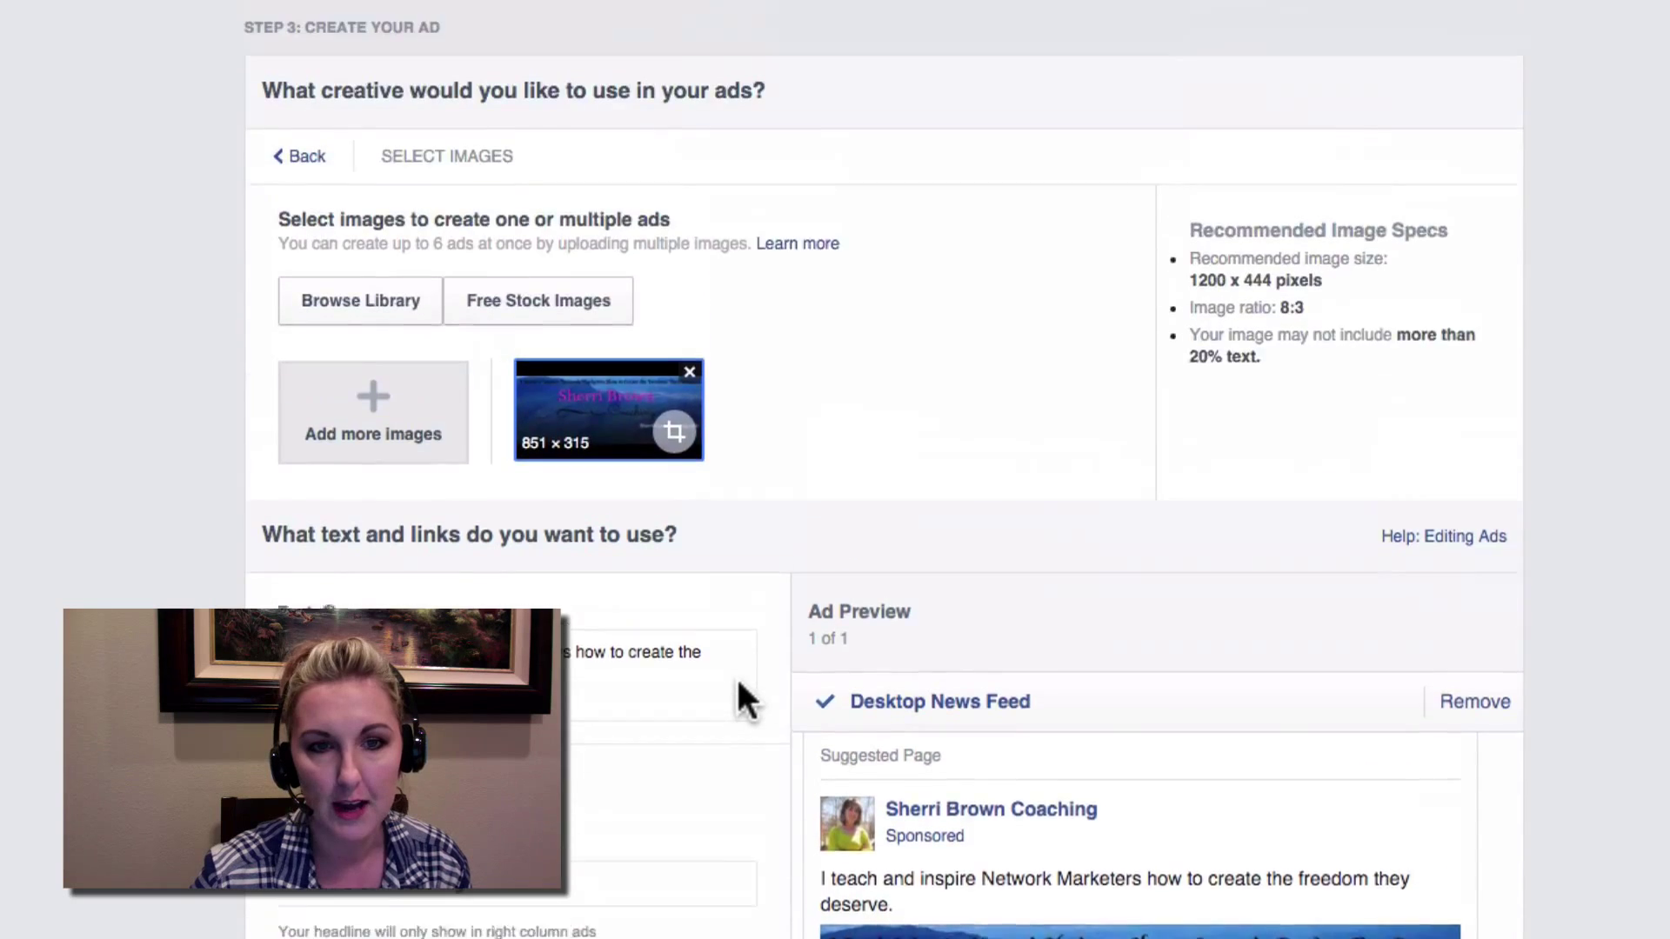
scroll(736, 674, "up", 3)
scroll(741, 675, "down", 7)
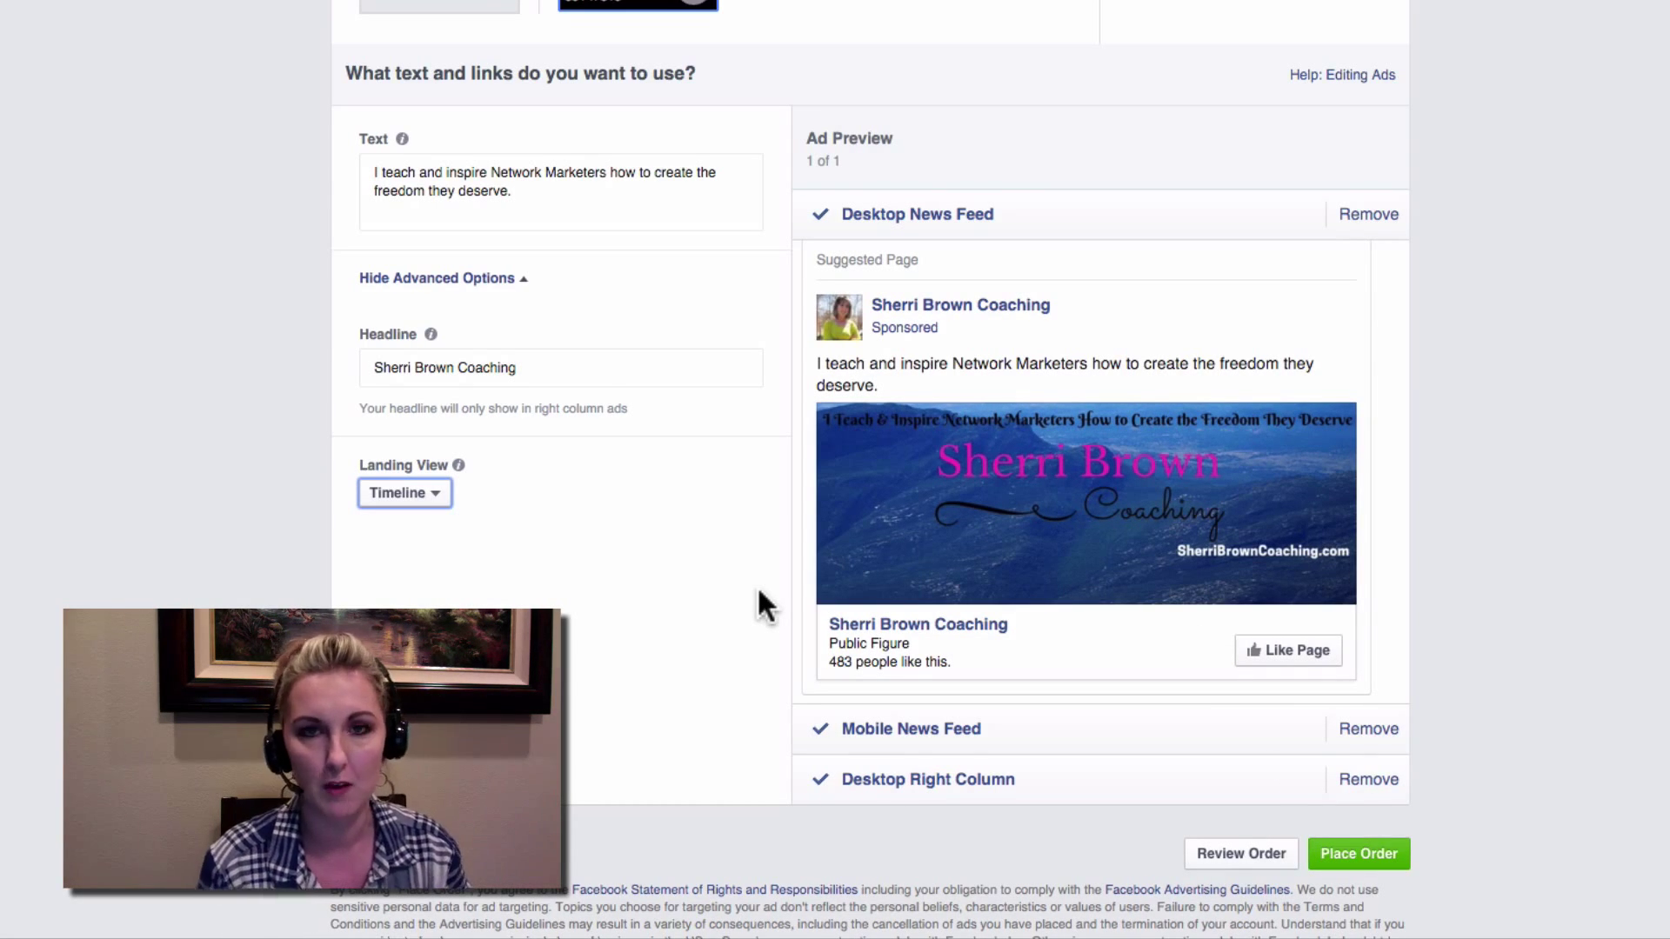
scroll(748, 578, "up", 6)
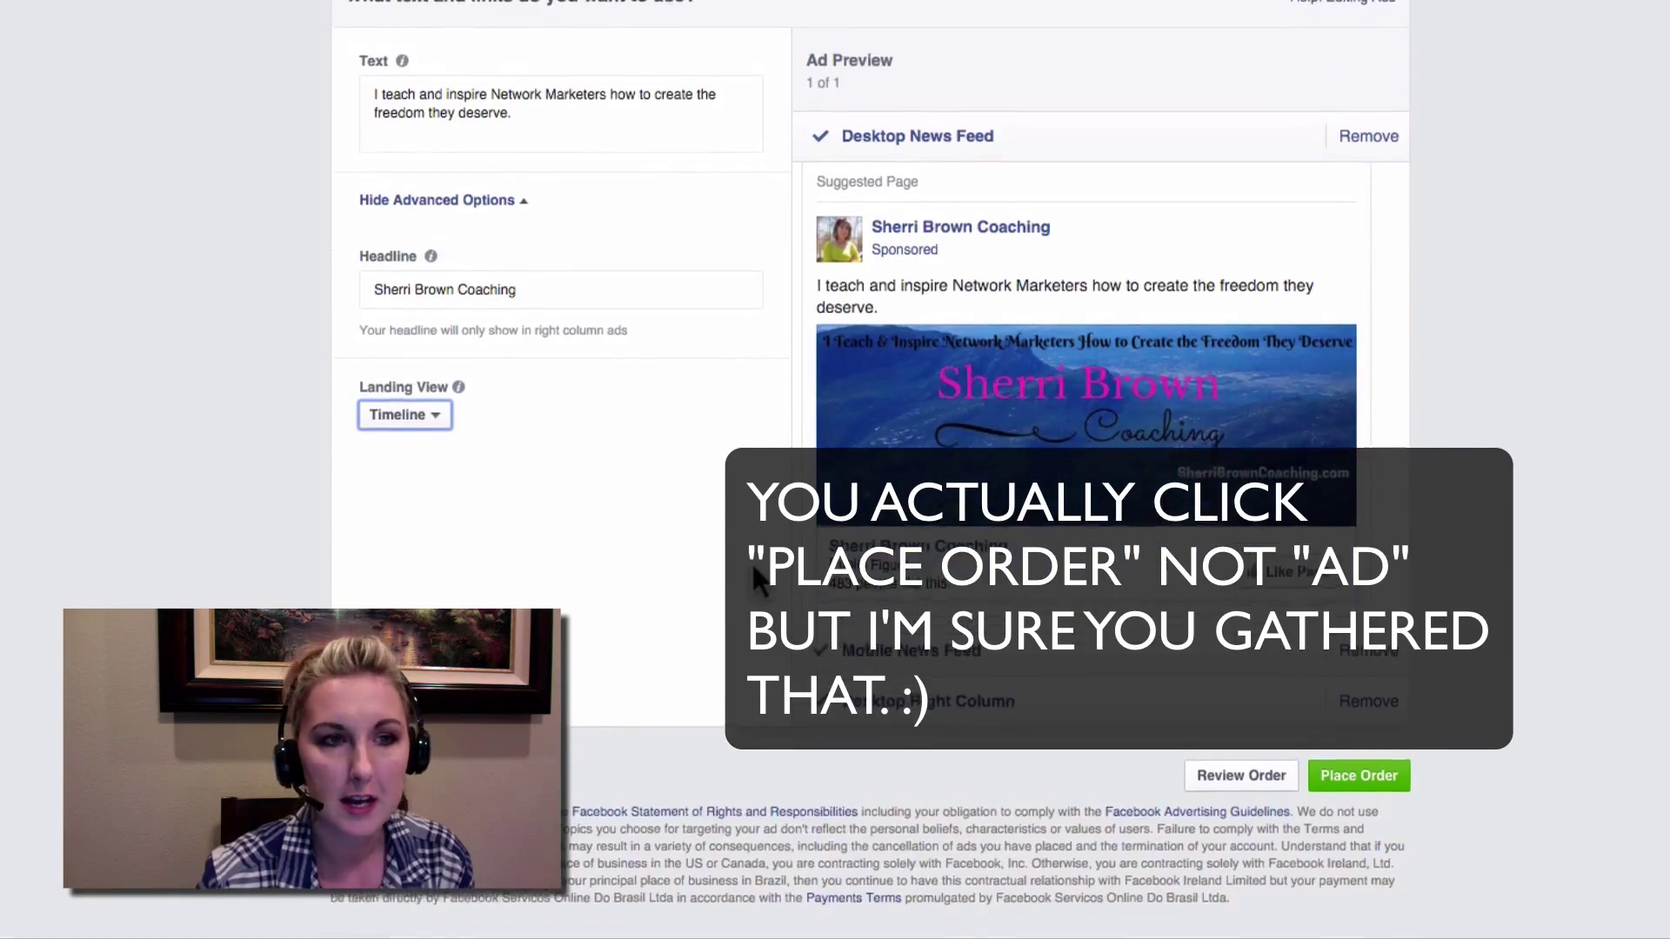
scroll(761, 574, "up", 20)
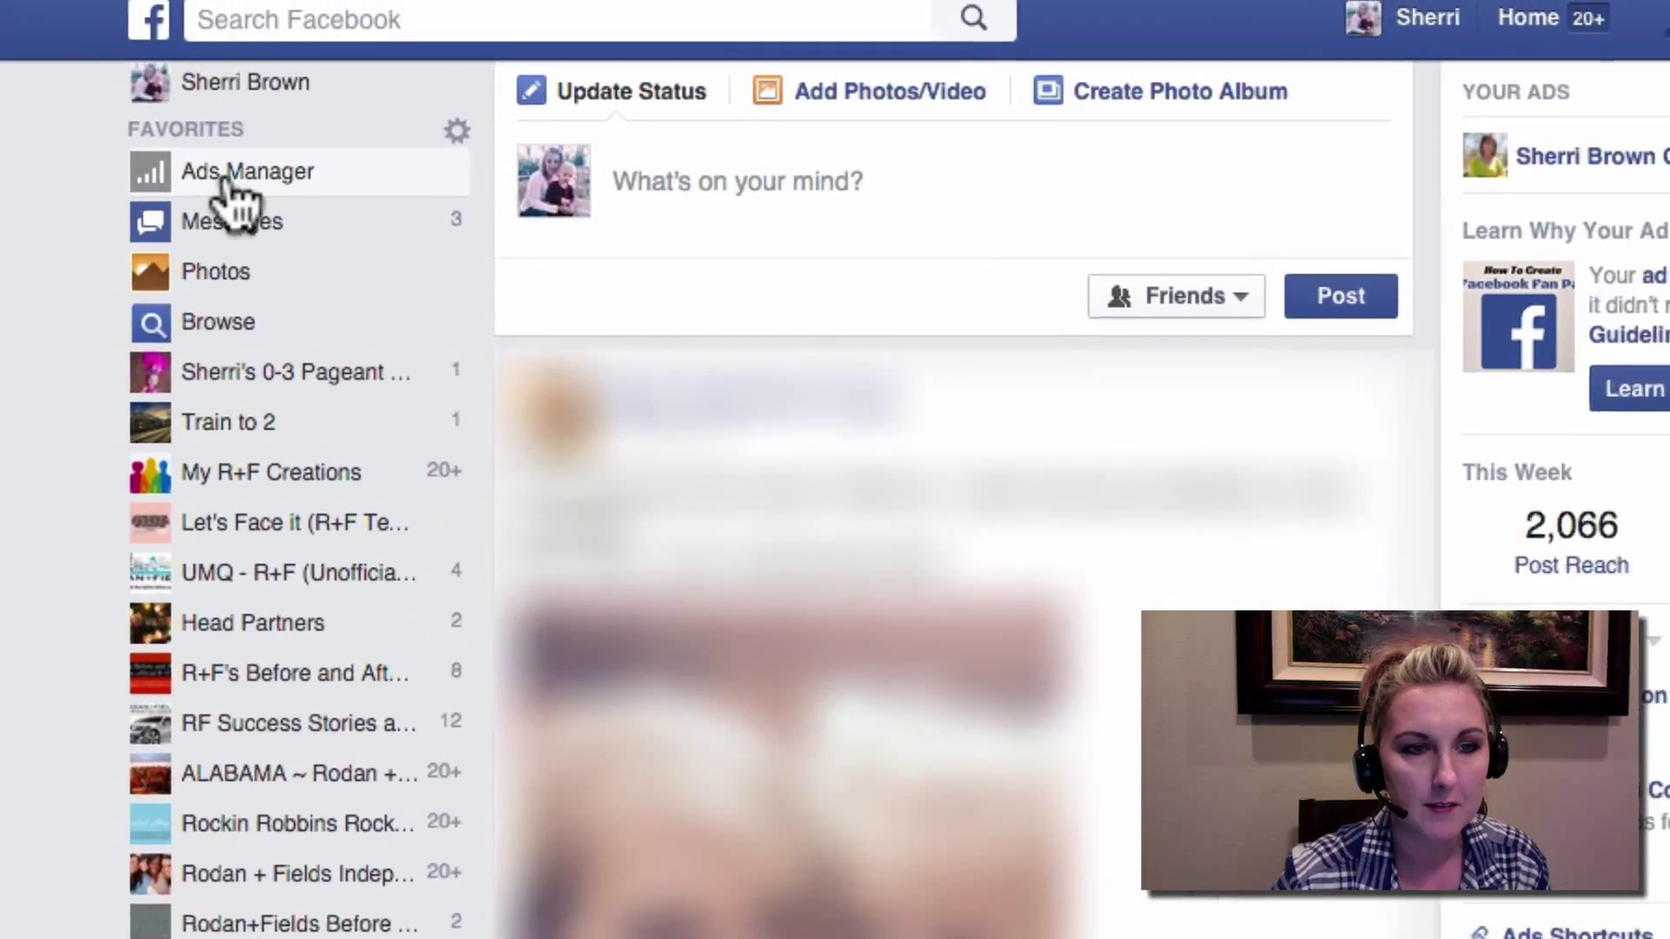
- Open Ads Manager from the Facebook home page and examine the delivery, results, reach and cost per result of all campaigns
scroll(228, 217, "down", 1)
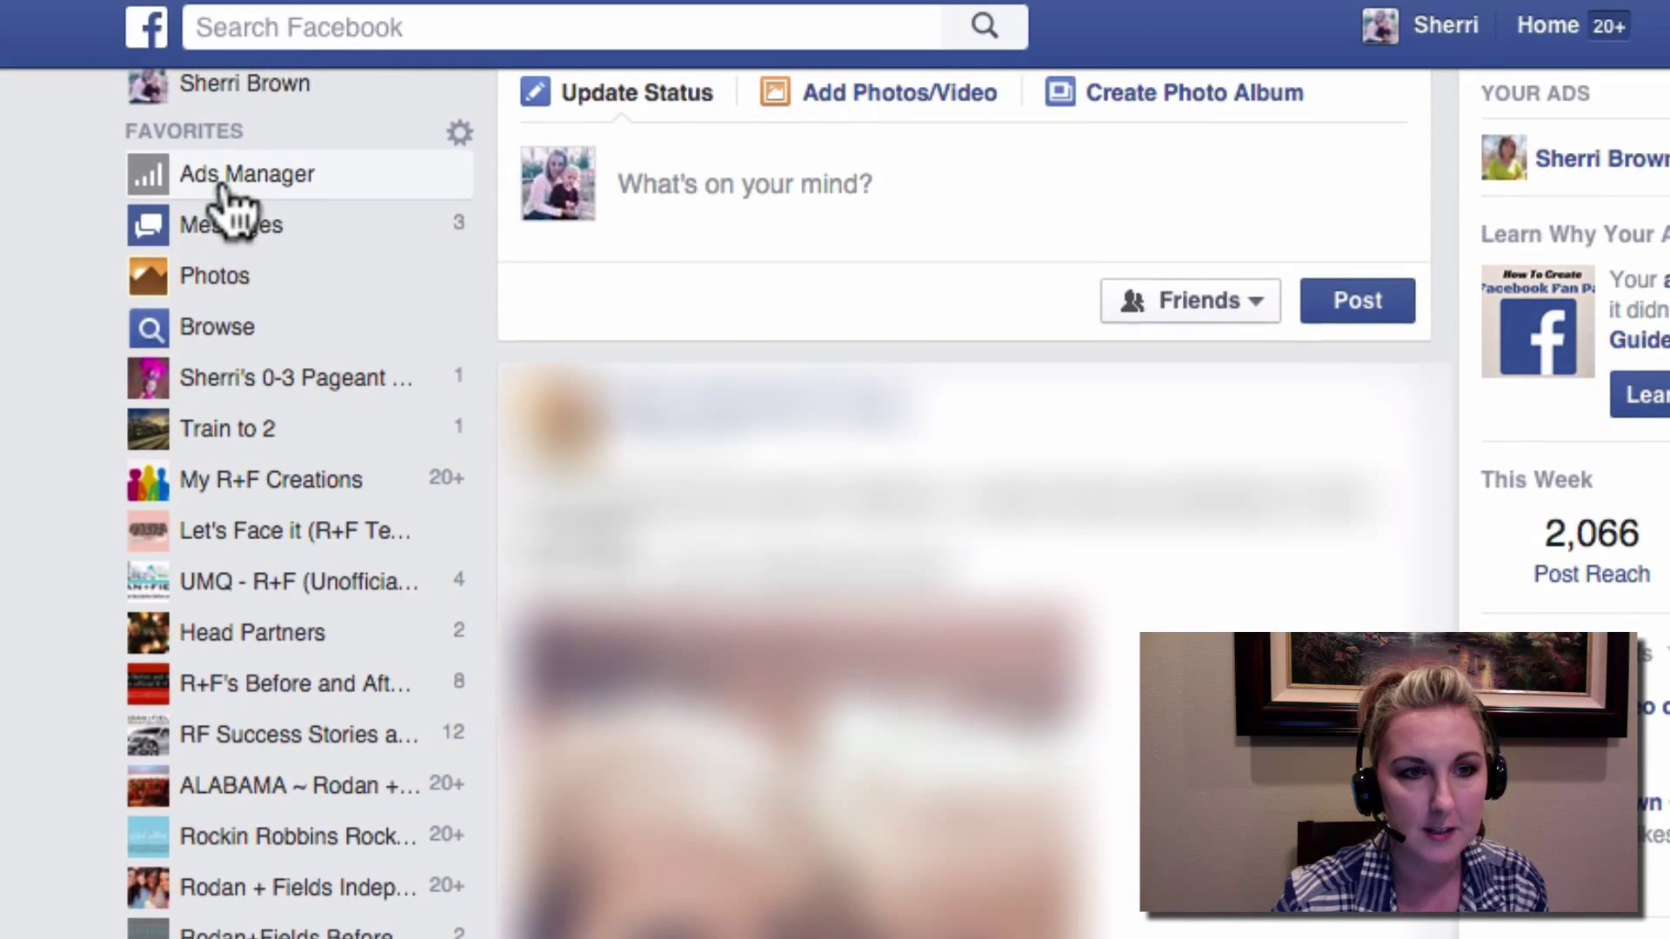
left_click(226, 185)
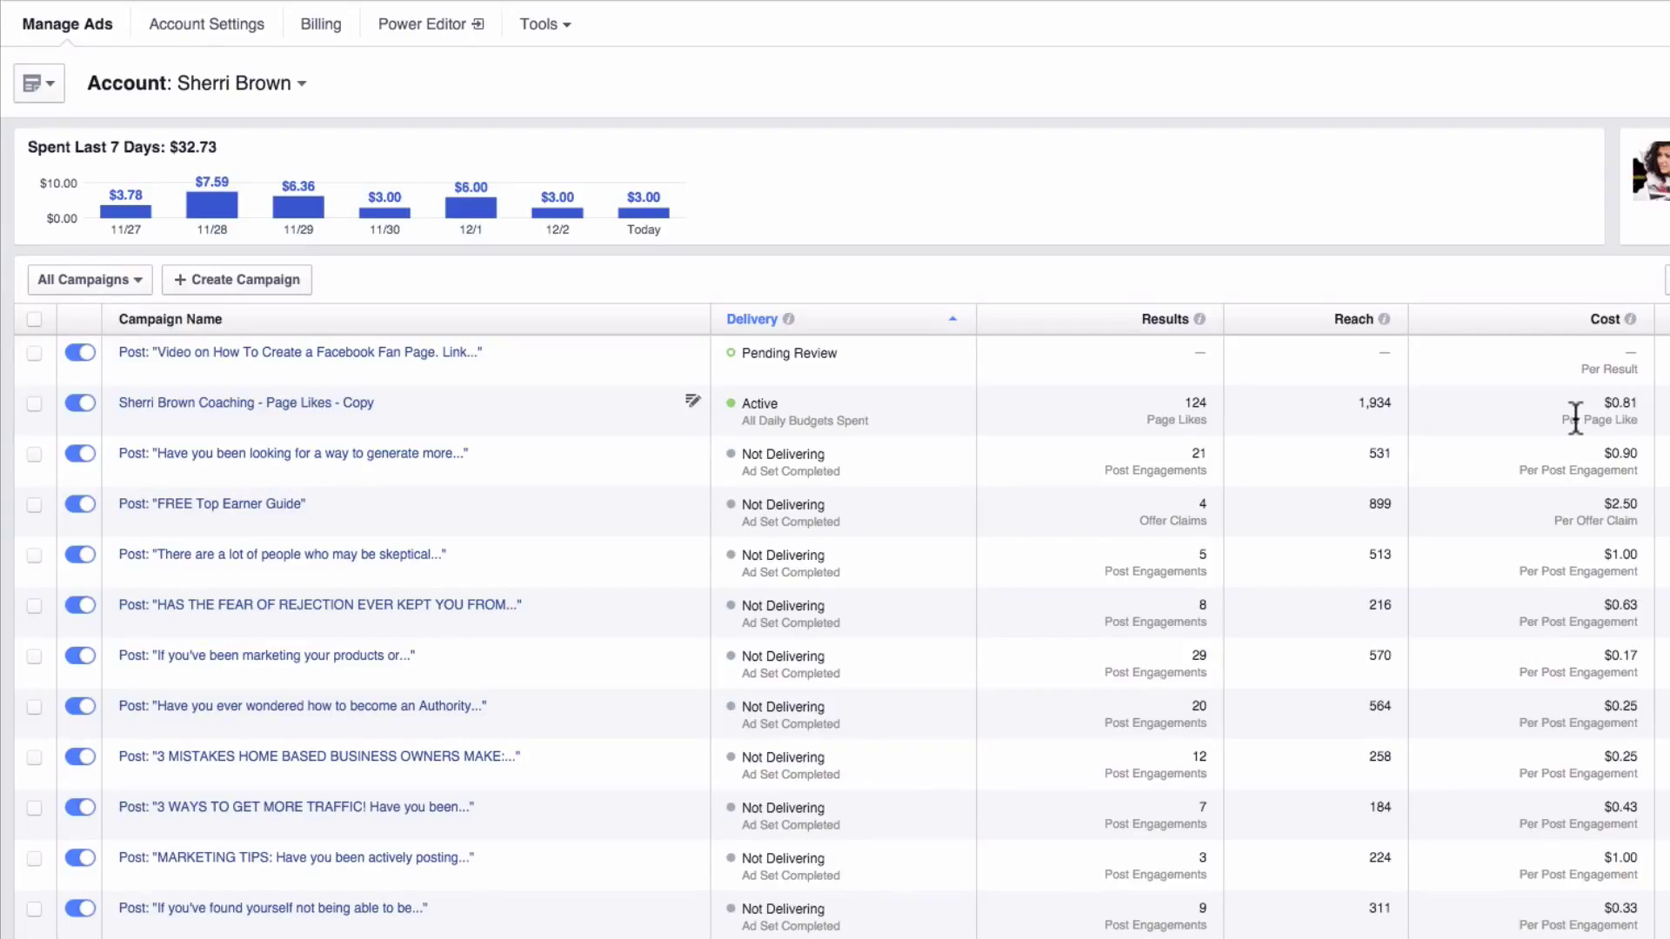
scroll(1155, 643, "down", 10)
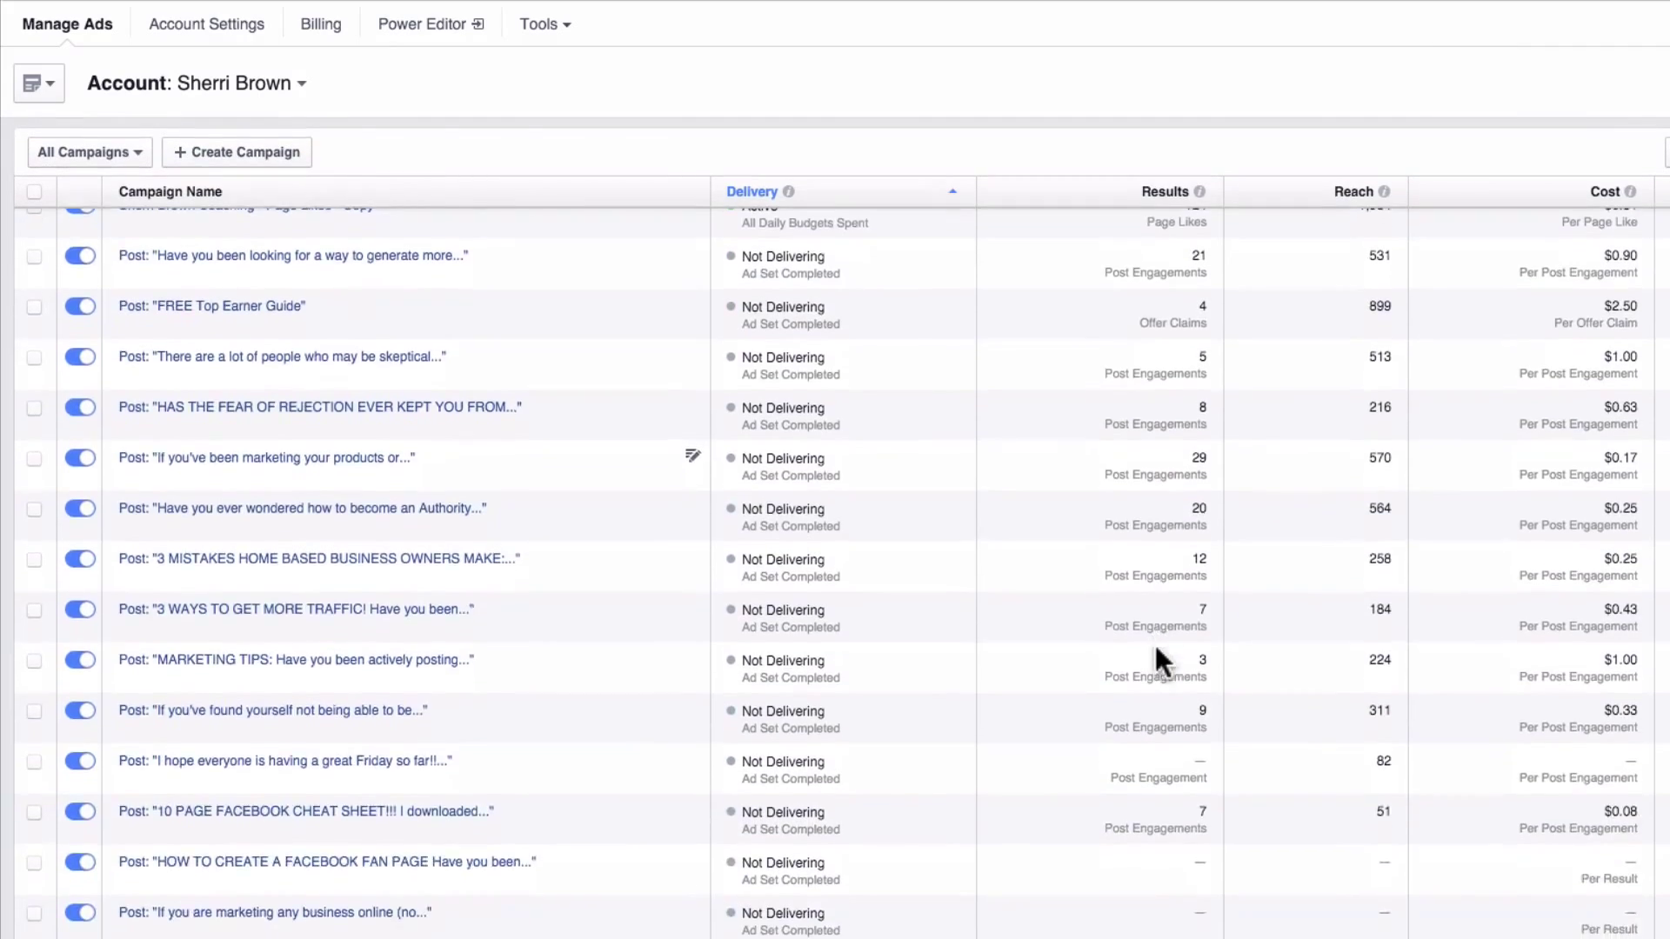
scroll(1157, 645, "down", 15)
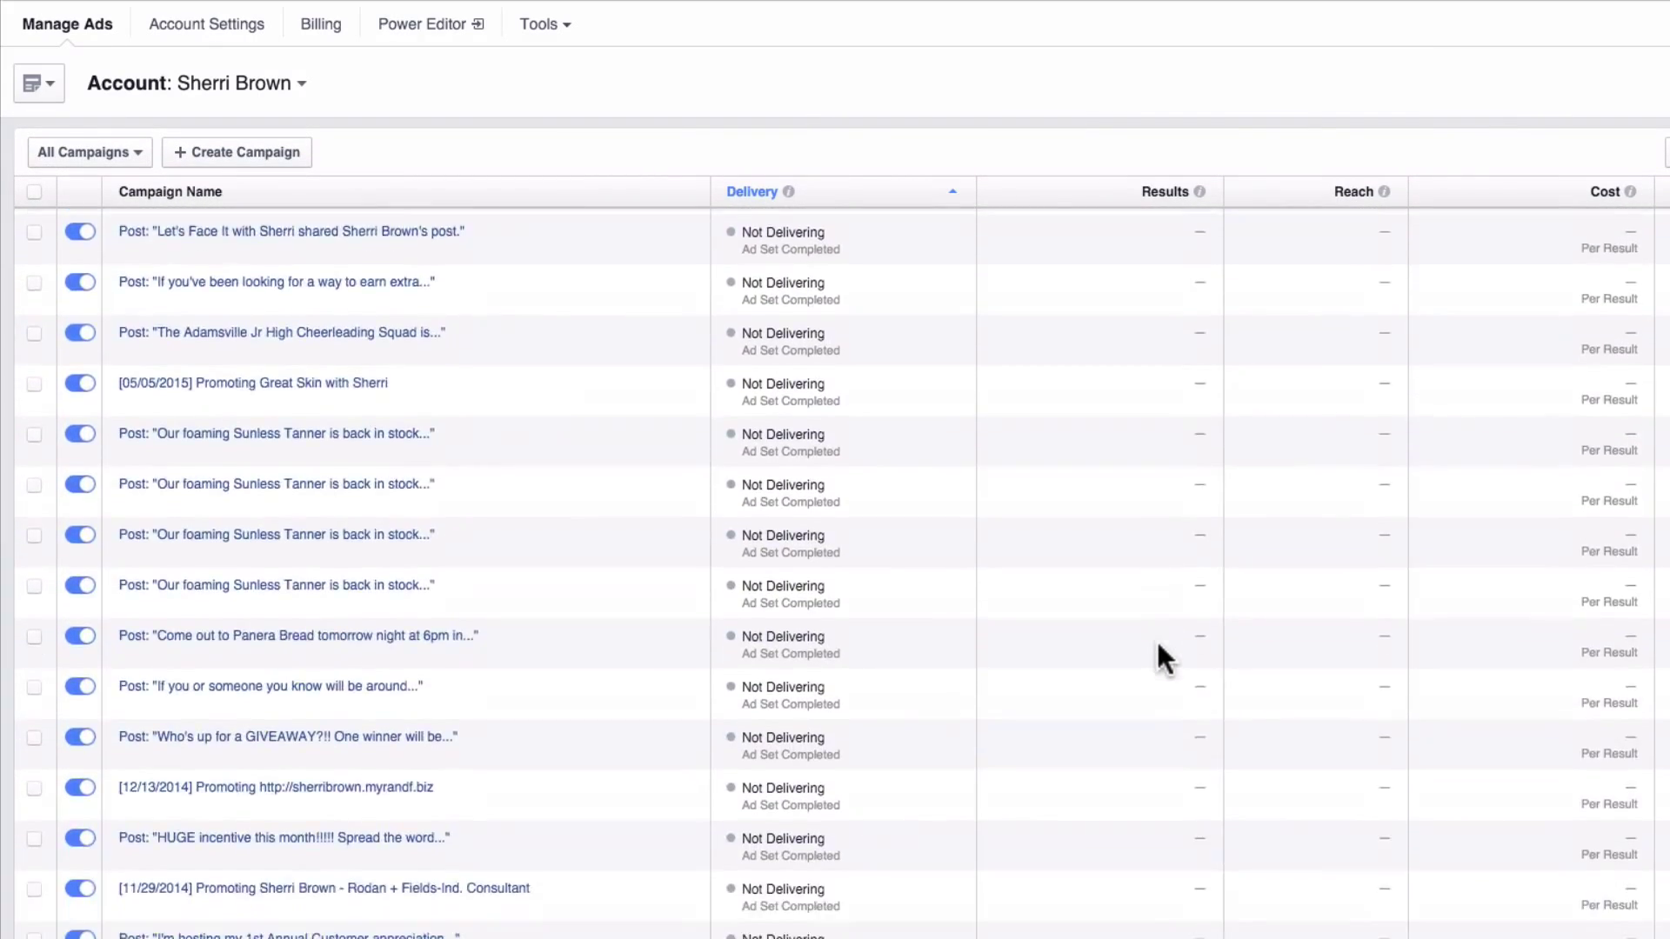
scroll(1168, 632, "down", 2)
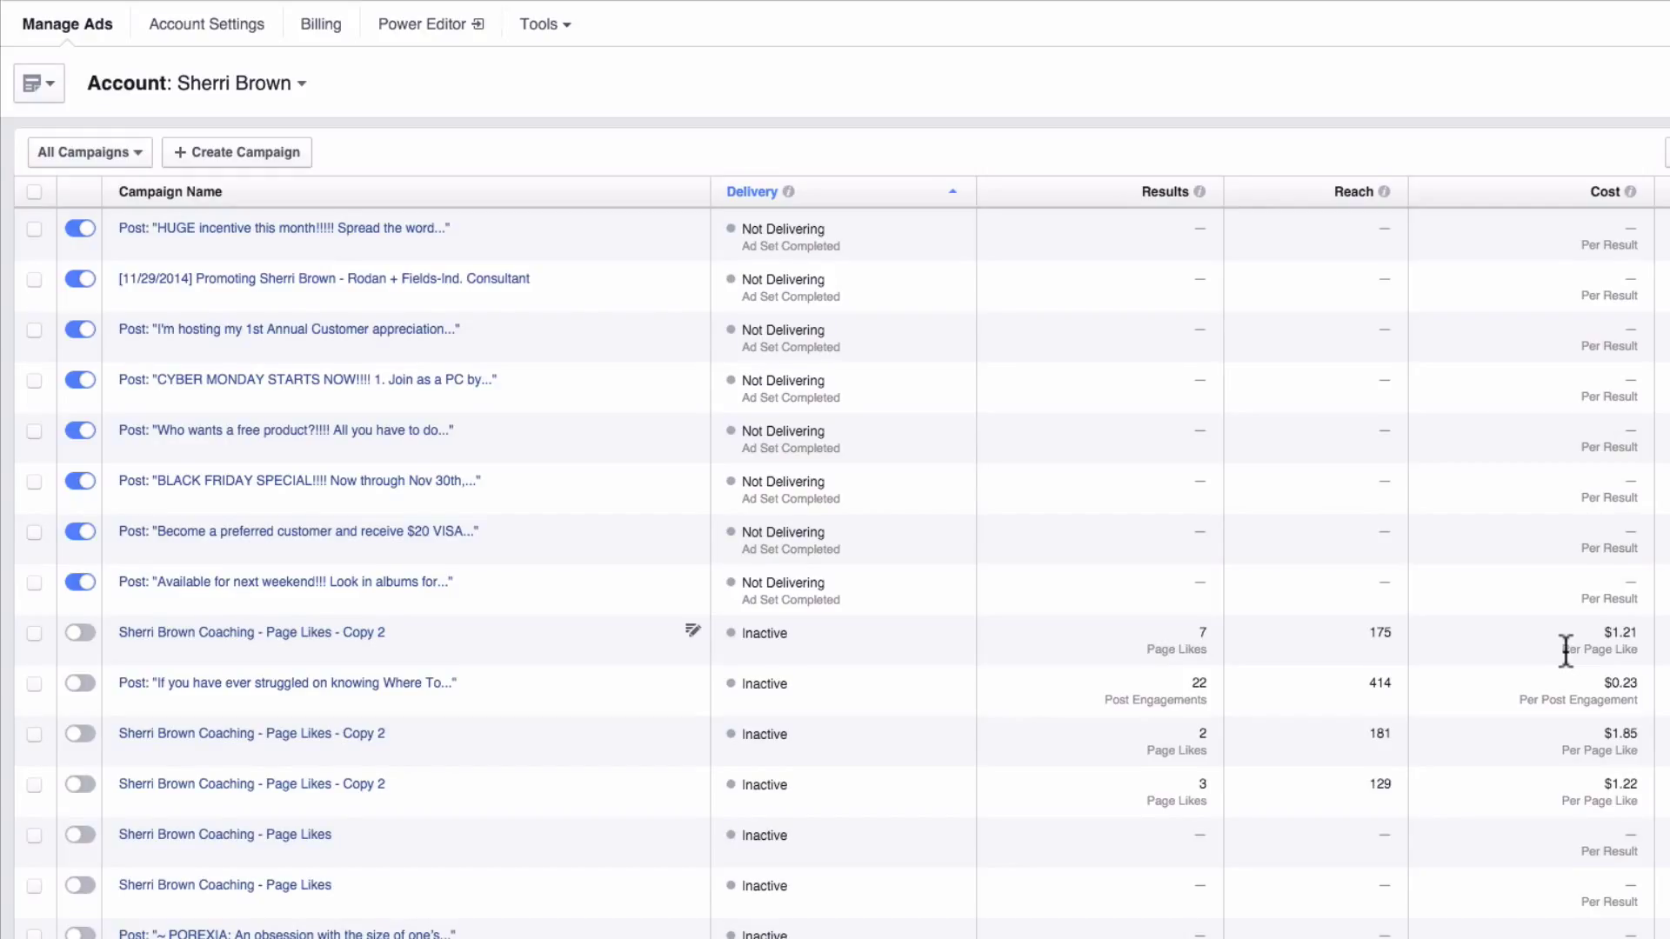
scroll(1557, 722, "up", 1)
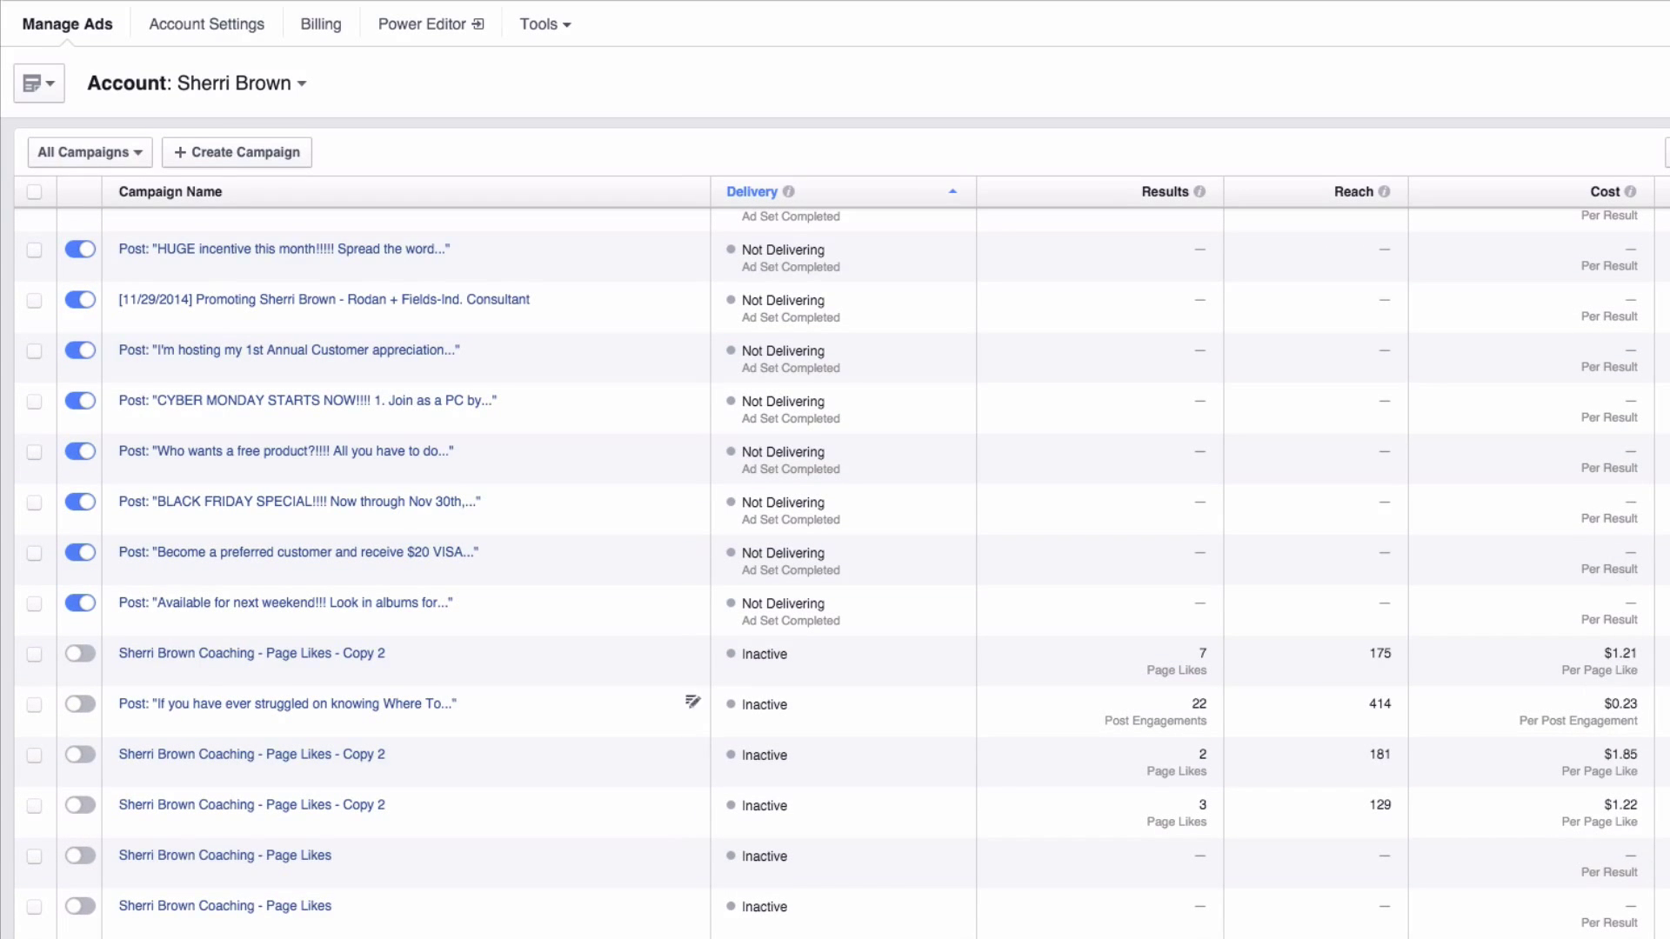
scroll(1343, 753, "up", 5)
scroll(1350, 757, "up", 15)
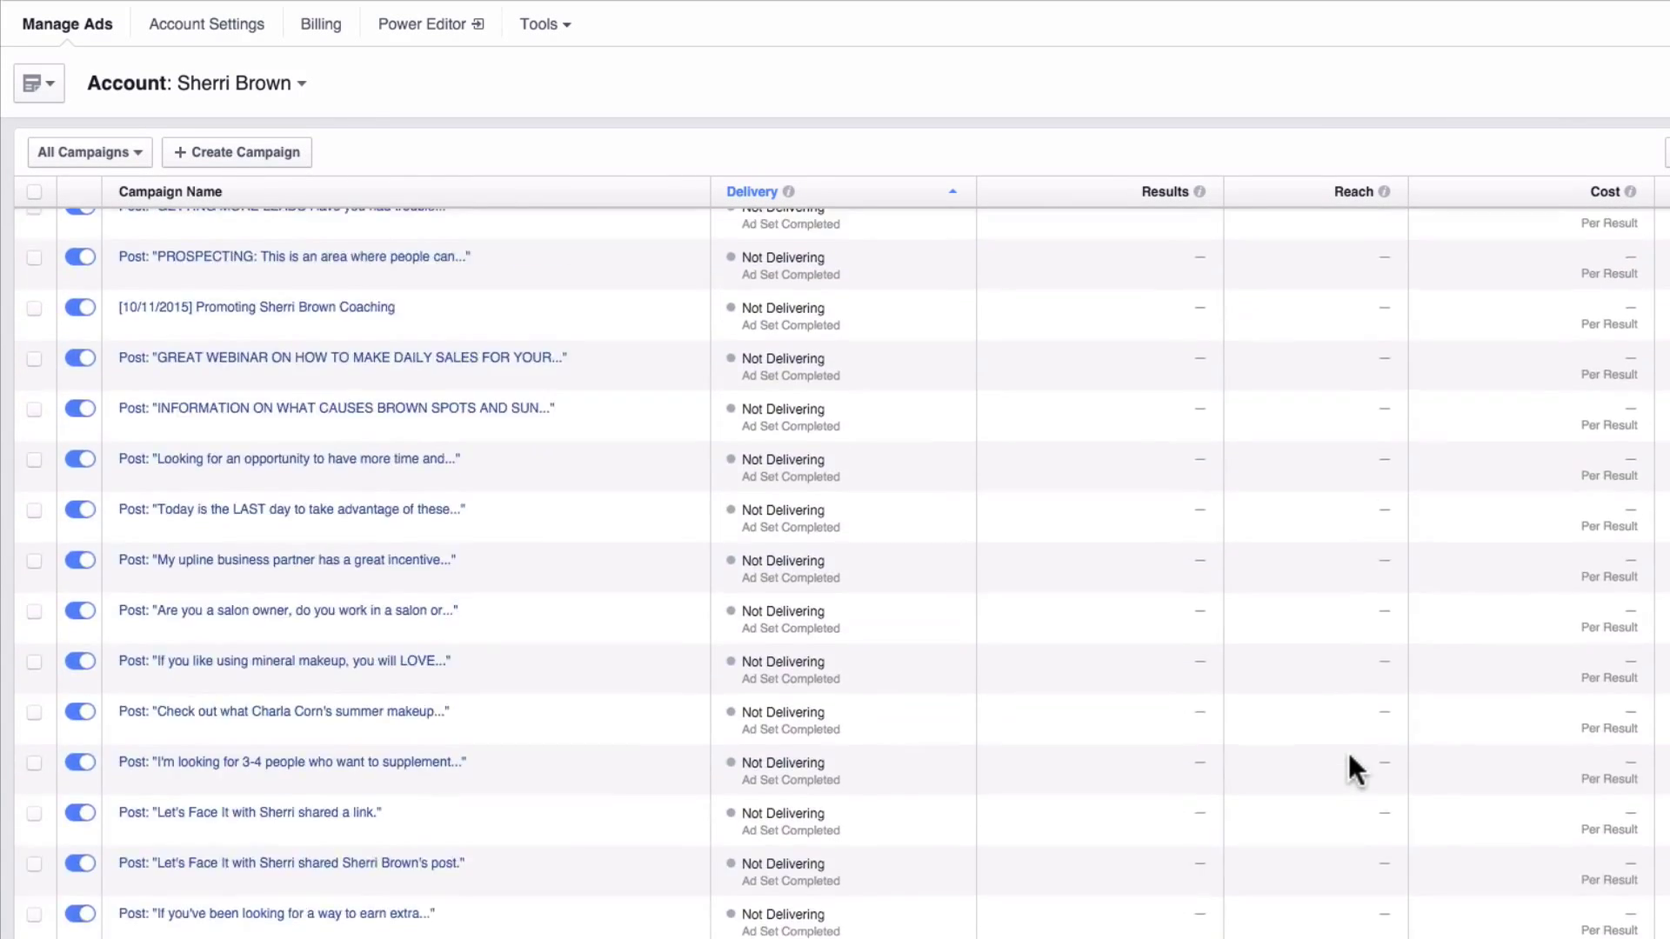
scroll(1350, 757, "up", 2)
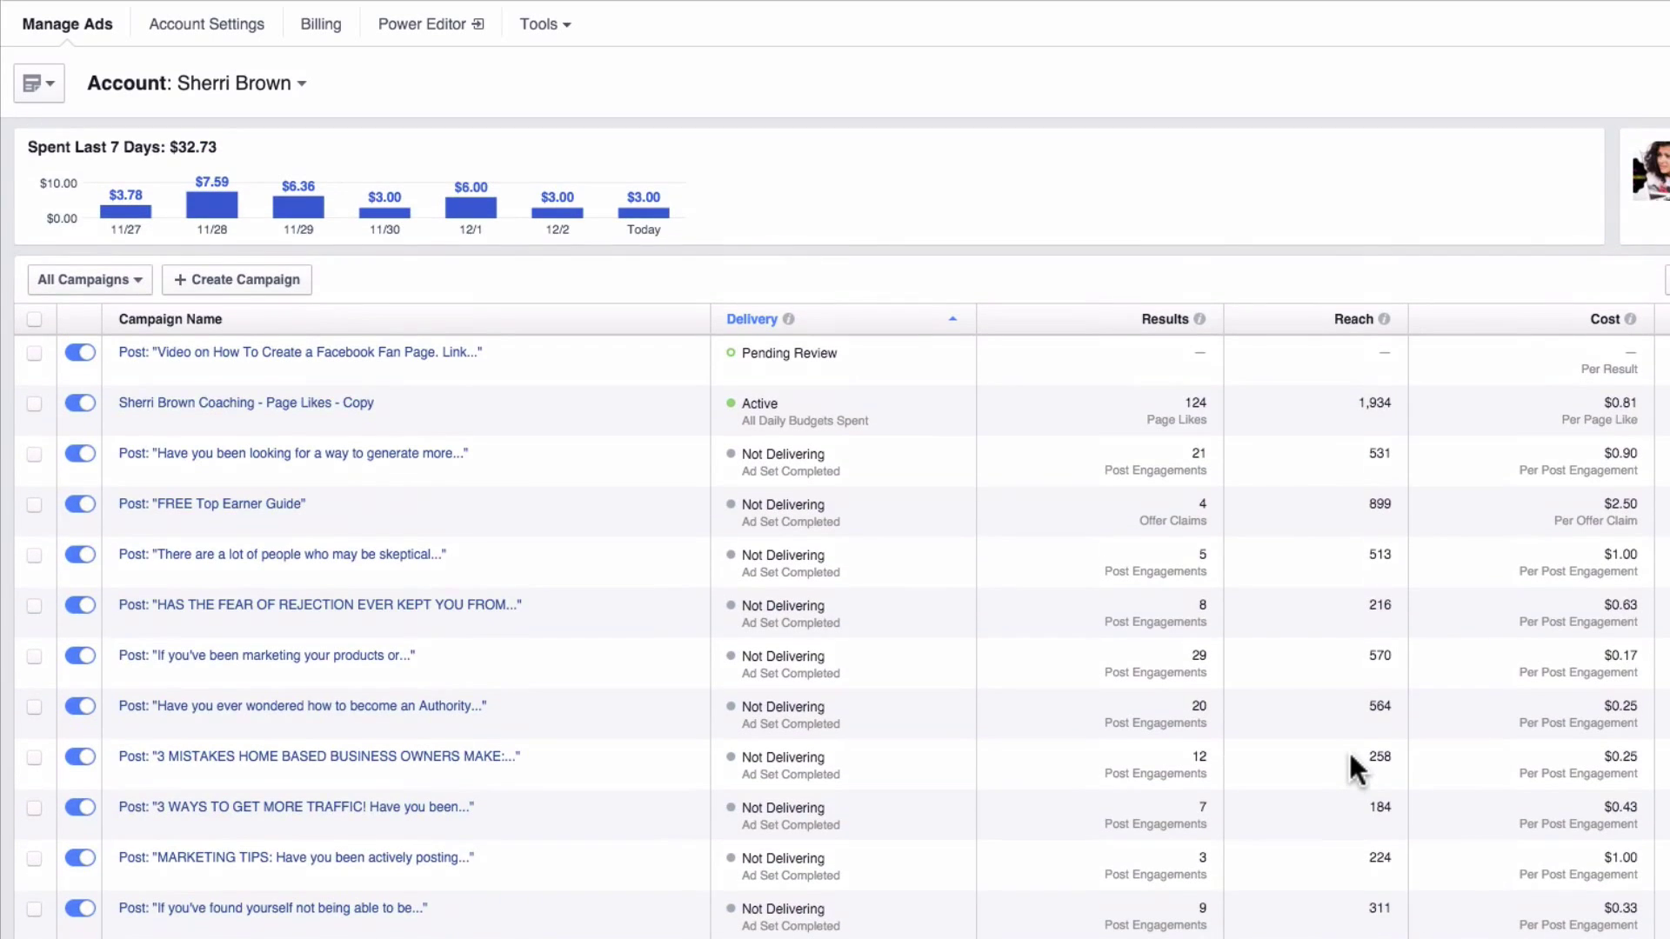